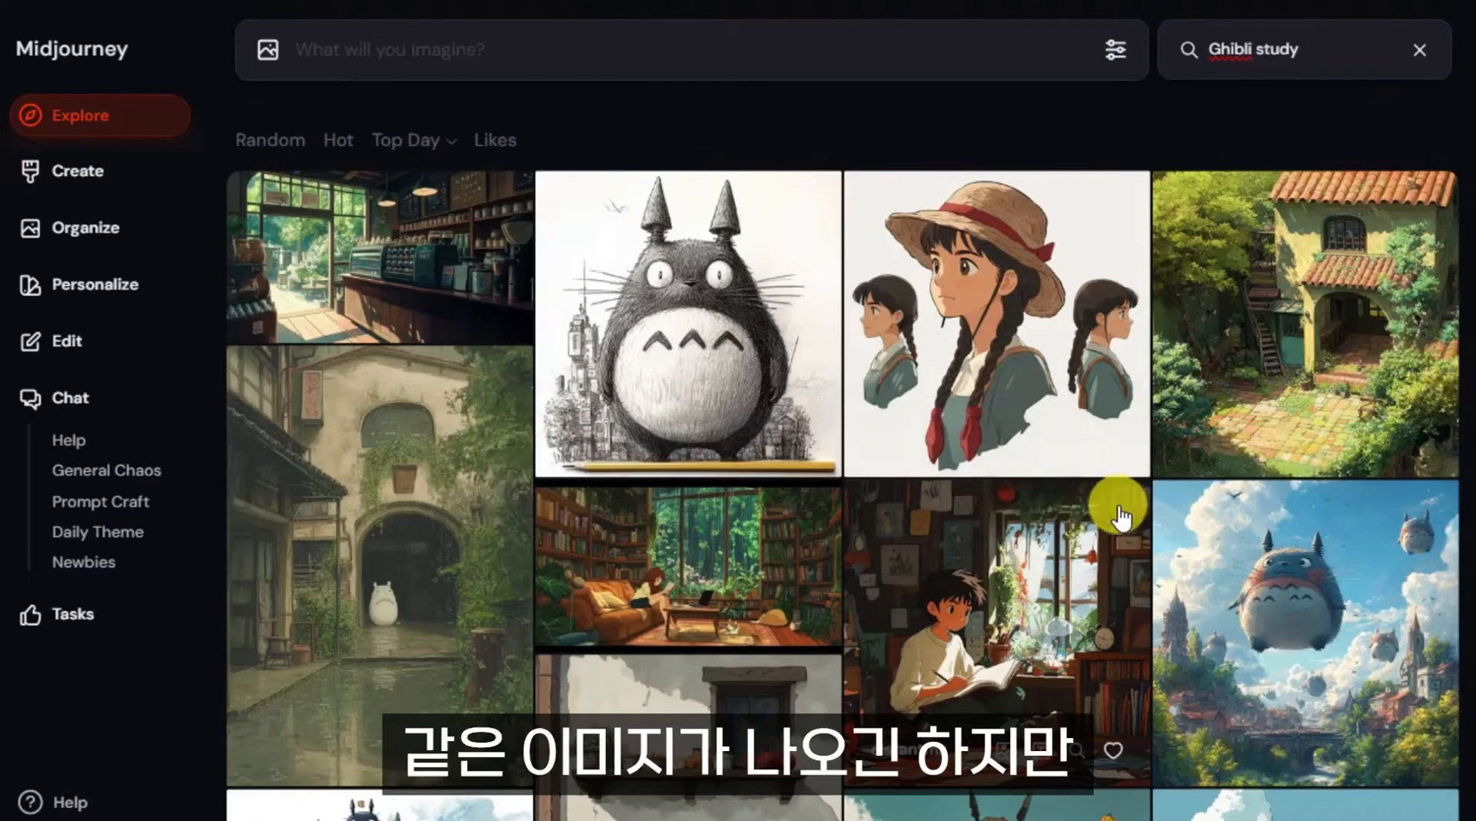
Browse the Ghibli study search results for scenes of characters studying at a desk.
scroll(1135, 523, down, 2)
scroll(967, 514, down, 15)
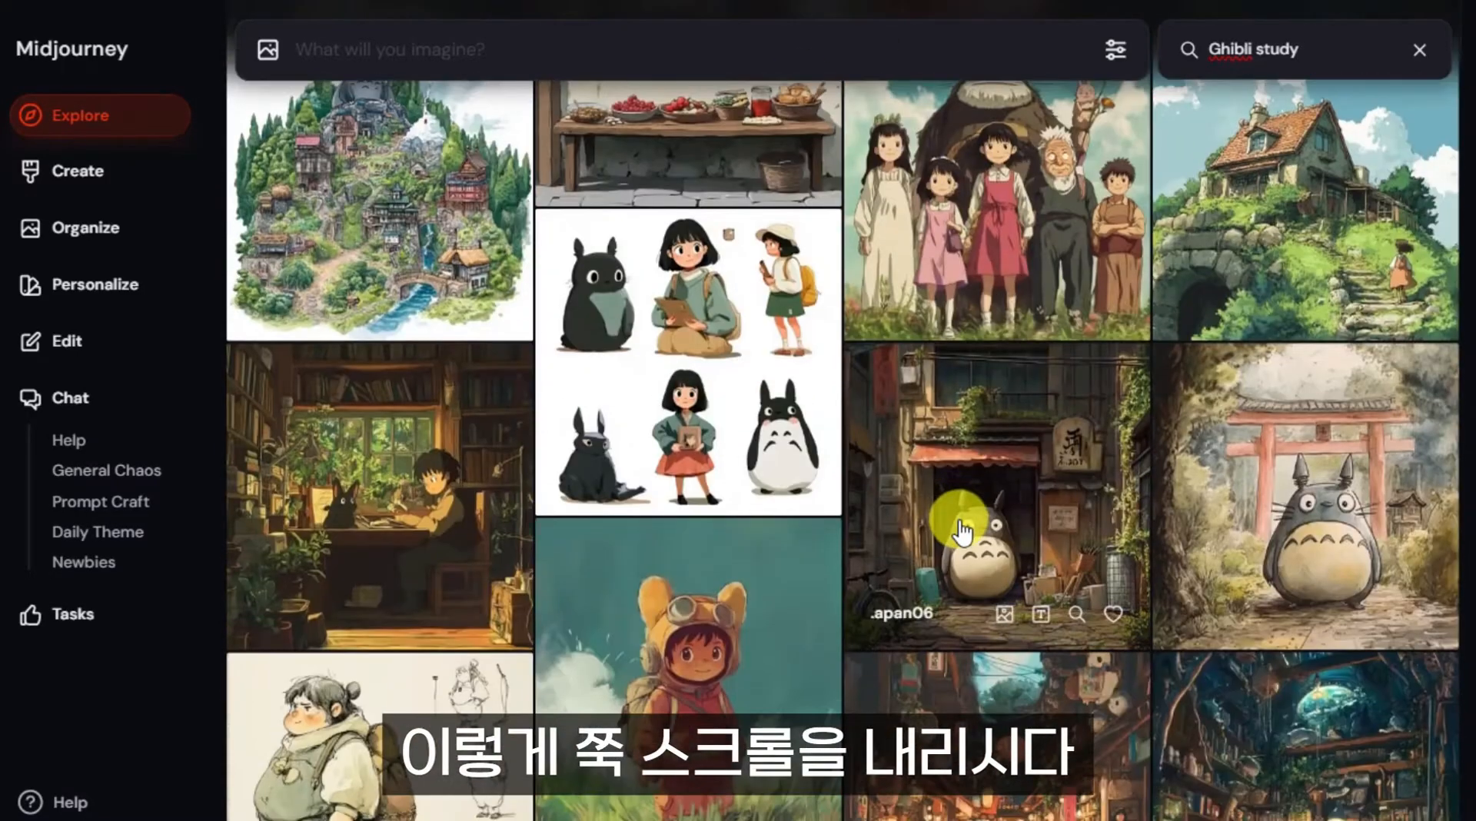
scroll(828, 559, down, 10)
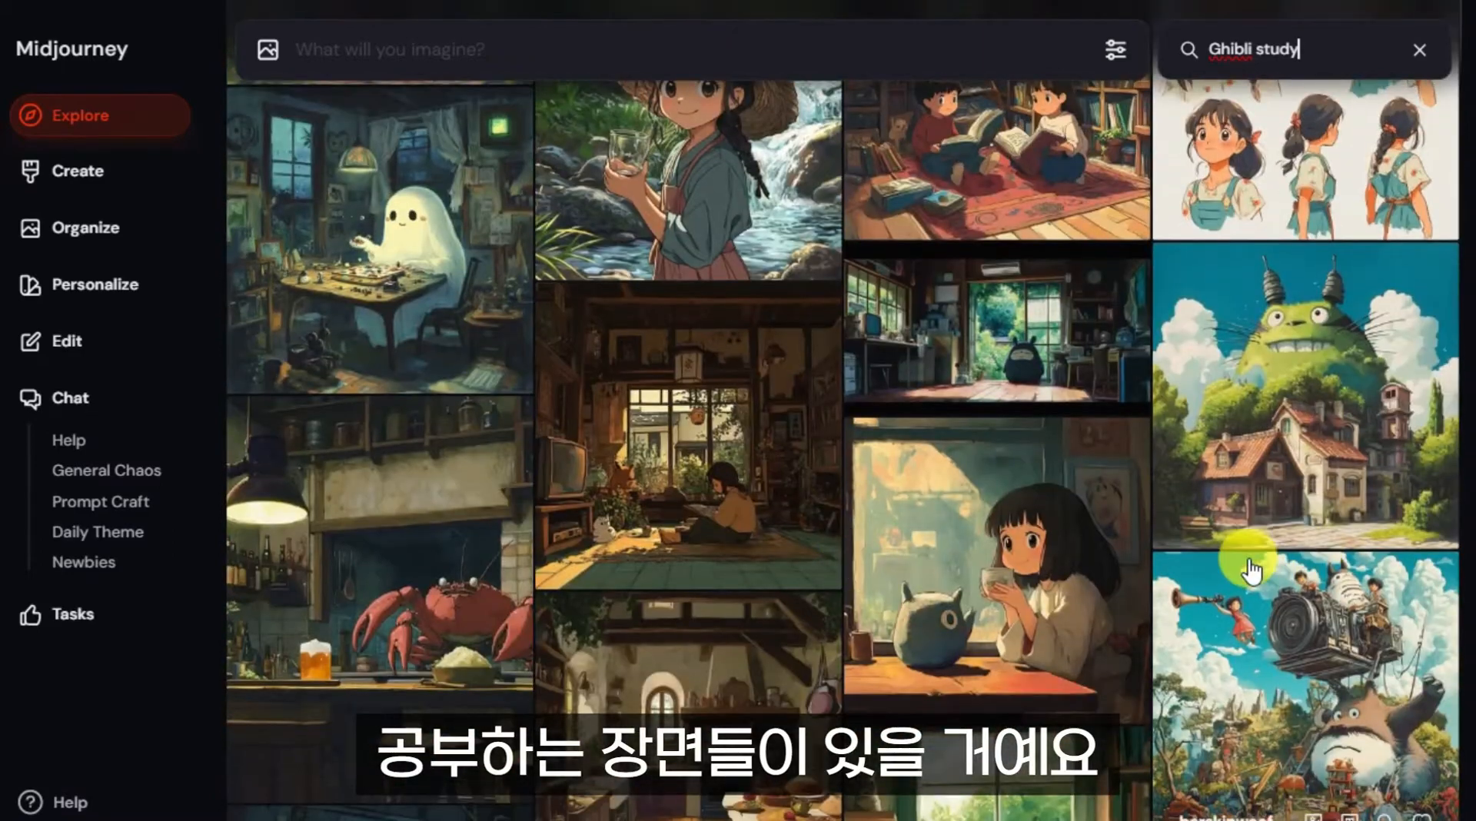
scroll(1246, 544, down, 8)
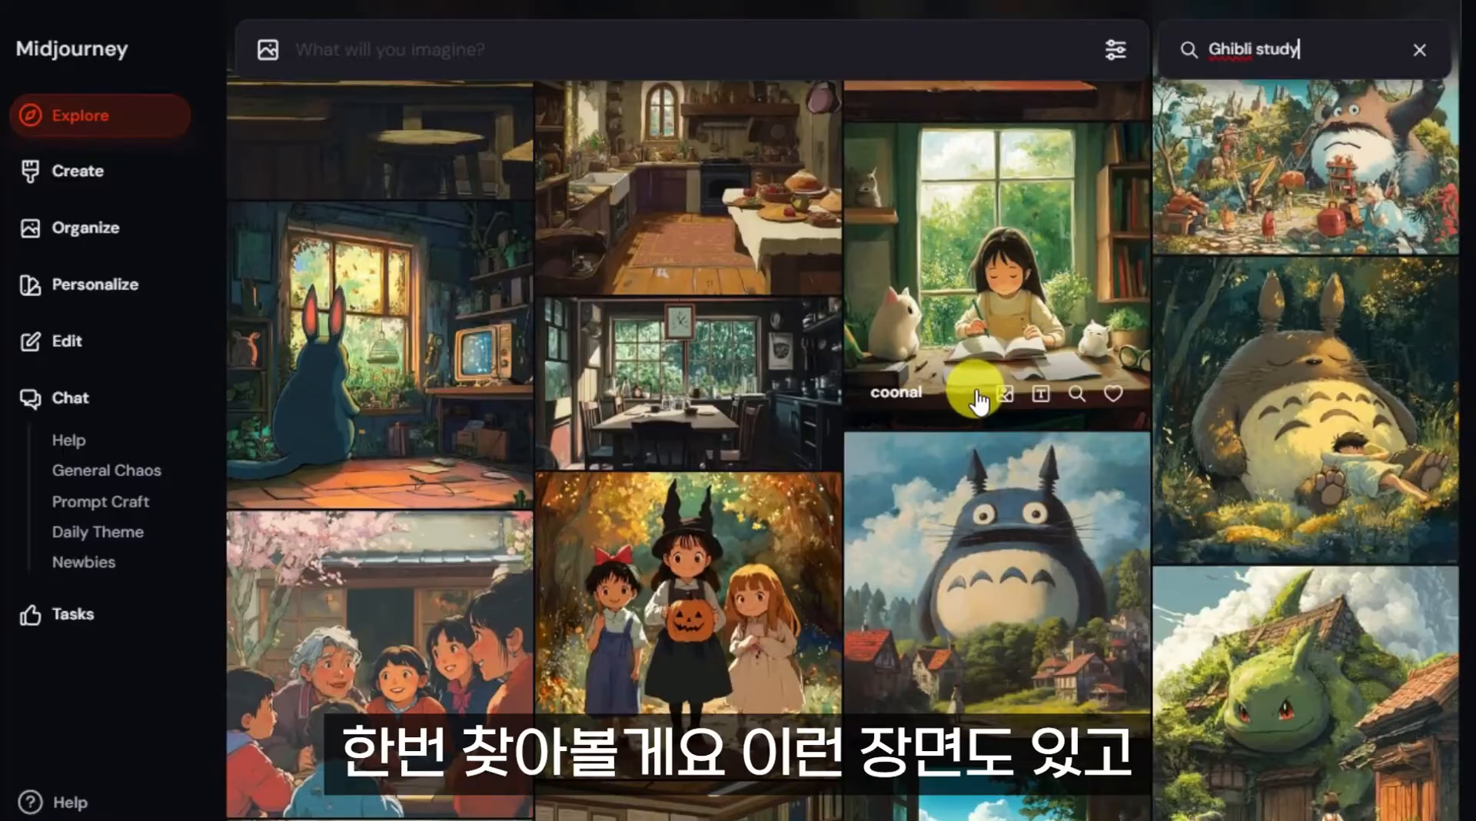
scroll(975, 389, down, 10)
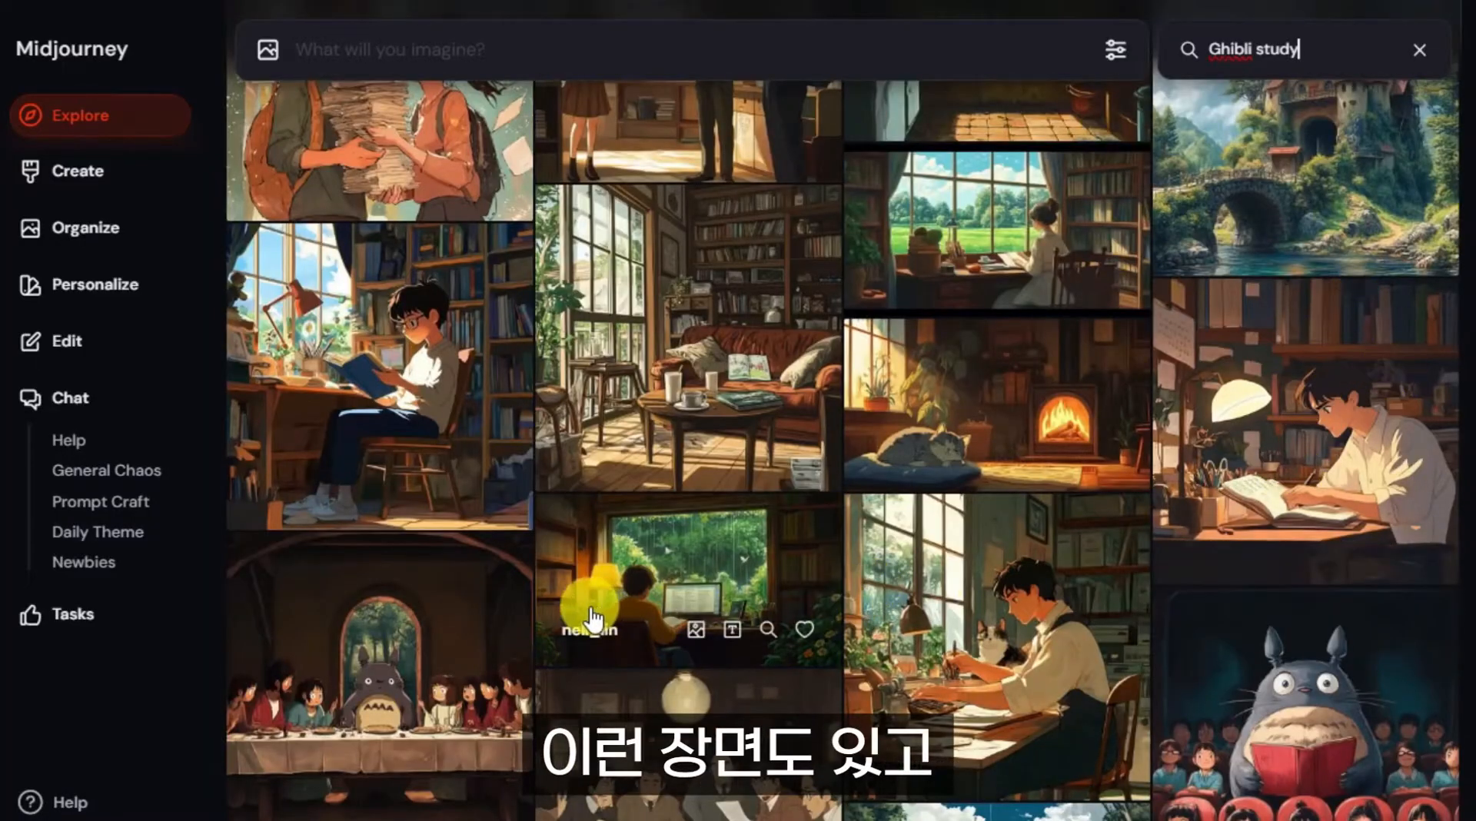
scroll(586, 607, down, 15)
scroll(1160, 610, down, 10)
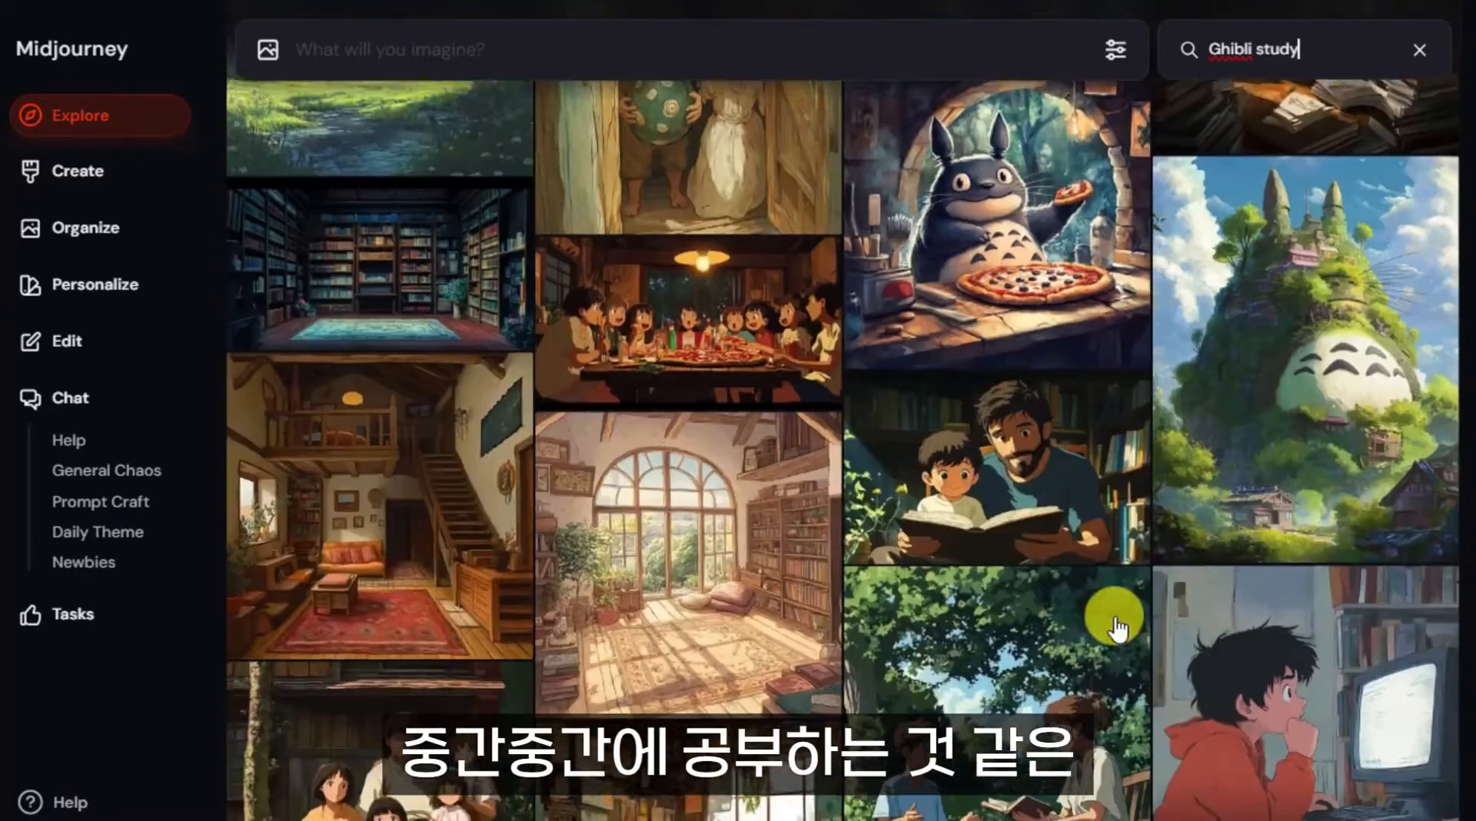
scroll(1075, 593, down, 4)
scroll(769, 615, down, 10)
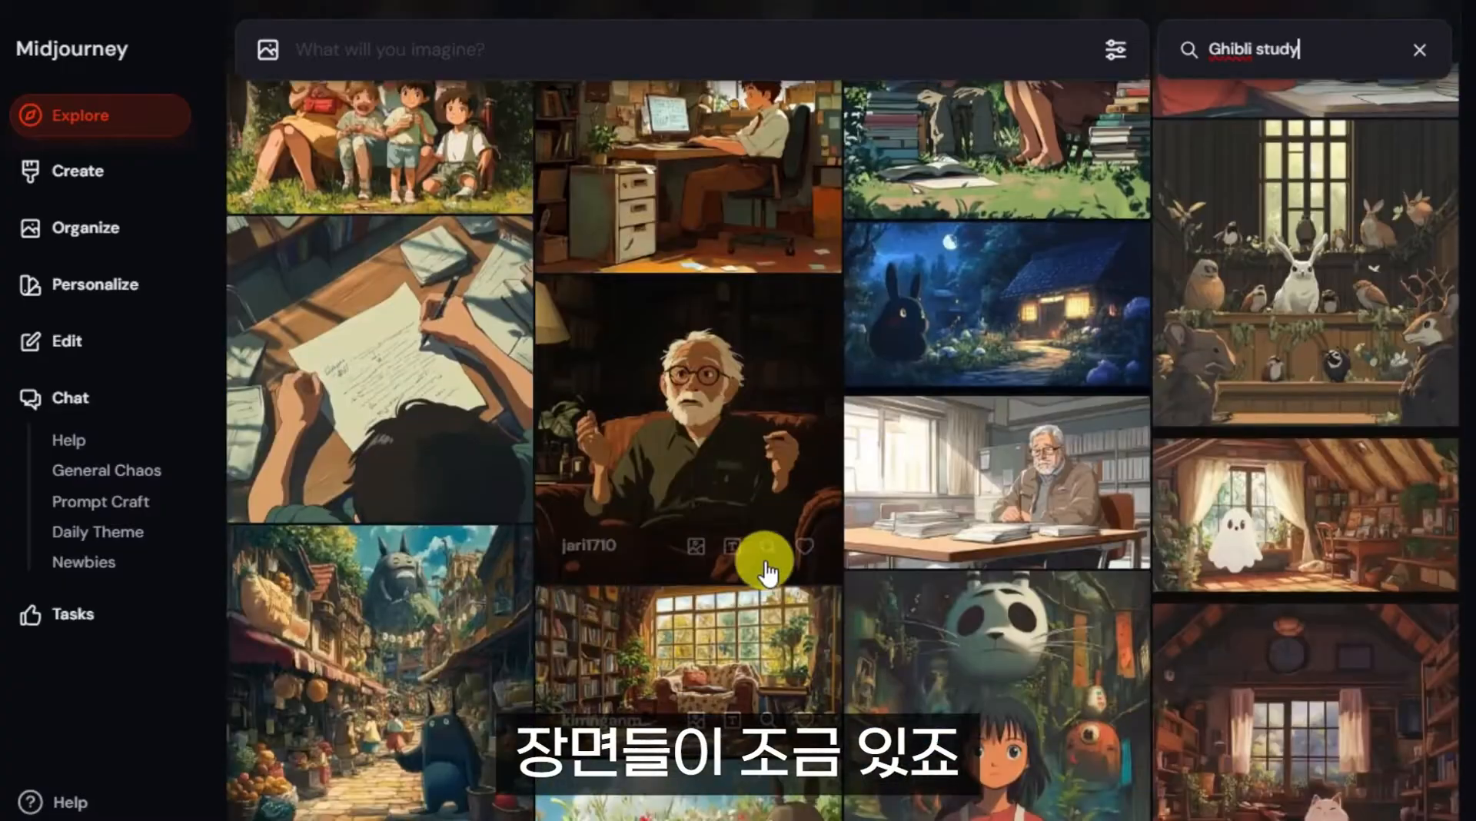
scroll(1192, 577, down, 10)
scroll(1277, 603, down, 3)
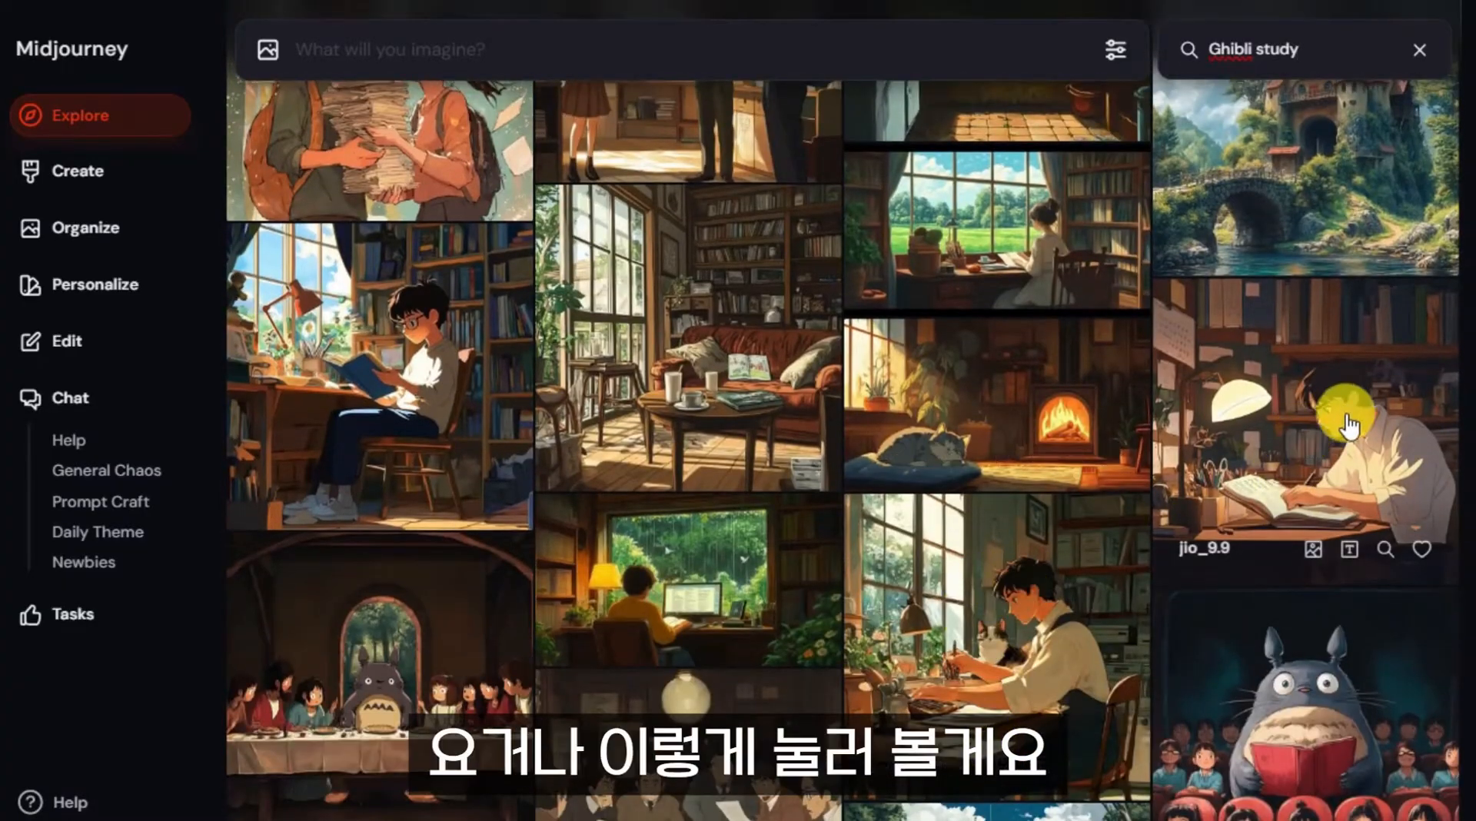
Open the image of the young man writing beside a cat and look through images similar to it.
click(1023, 589)
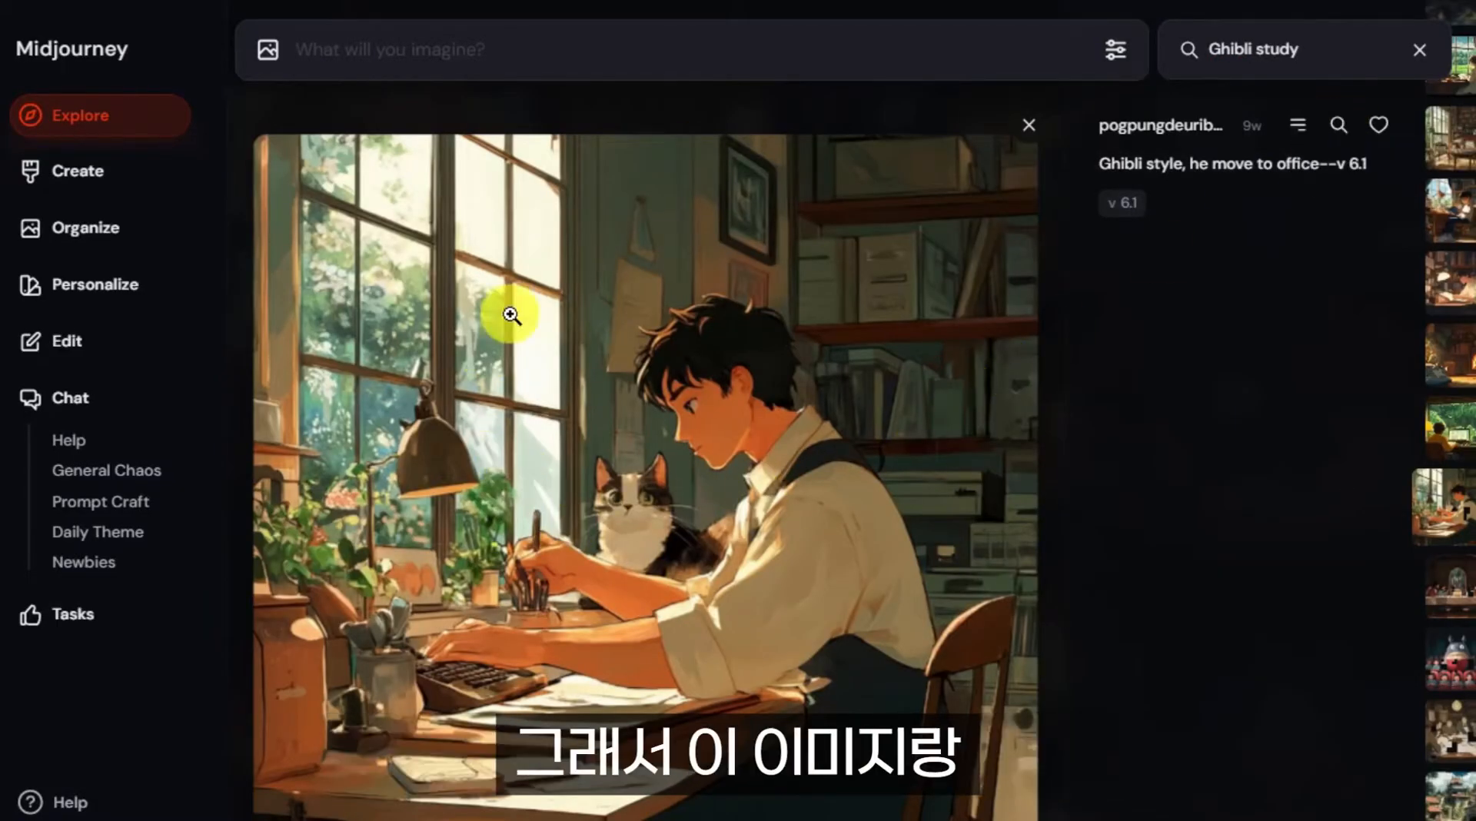
click(1340, 125)
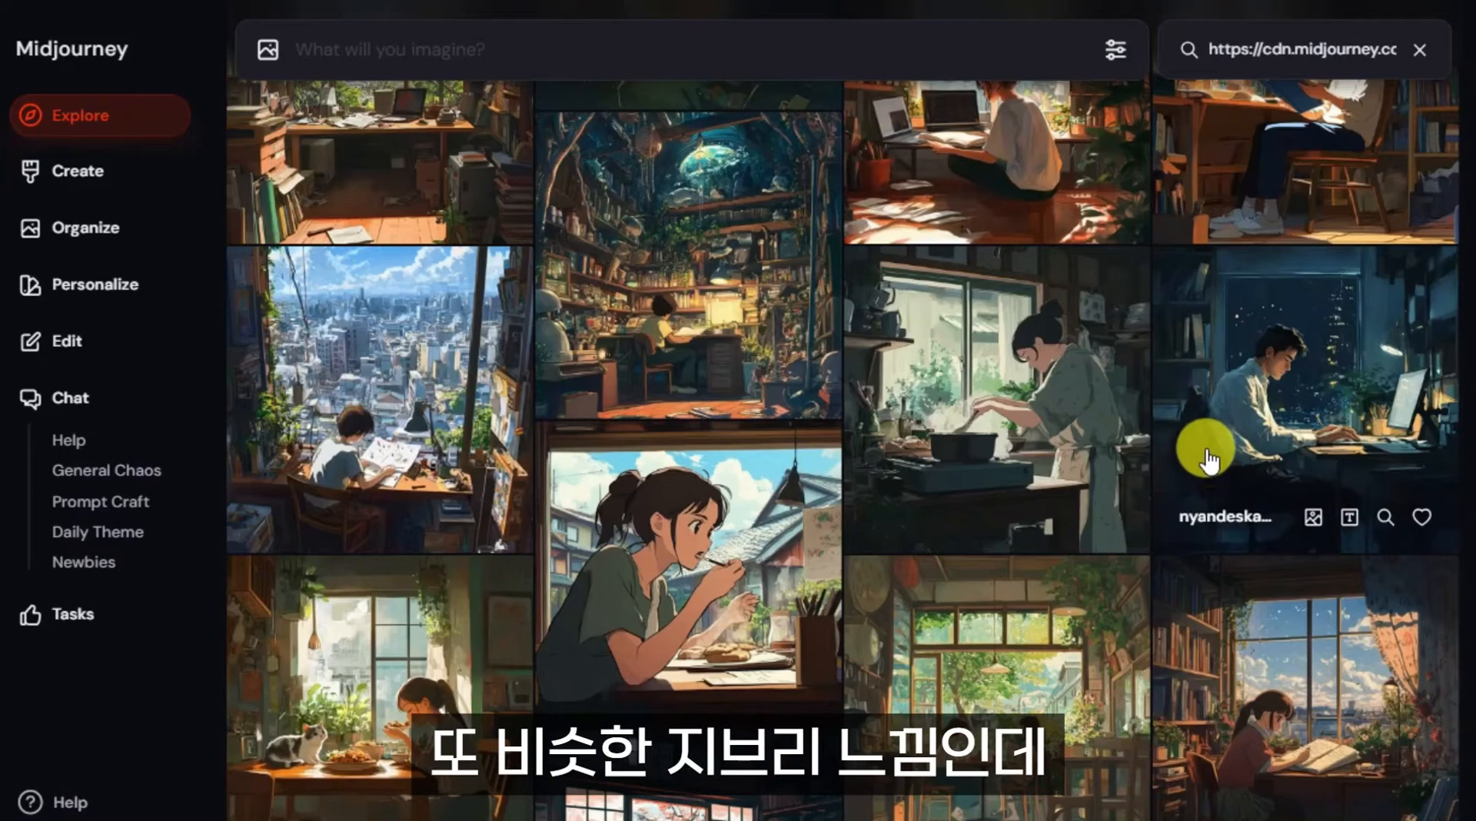
scroll(973, 620, up, 4)
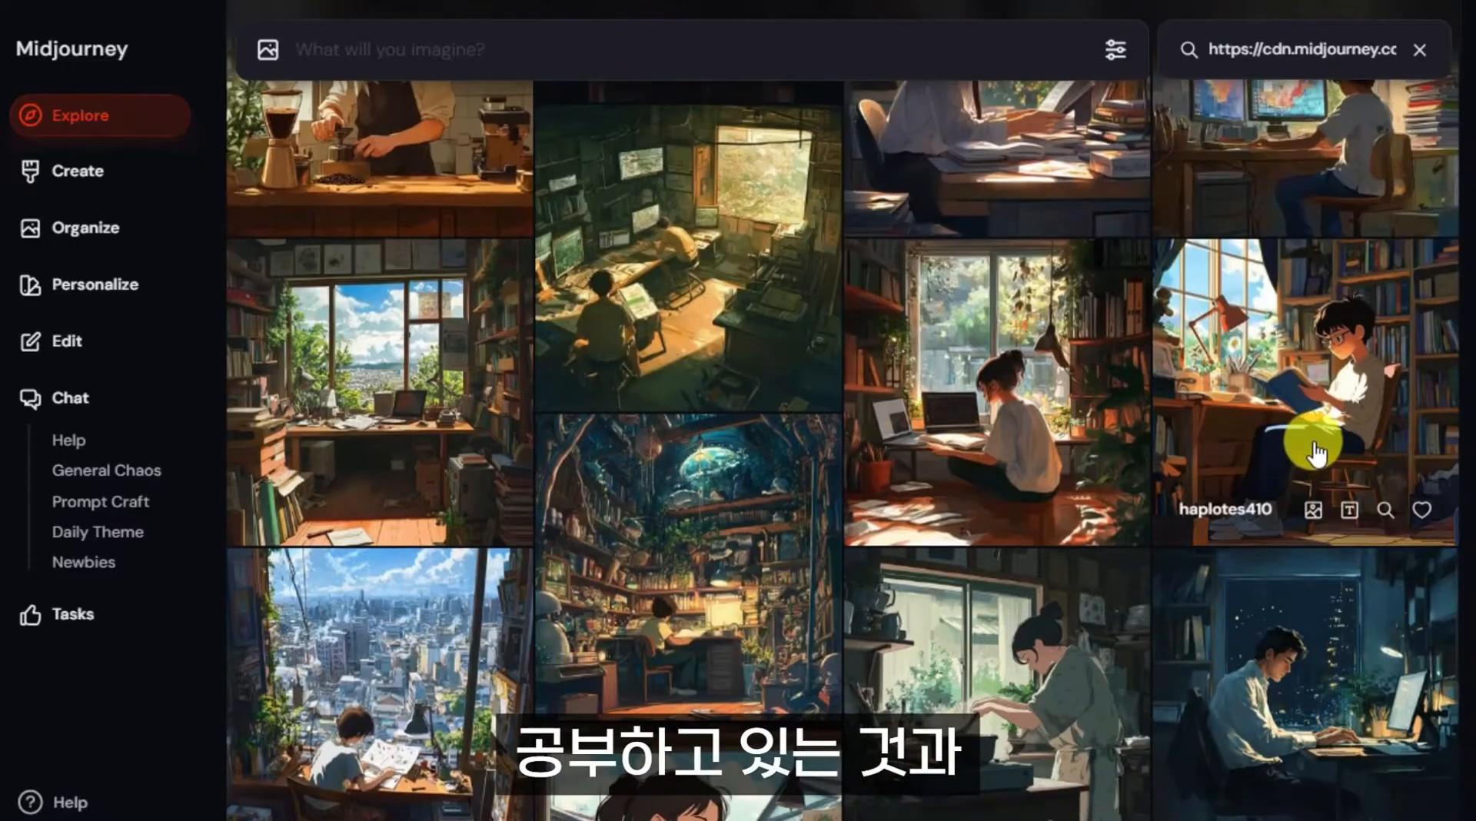
scroll(1316, 454, up, 5)
scroll(1331, 473, up, 5)
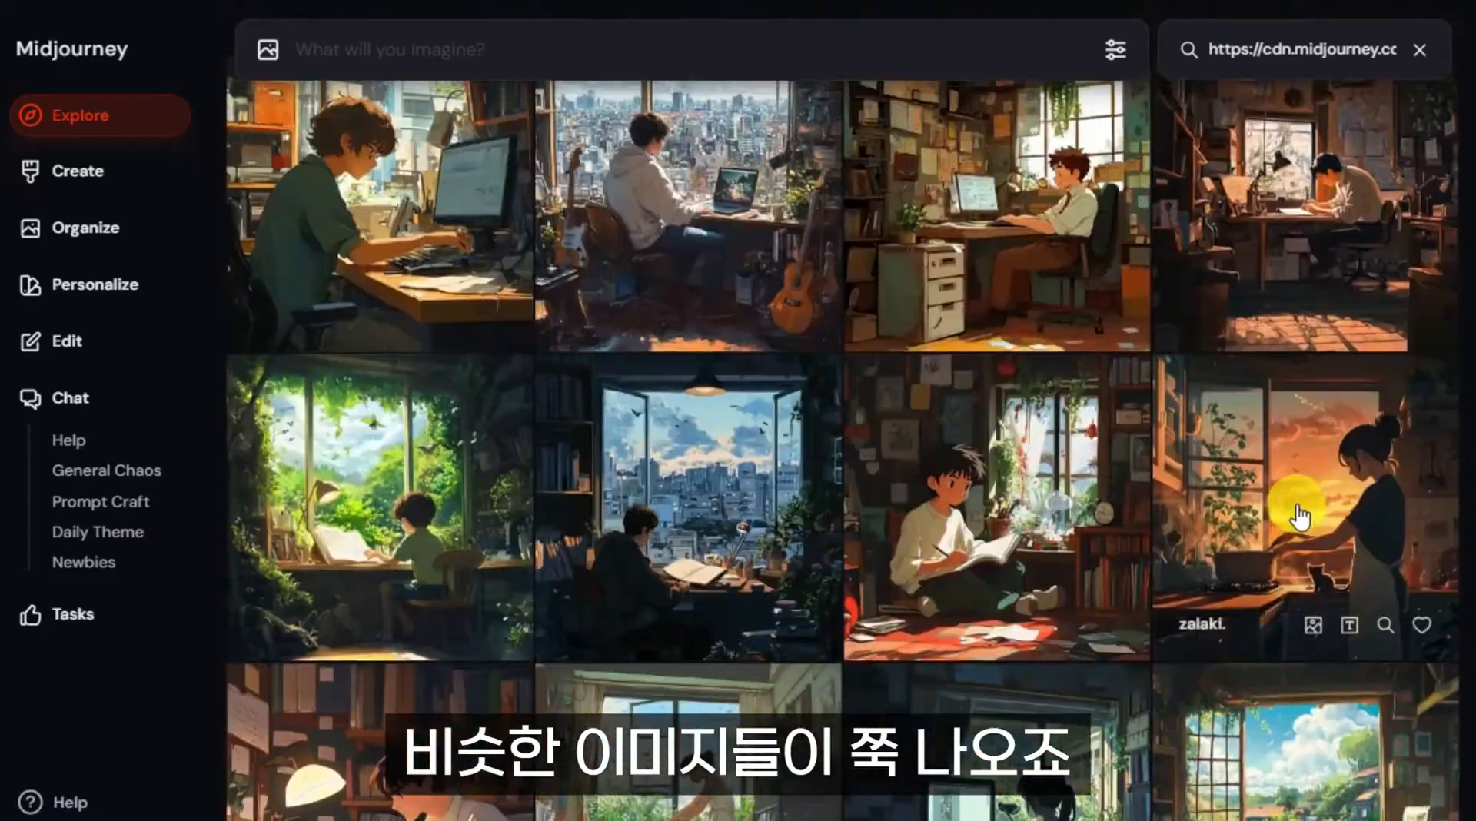
scroll(1299, 517, up, 2)
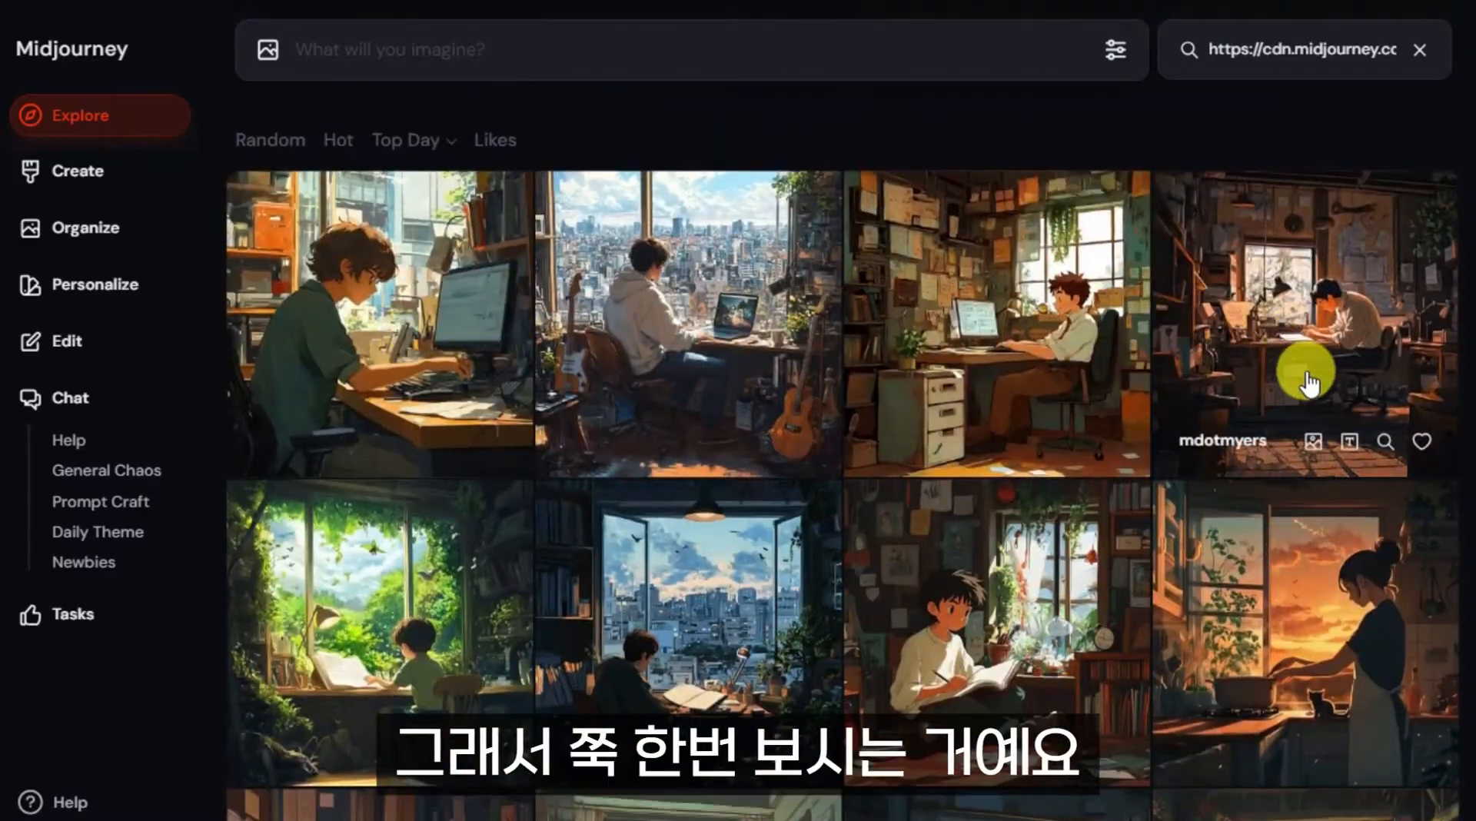
Find the image of a girl in a hoodie reading by a city window, view its prompt, and close it.
scroll(1307, 376, down, 6)
scroll(992, 442, down, 5)
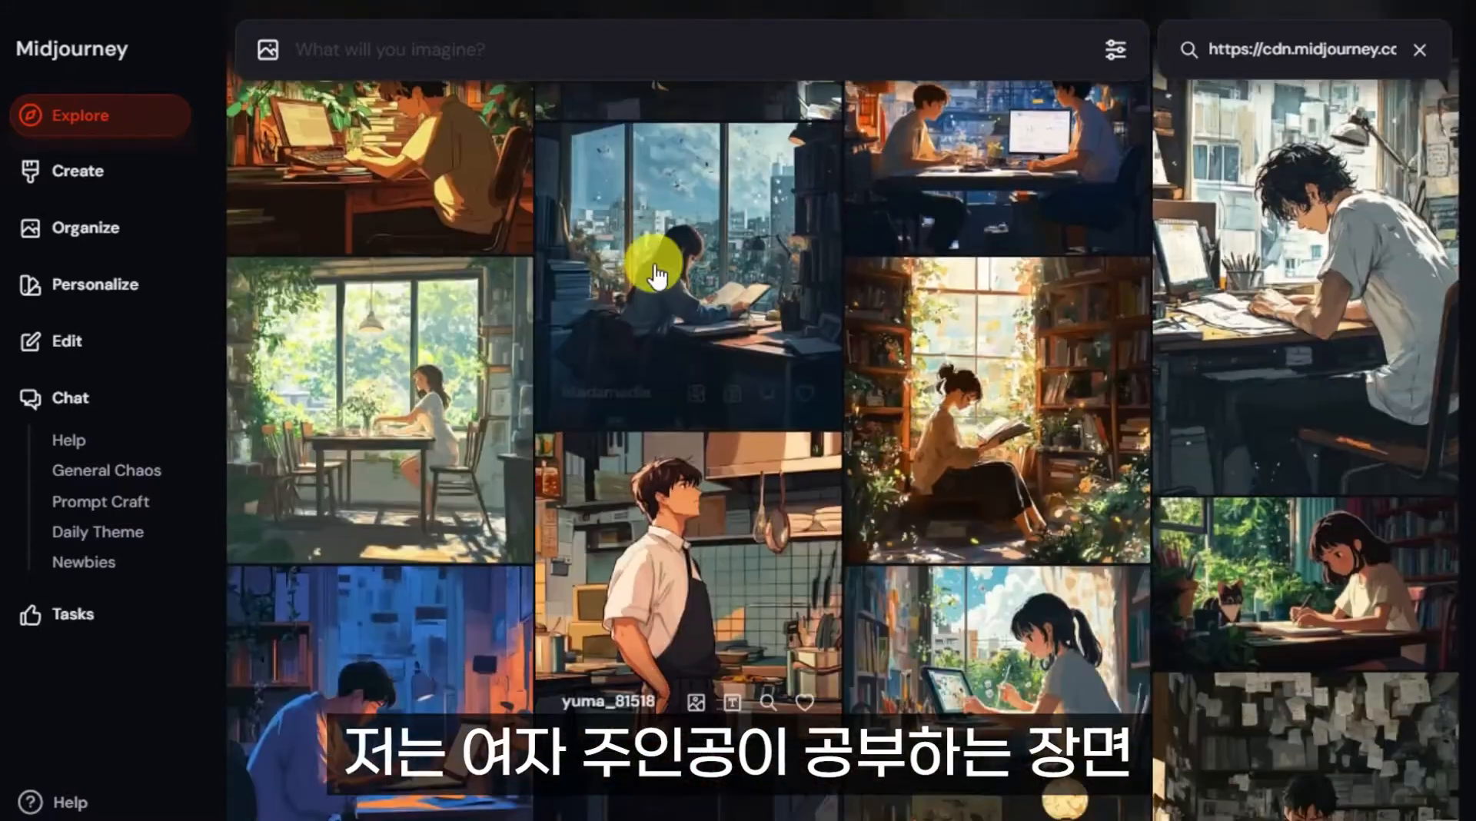
click(715, 343)
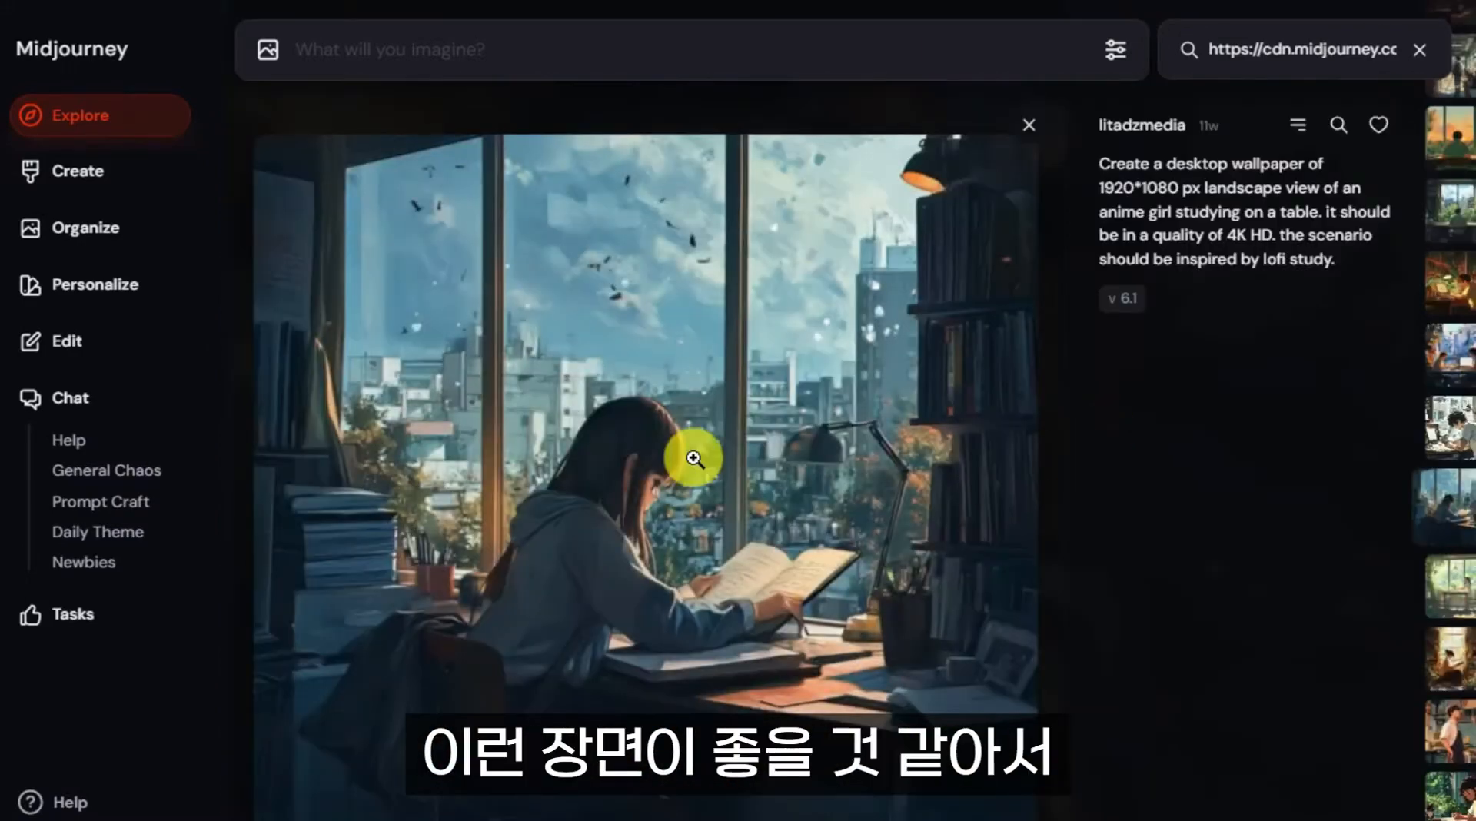
scroll(1011, 550, down, 1)
scroll(1015, 558, up, 1)
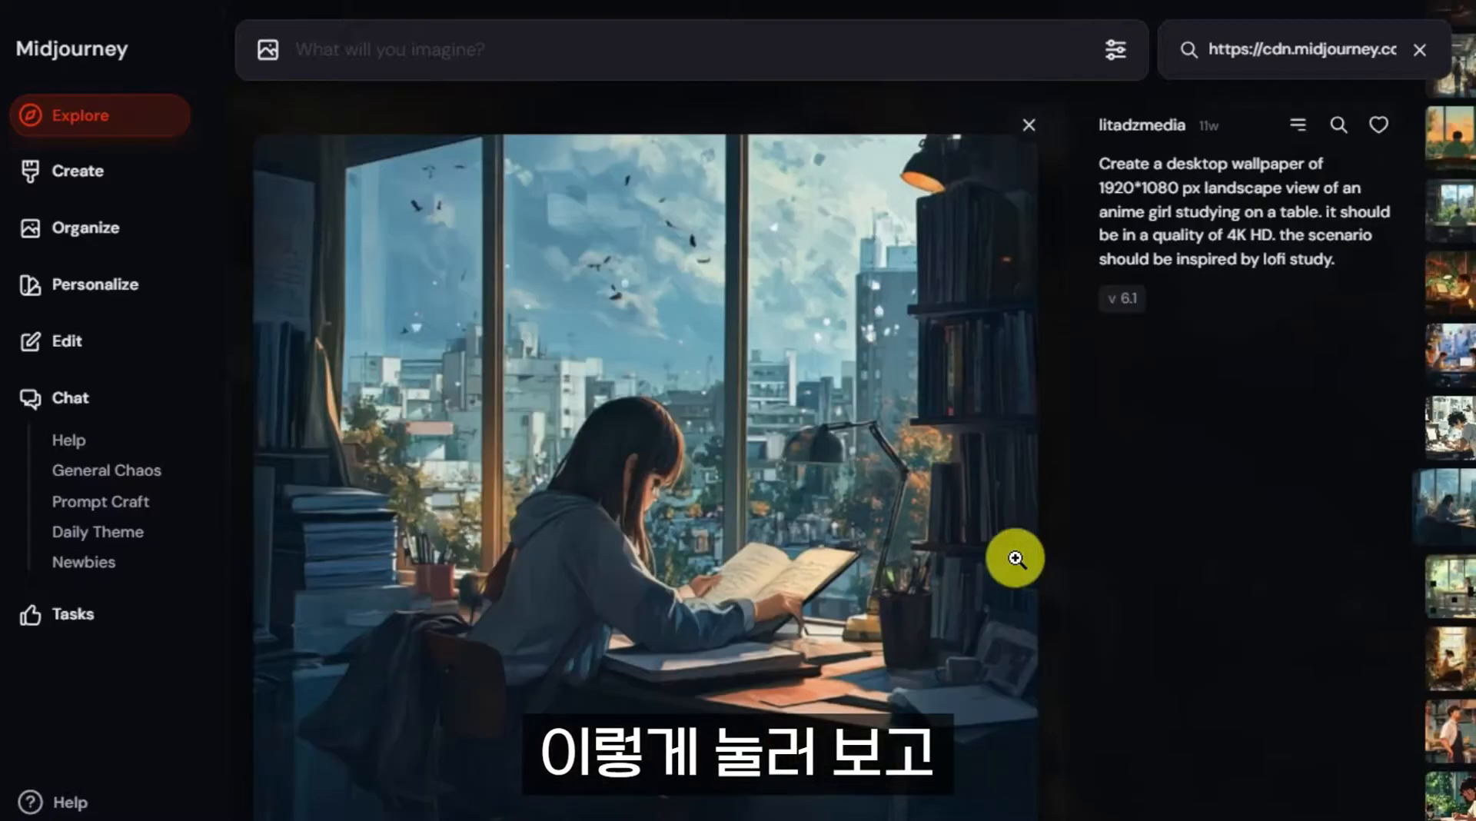
click(158, 18)
Open the image of the long-haired girl studying under a lamp at night and highlight its full prompt text.
scroll(1230, 461, down, 2)
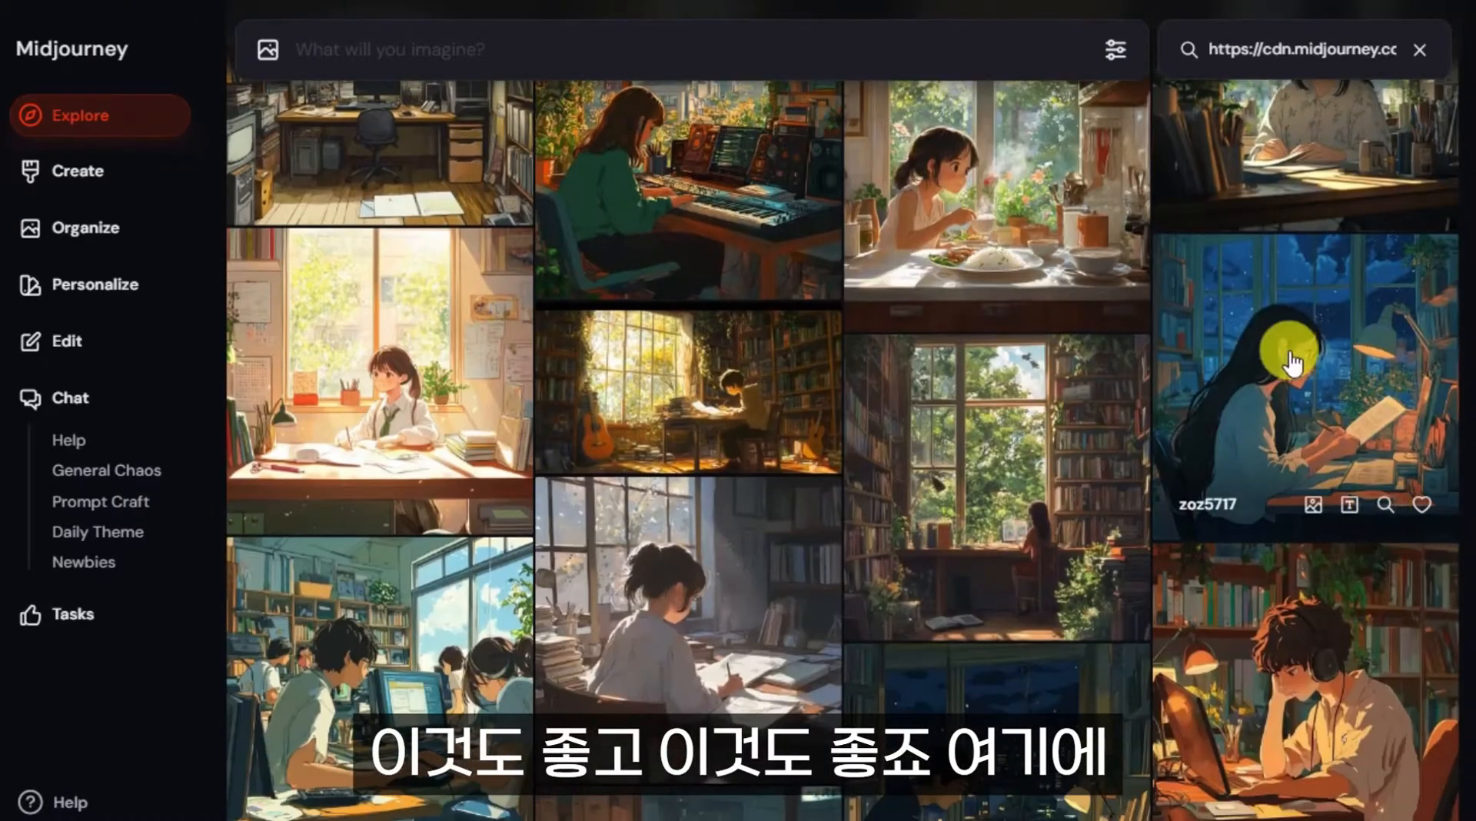
click(1329, 350)
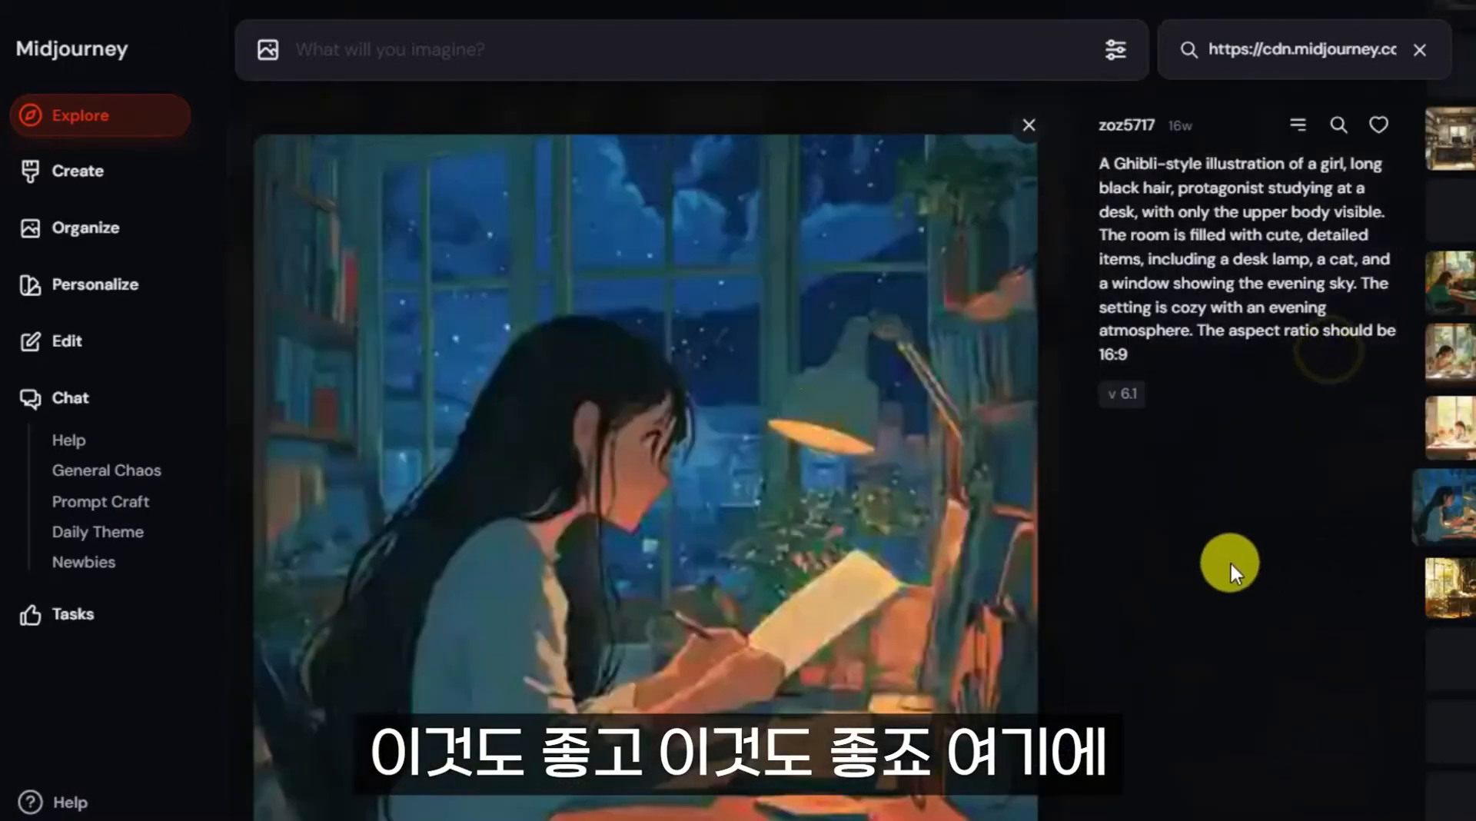
drag(1097, 163, 1317, 357)
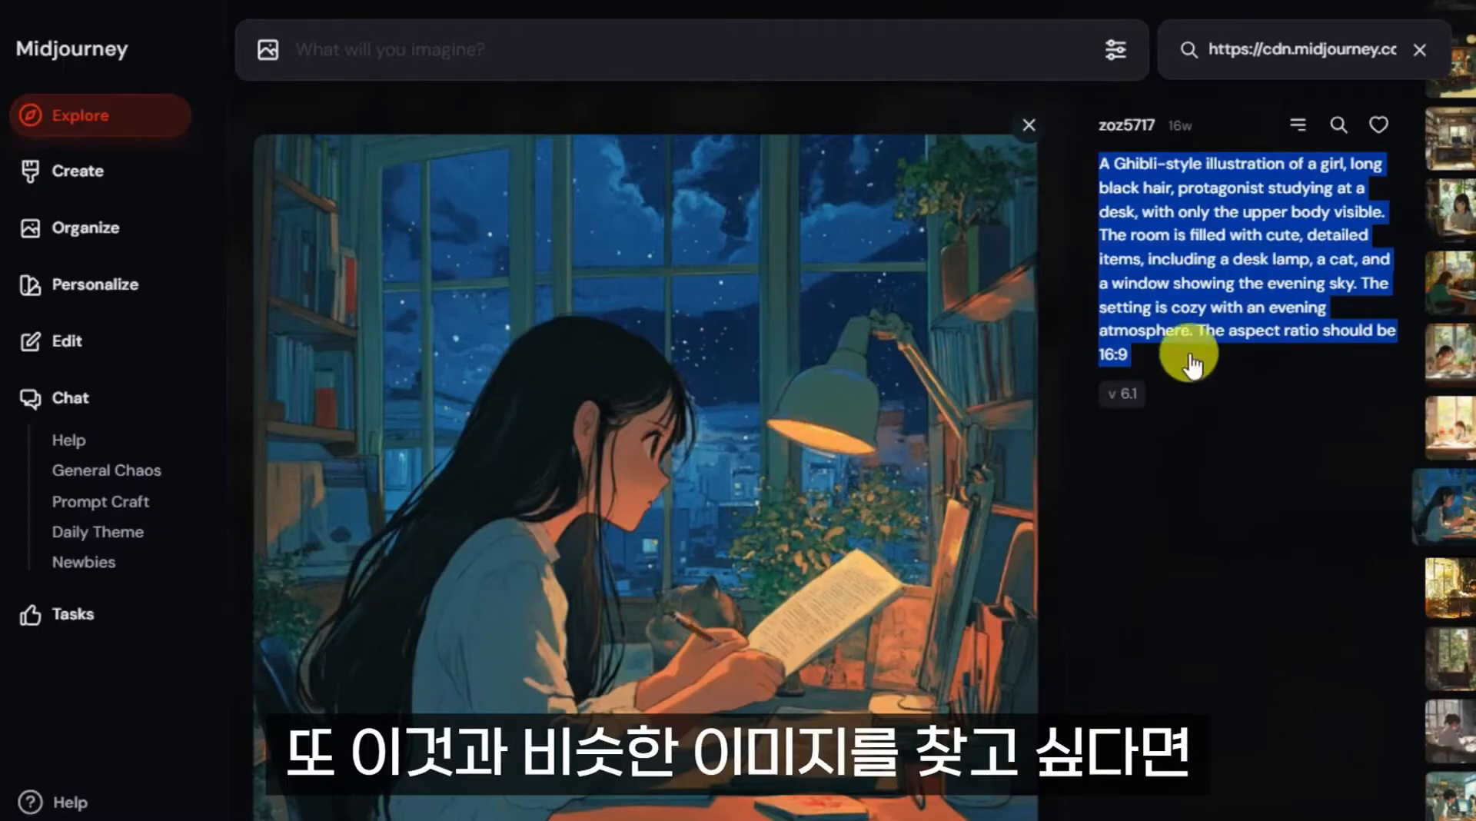
Search for images similar to the long-haired girl studying at night and browse the results.
click(1339, 124)
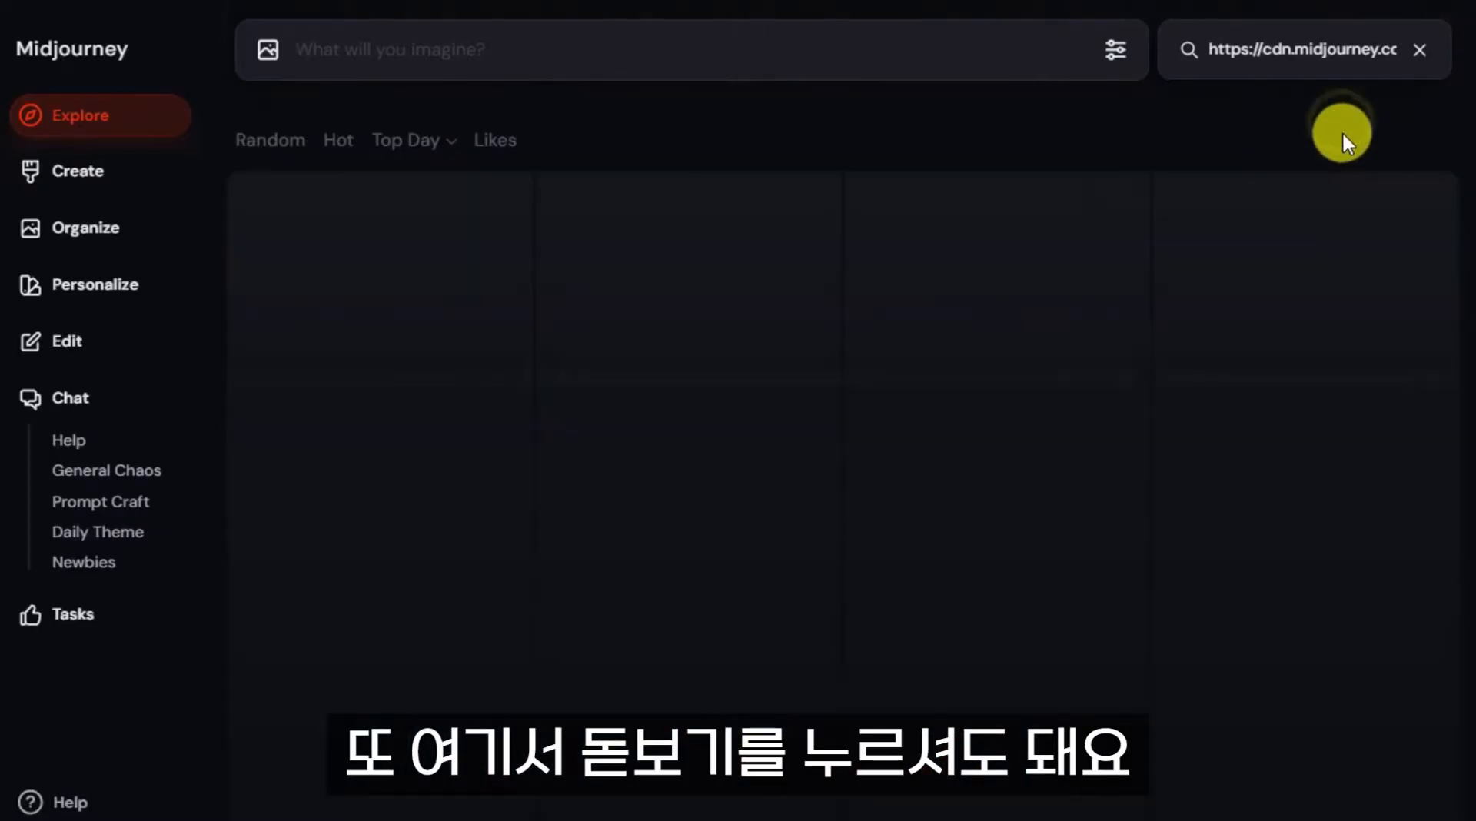
scroll(982, 423, down, 15)
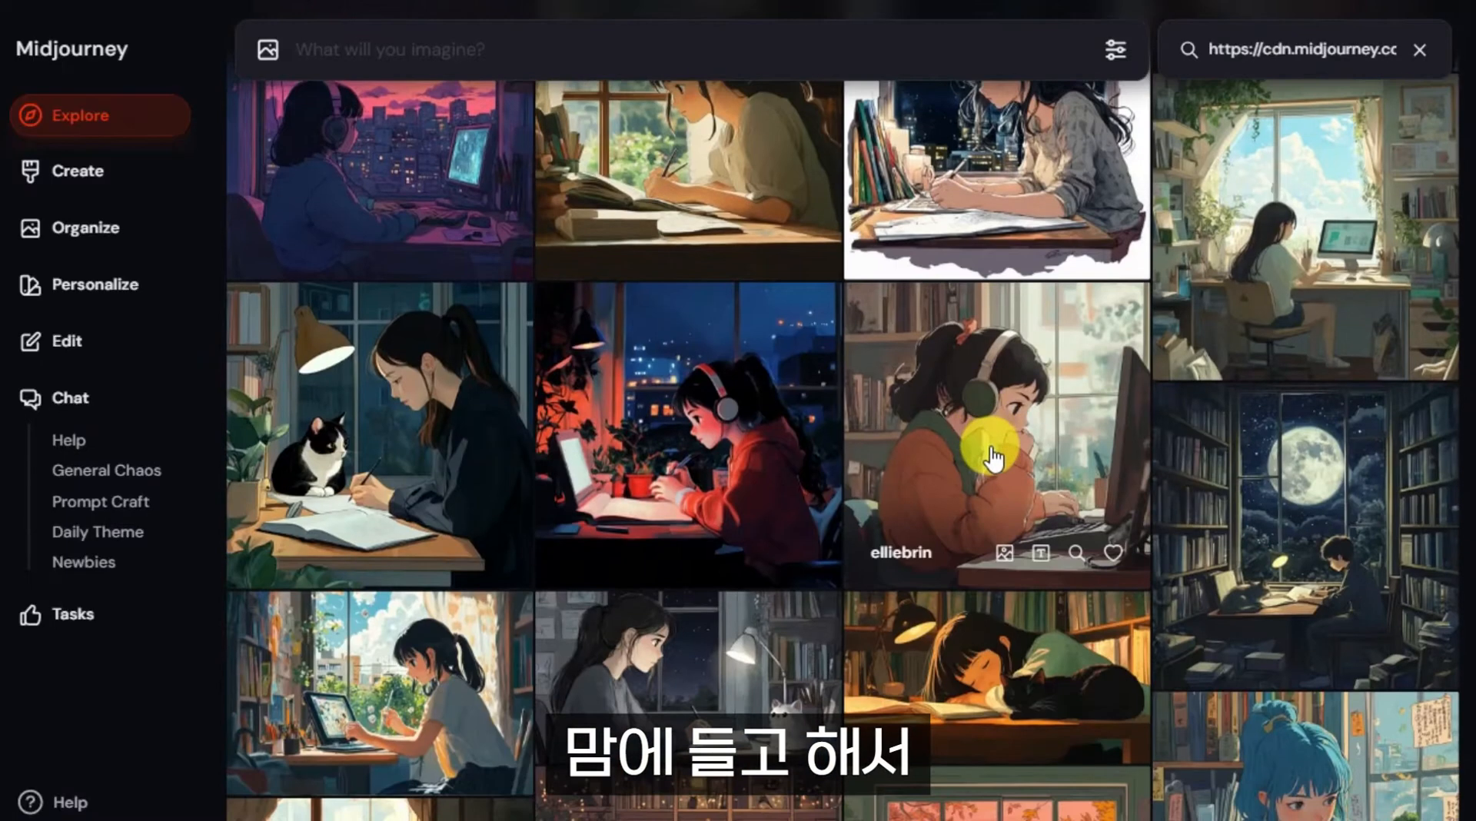
scroll(750, 569, down, 5)
Read the prompts of the rainy-window homework girl, the bob-haired girl with a laptop, and the girl studying by the ocean.
click(864, 560)
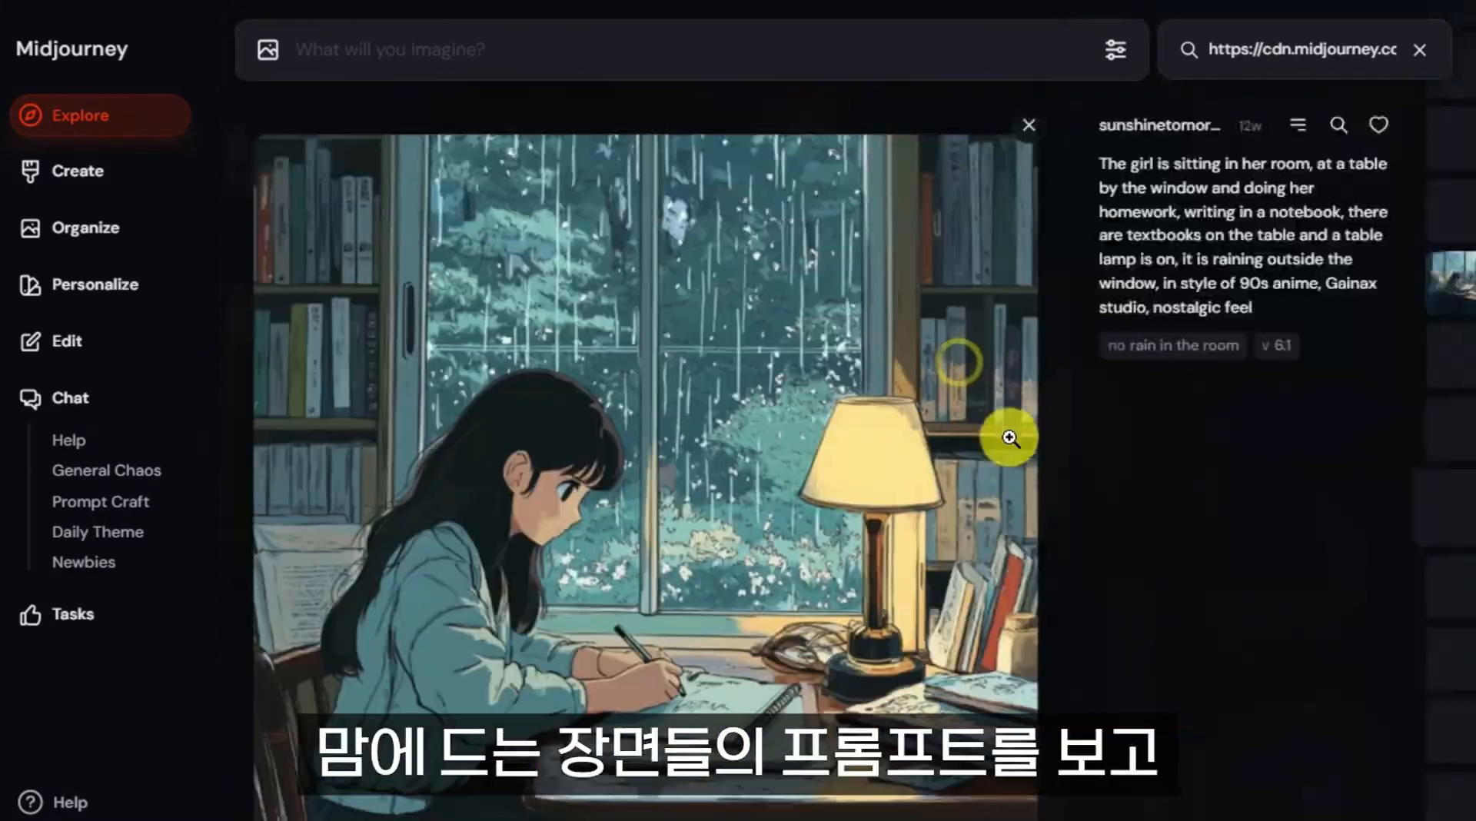
drag(1087, 164, 1295, 307)
key(Escape)
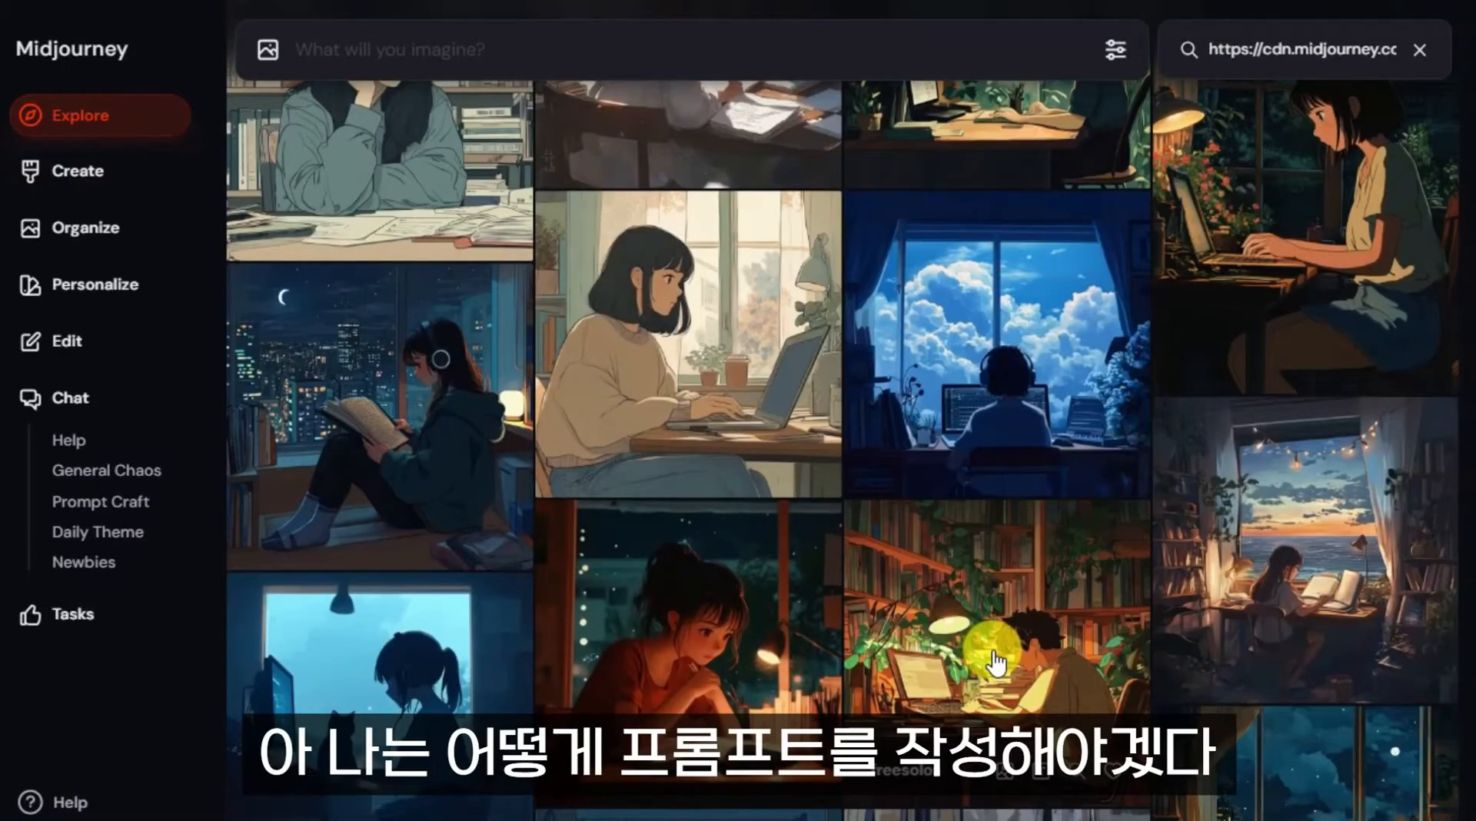
click(718, 349)
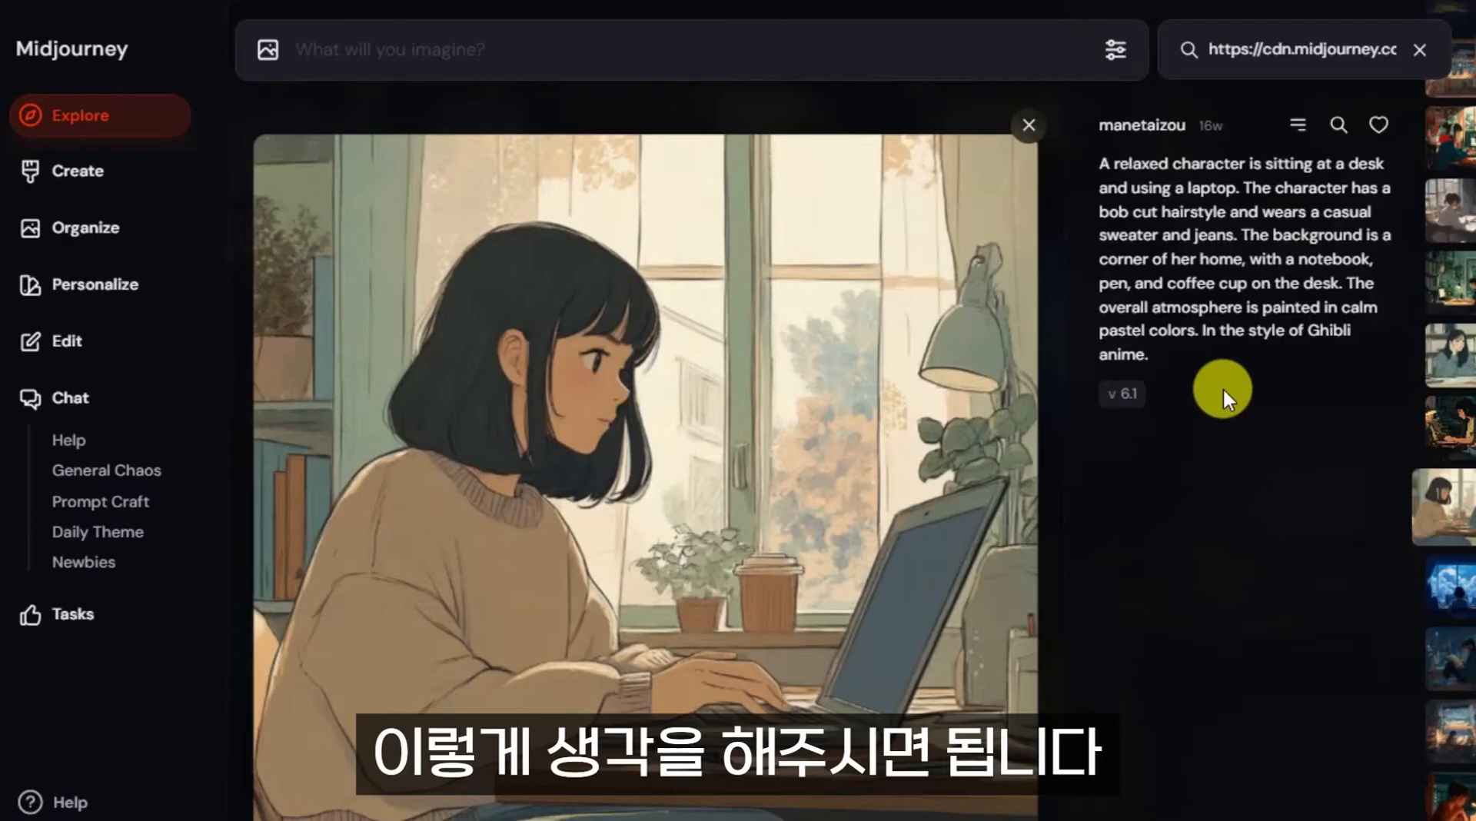
key(Right)
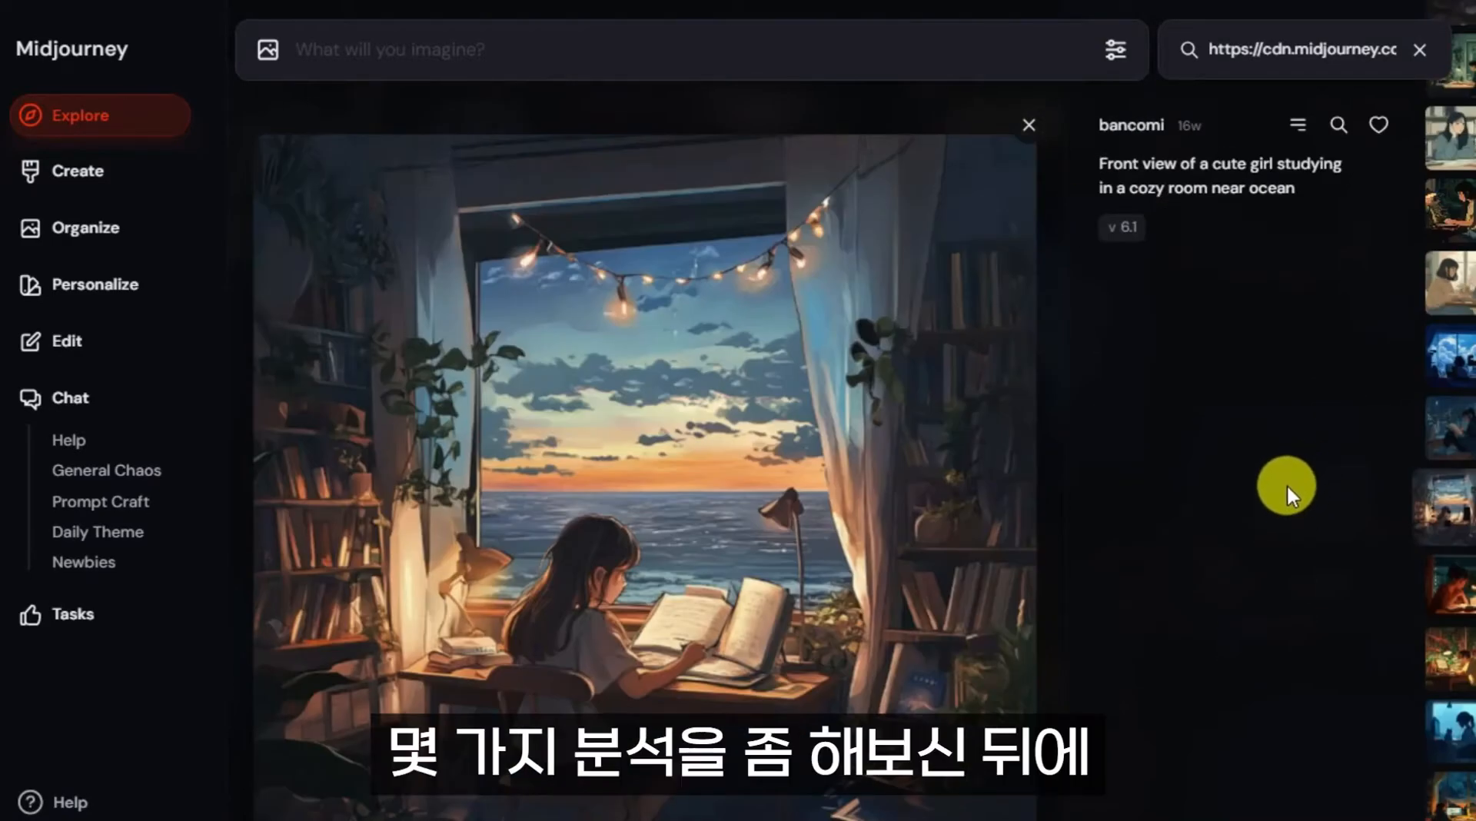
Go to the Create page and compare the earlier generated rainy-night and snowy Christmas desk scenes with their prompts.
click(47, 172)
scroll(1214, 573, down, 10)
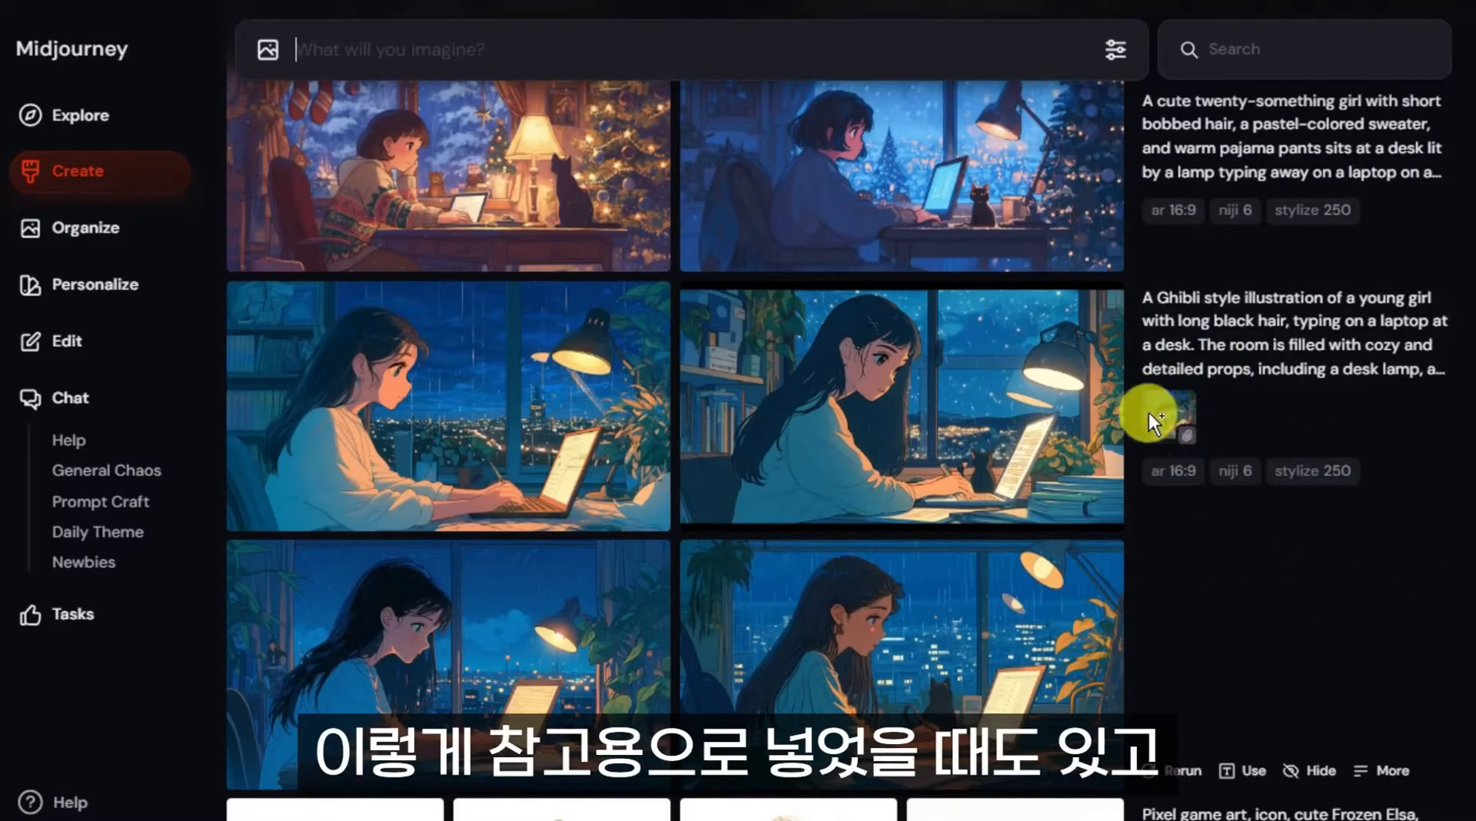
scroll(1209, 400, up, 5)
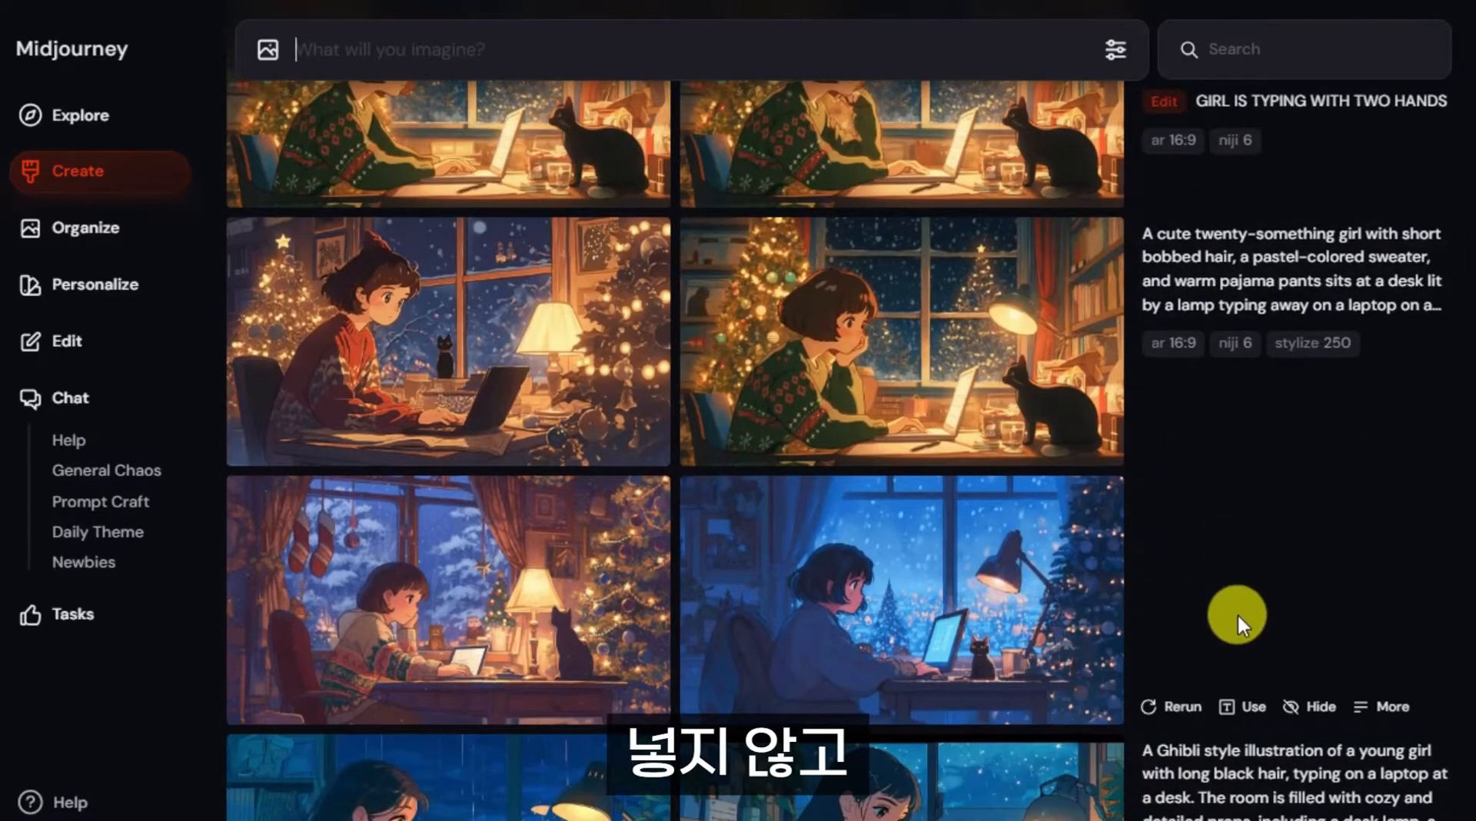
scroll(478, 479, up, 10)
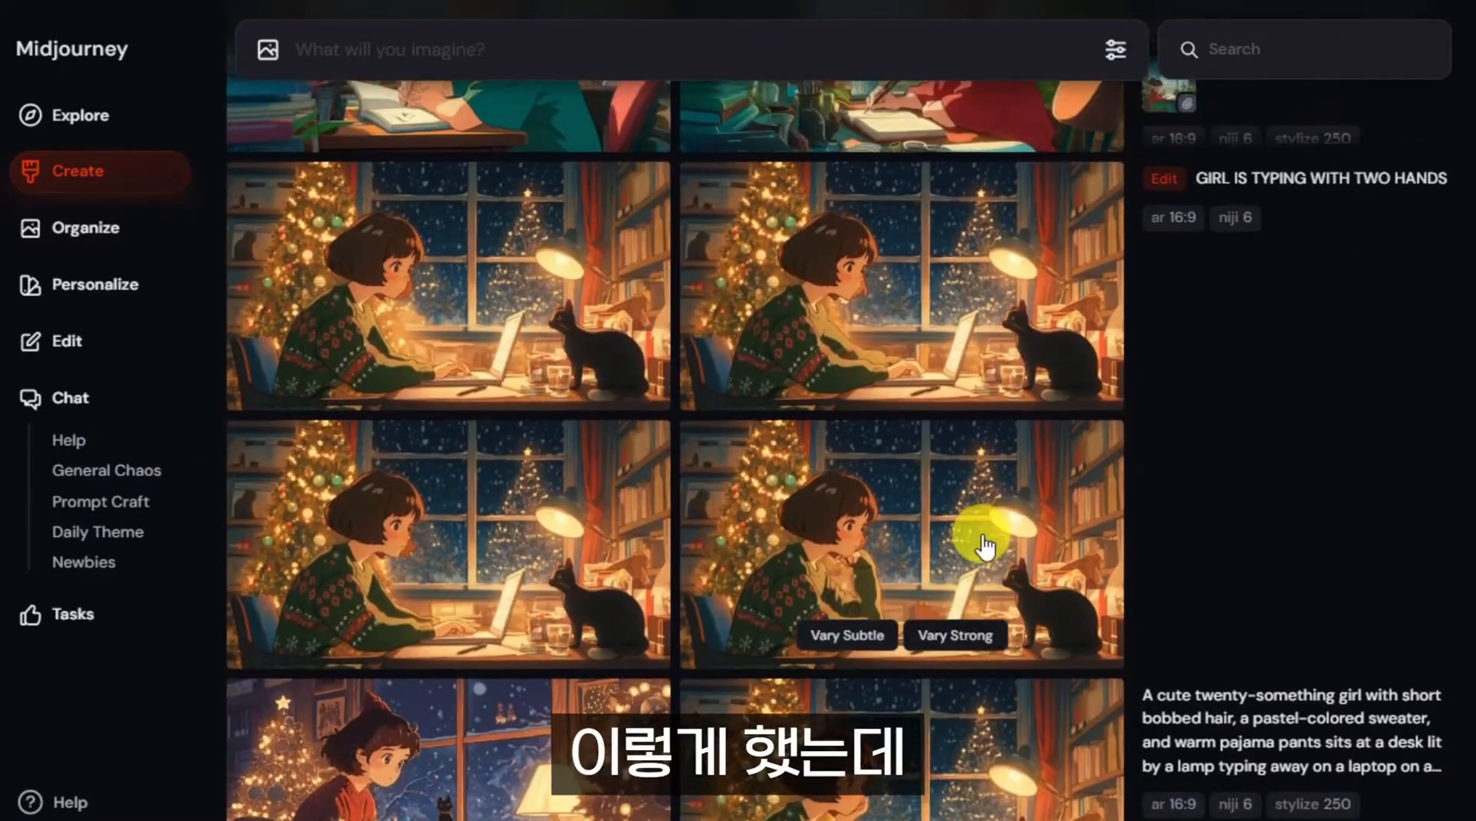
scroll(993, 521, down, 10)
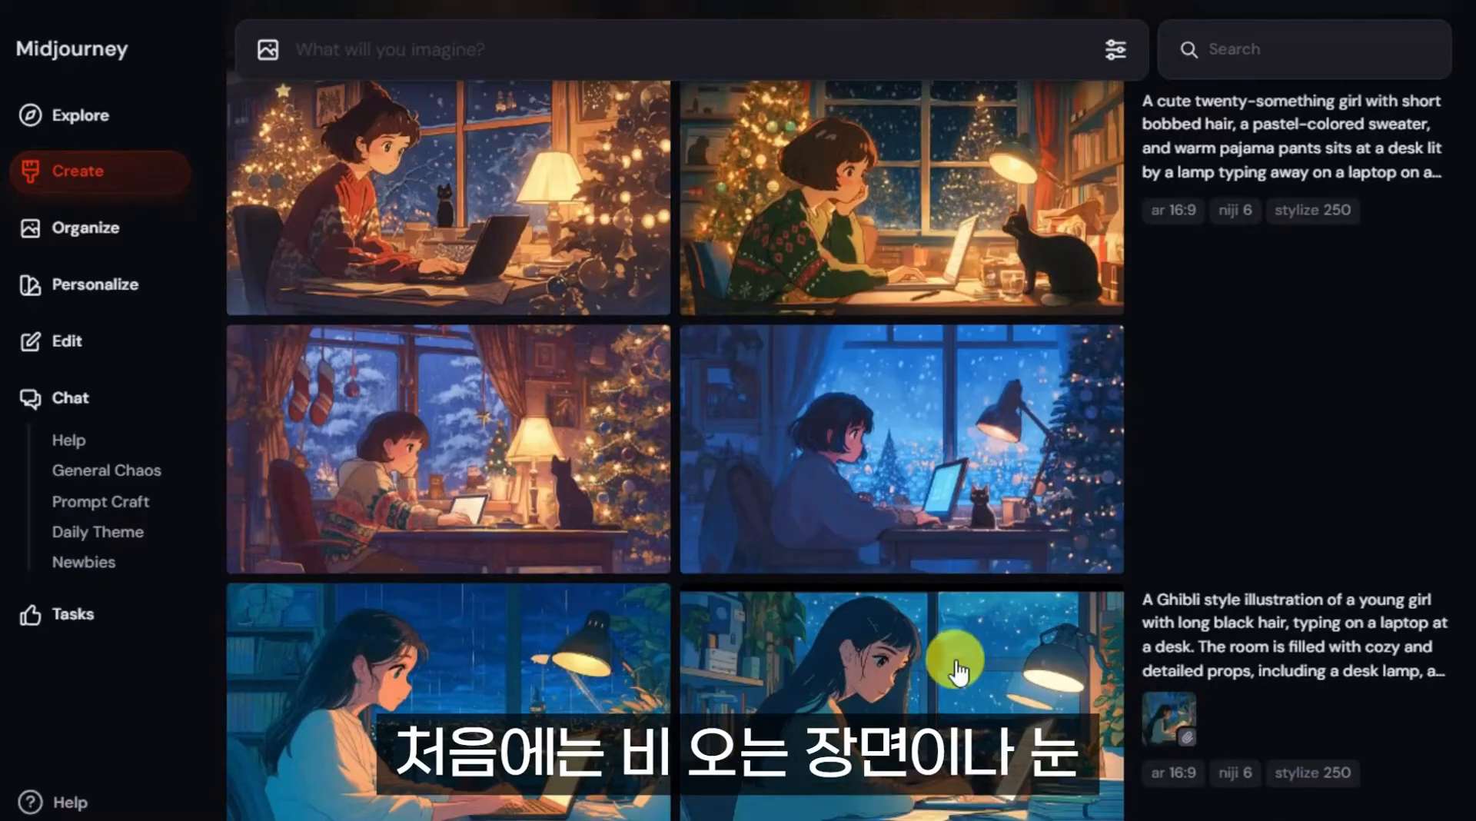
scroll(934, 692, up, 3)
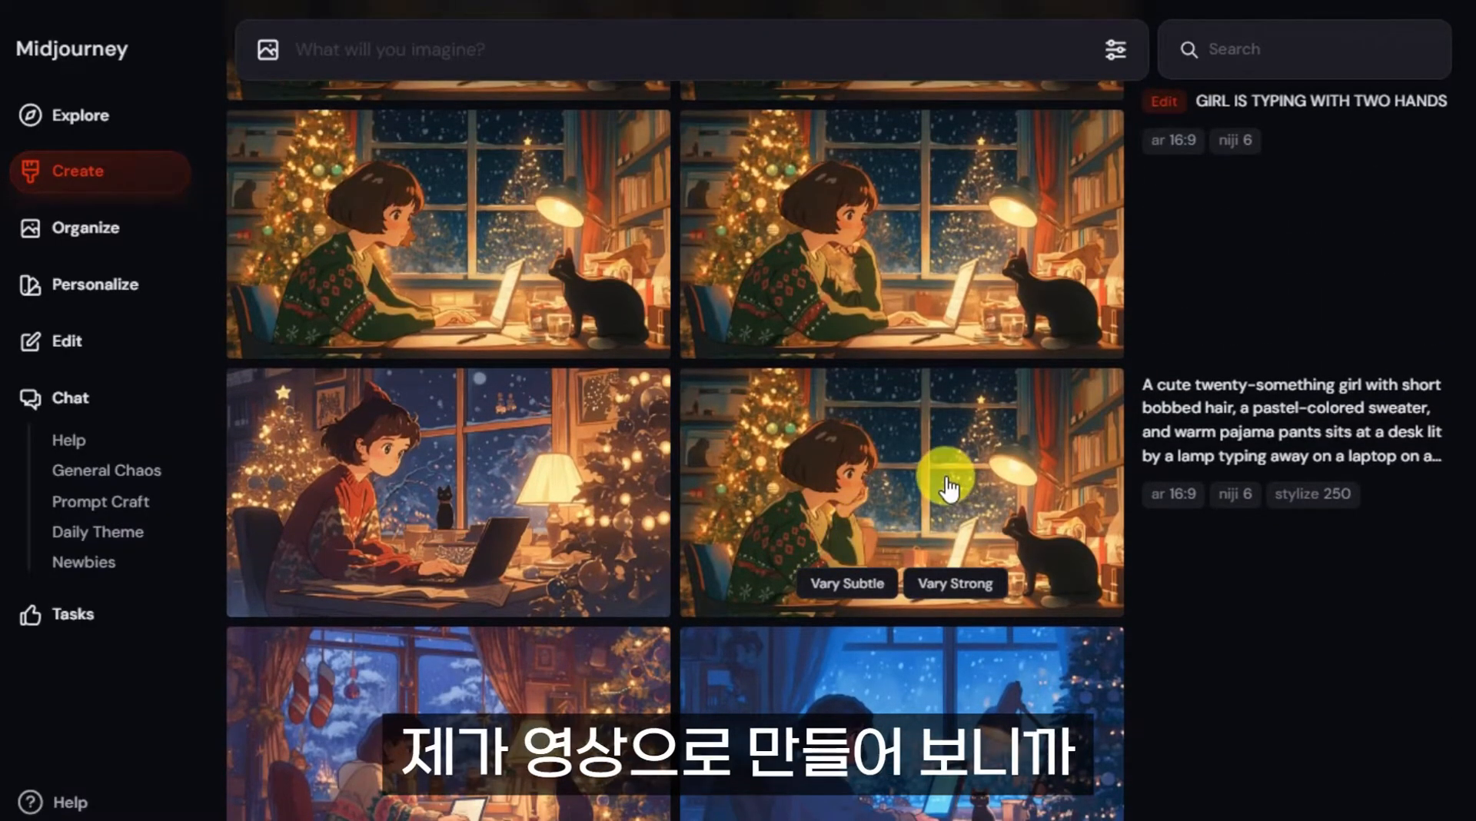
scroll(888, 672, down, 2)
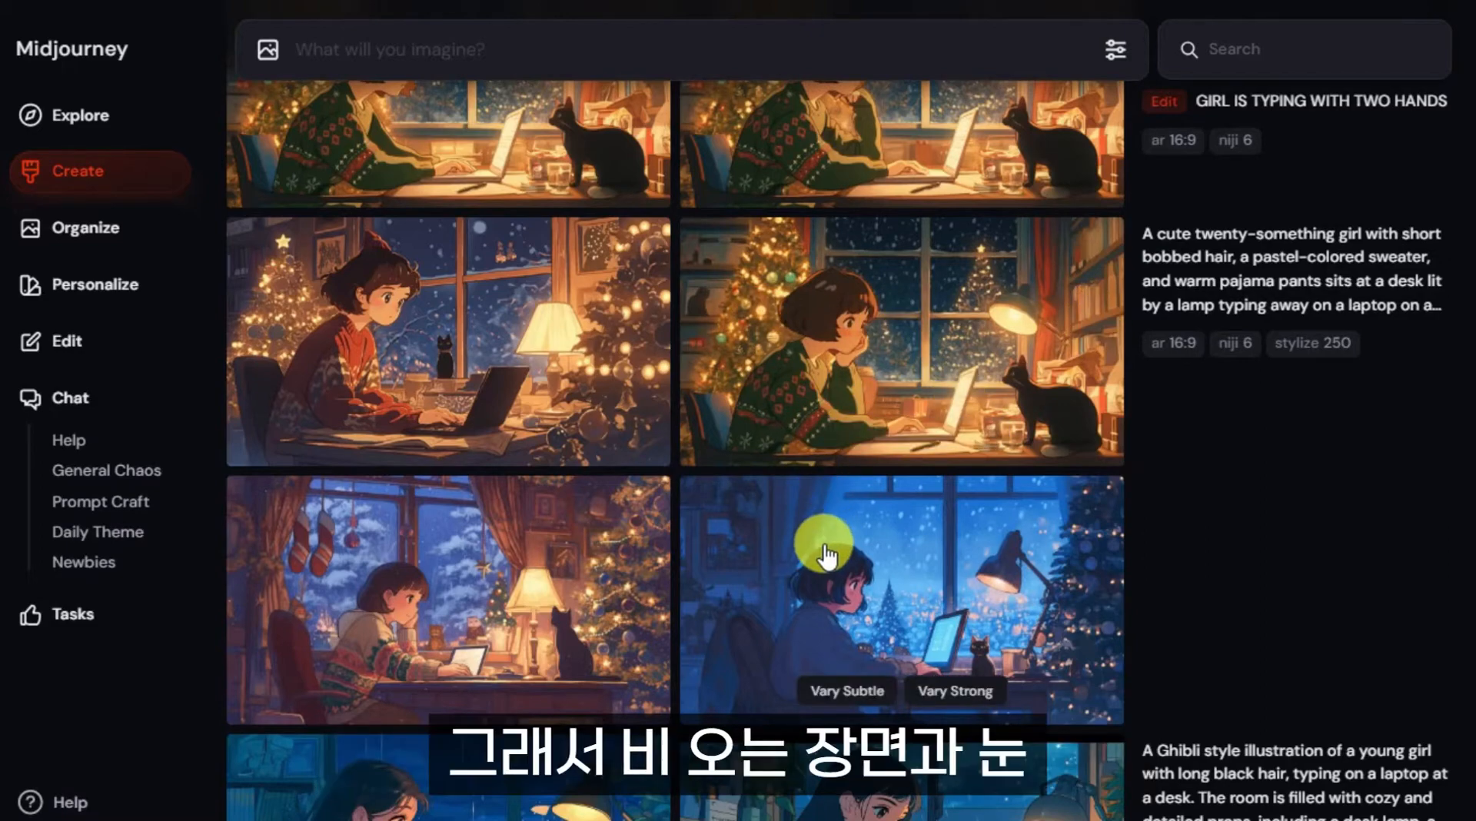
Review the newer generated images, from the blue-sky study scenes to the vintage Ghibli-style ones, along with their prompts.
scroll(827, 553, up, 2)
scroll(889, 494, up, 3)
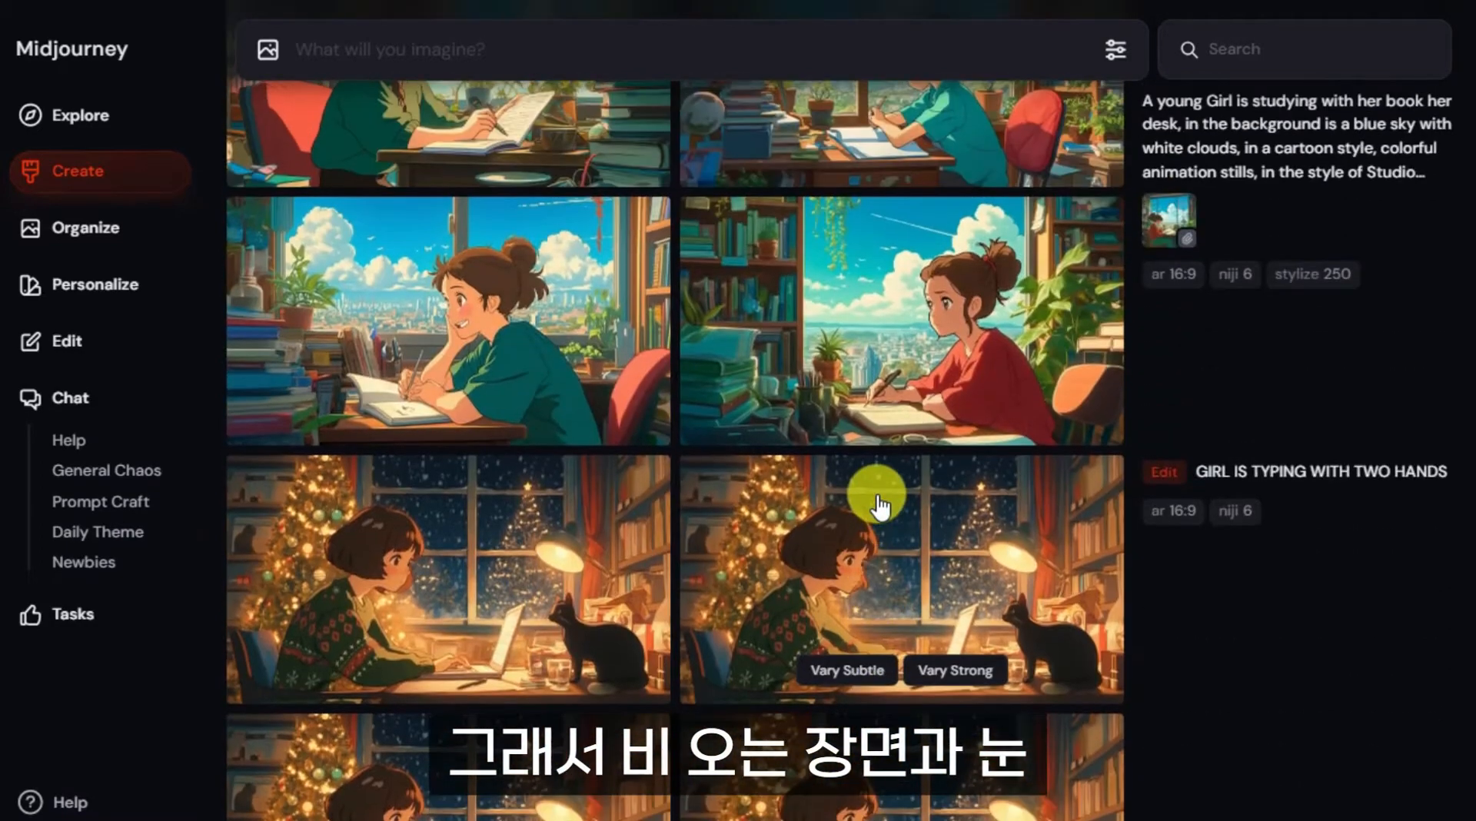
scroll(675, 624, up, 4)
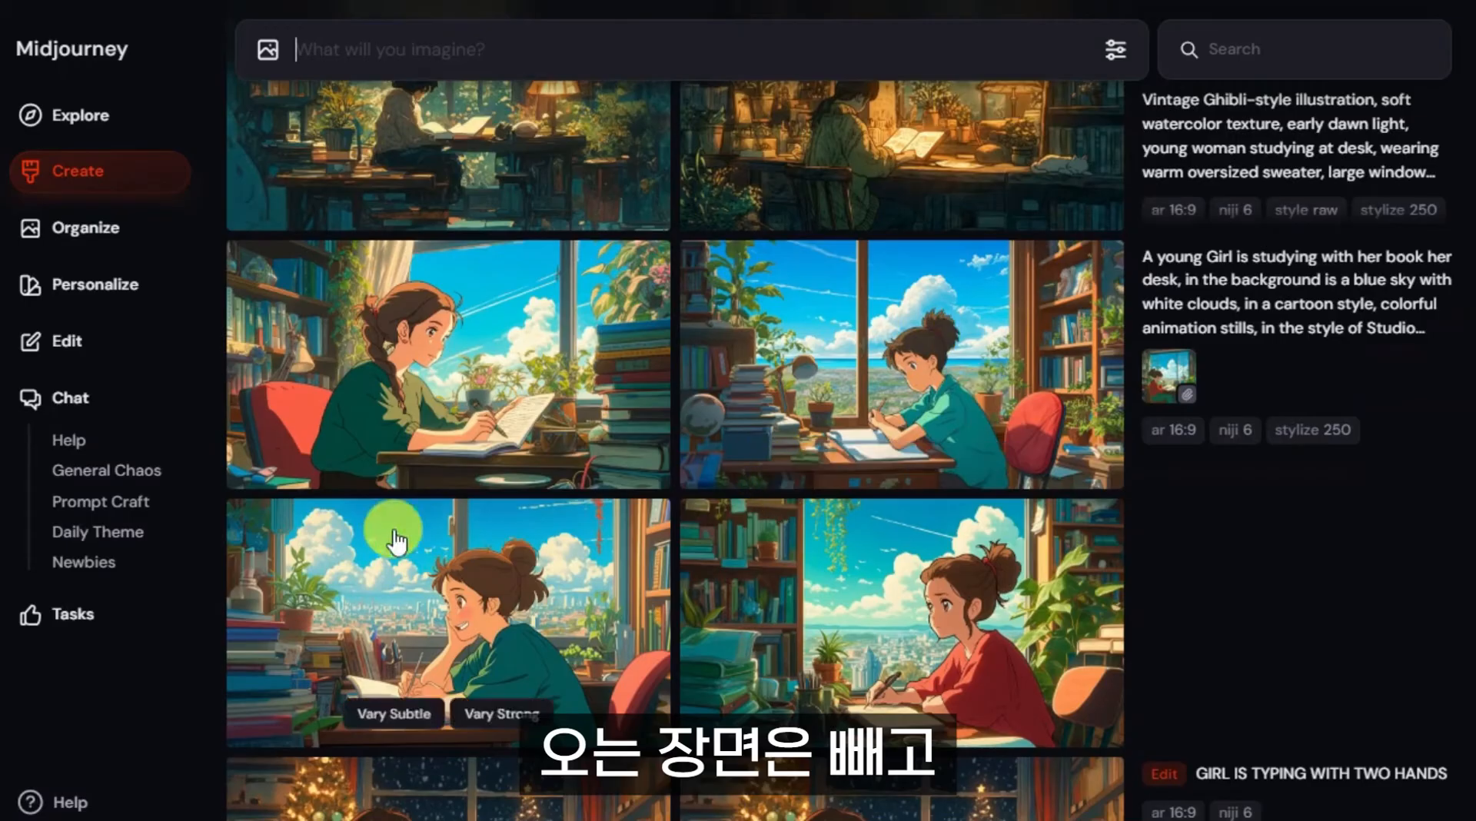
scroll(608, 522, up, 4)
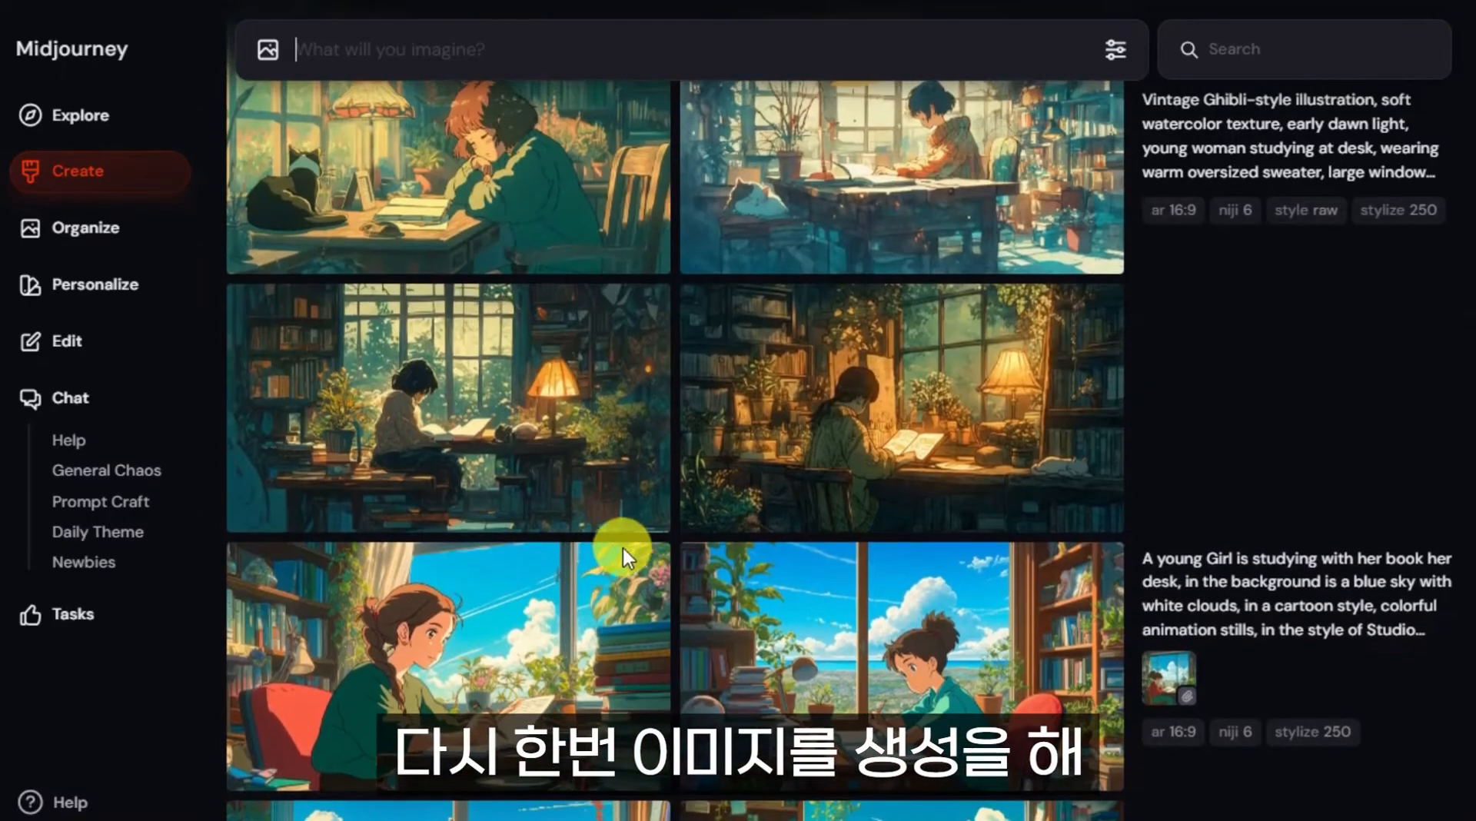
scroll(612, 544, up, 2)
scroll(644, 512, up, 2)
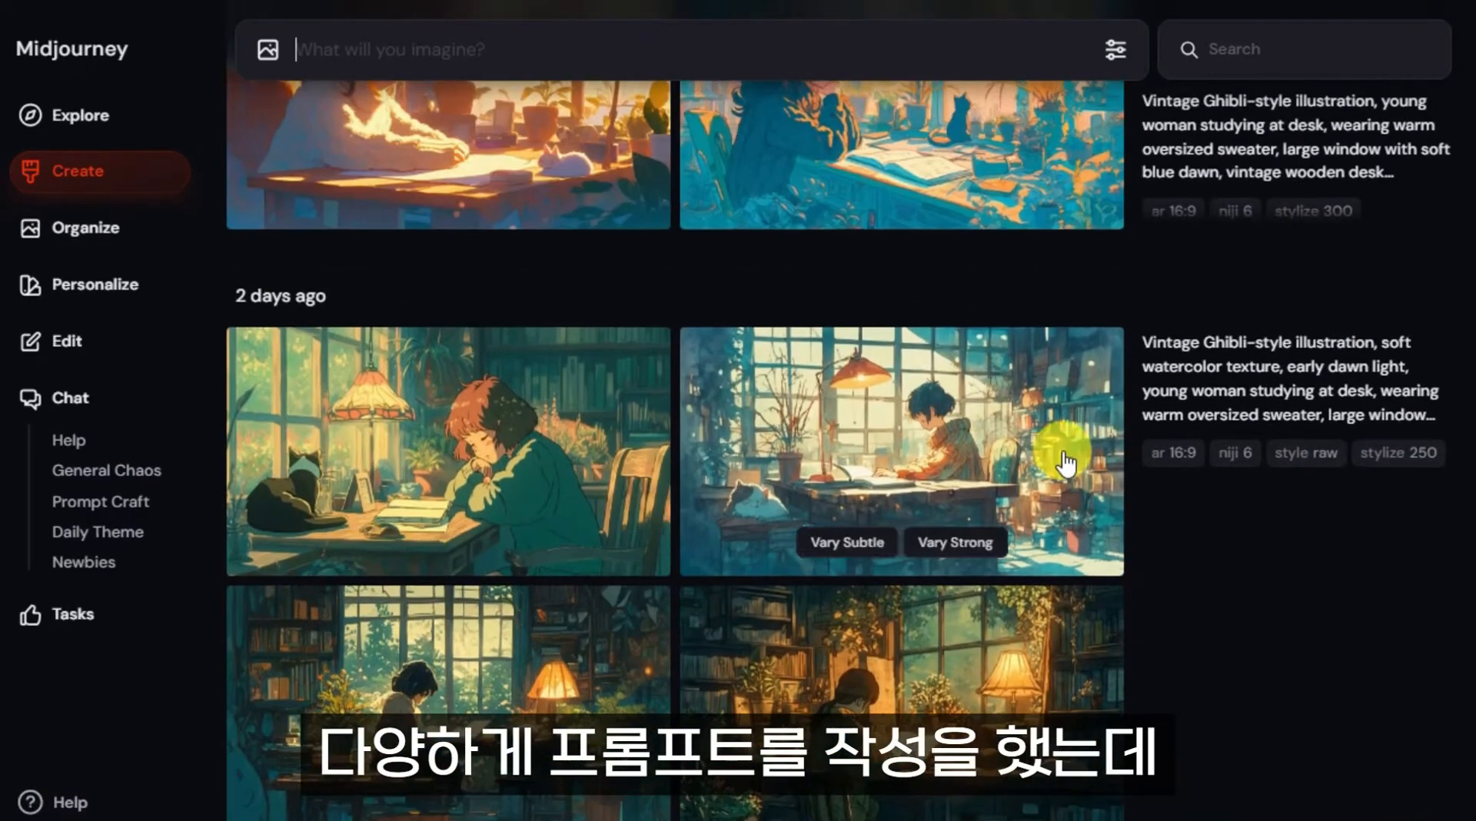
scroll(865, 563, up, 4)
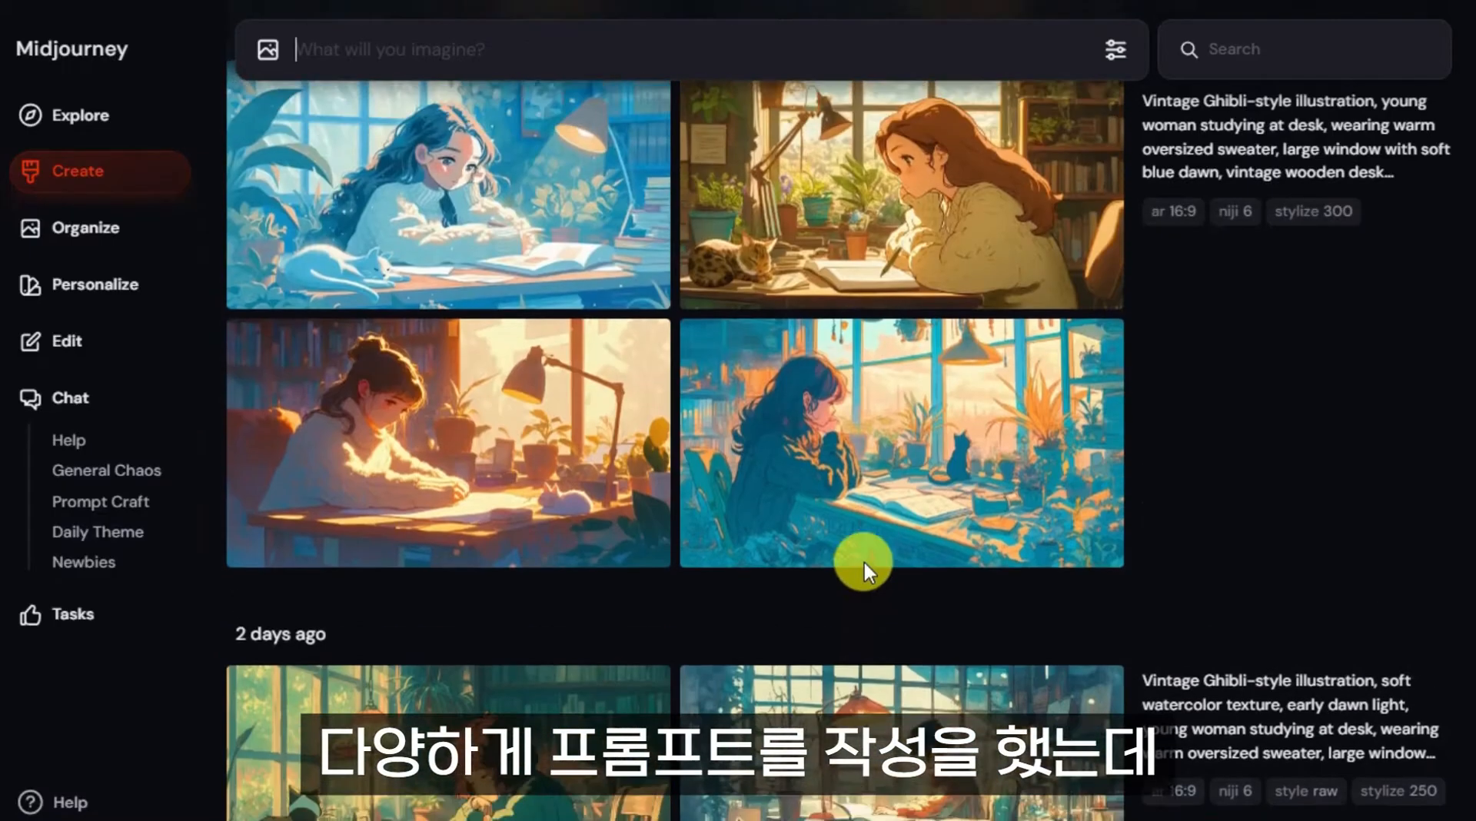
Open the generated night image of the ponytailed girl writing beside a sleeping black cat and copy its prompt.
scroll(864, 560, up, 10)
scroll(692, 600, down, 2)
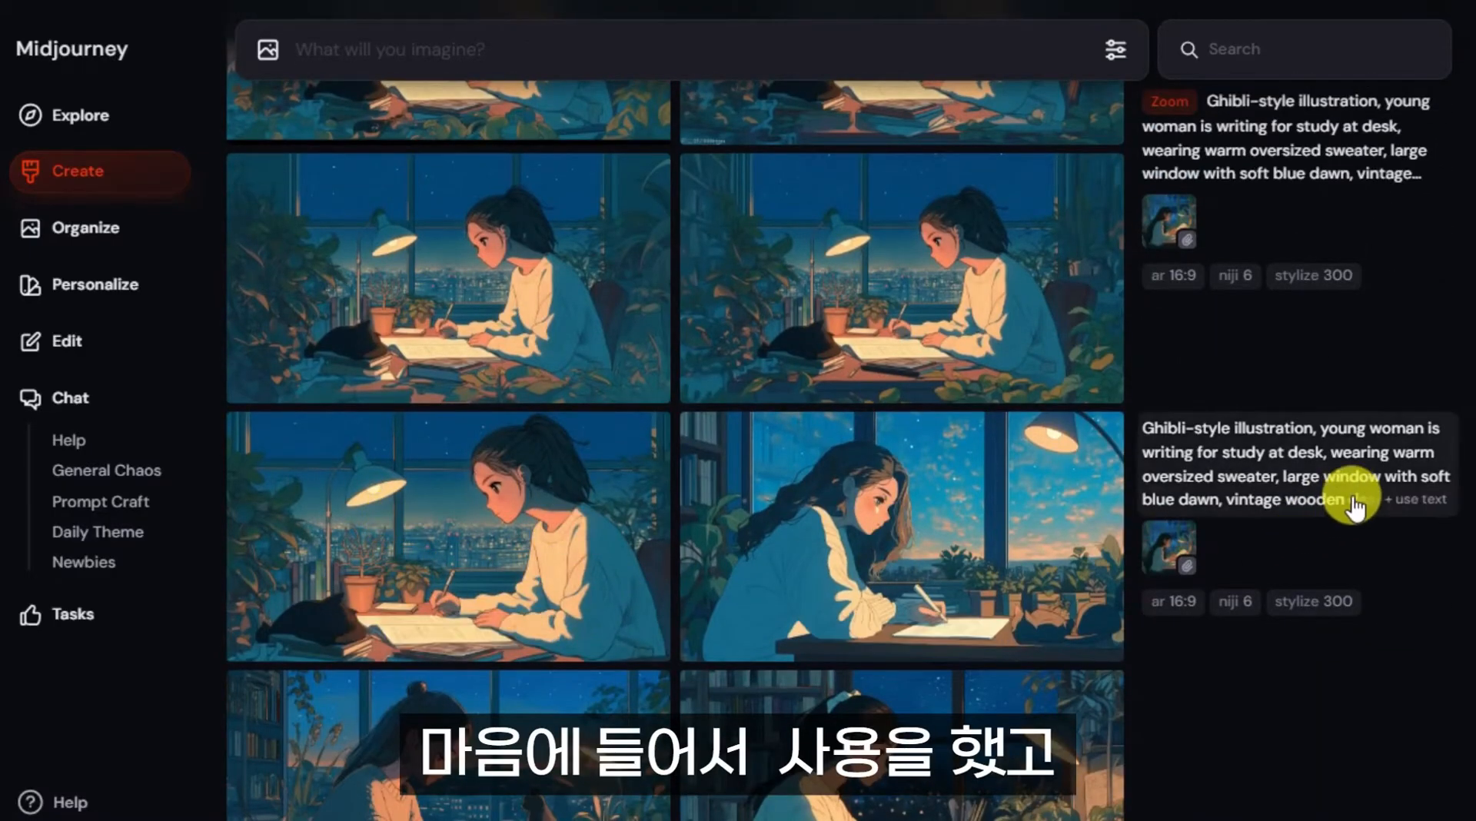
click(482, 463)
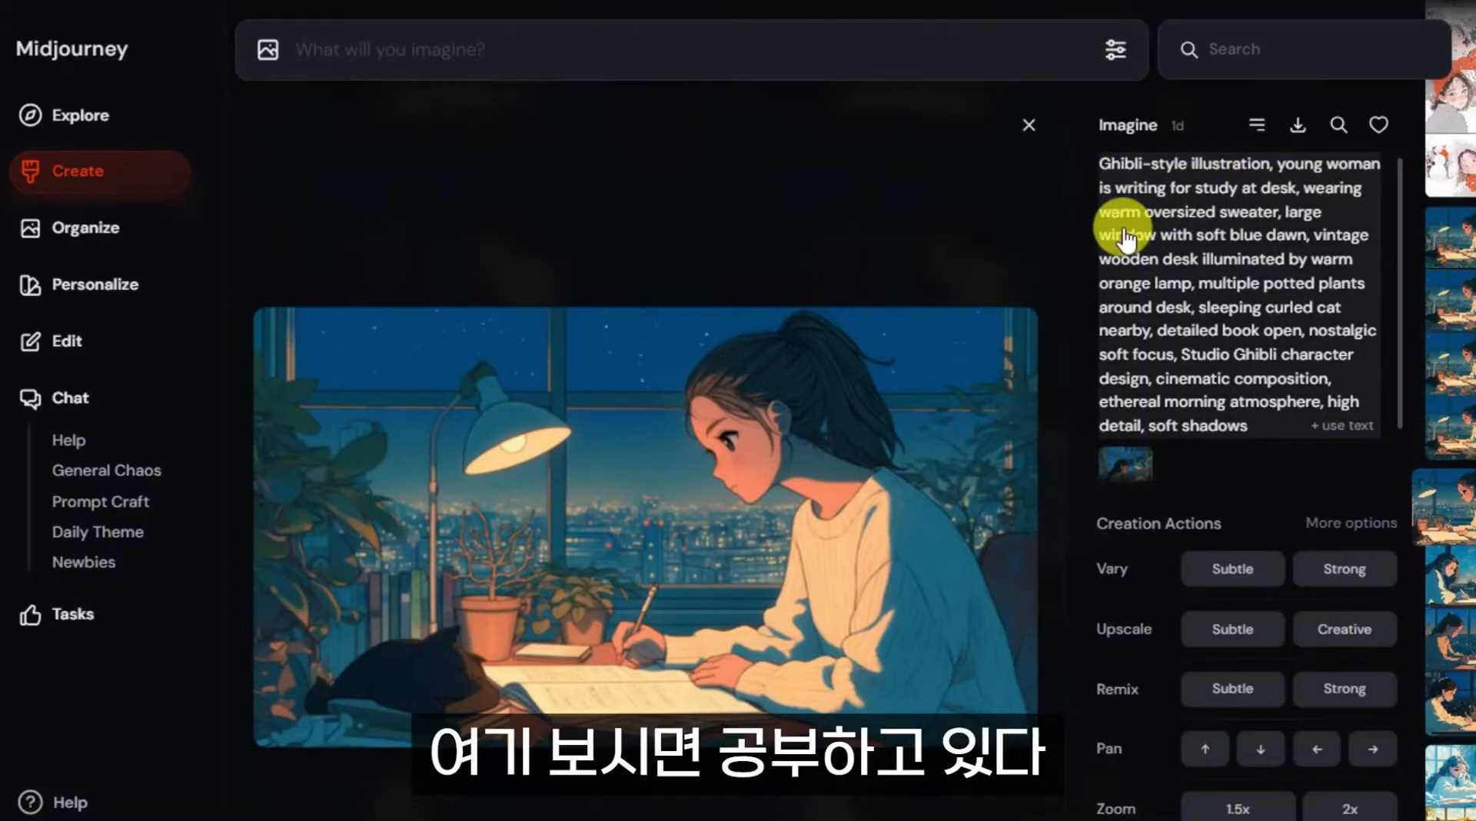
click(1150, 260)
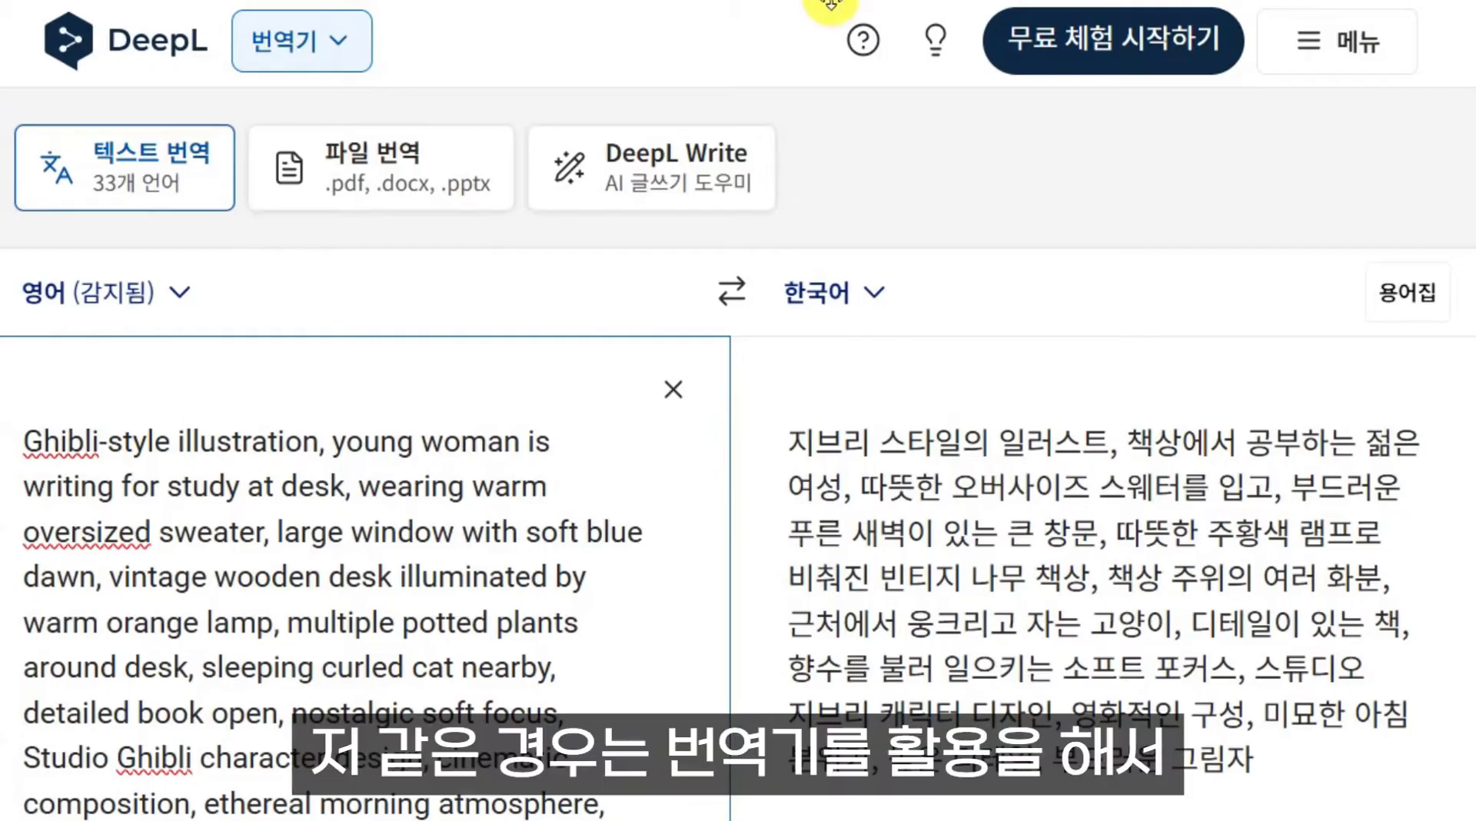
In DeepL, swap the translation direction so the Korean version of the prompt is translated into English.
scroll(830, 5, down, 1)
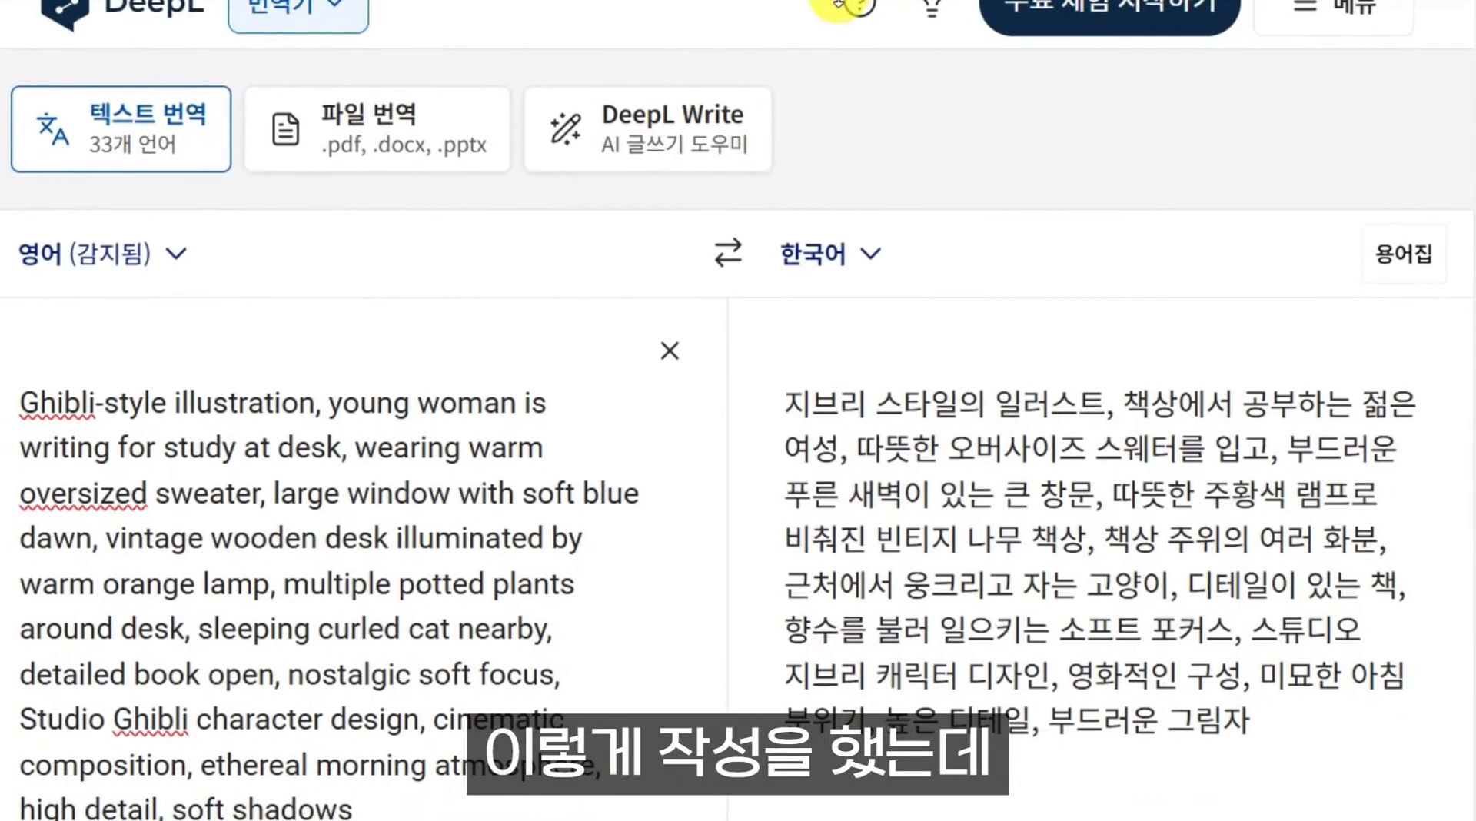
double_click(802, 425)
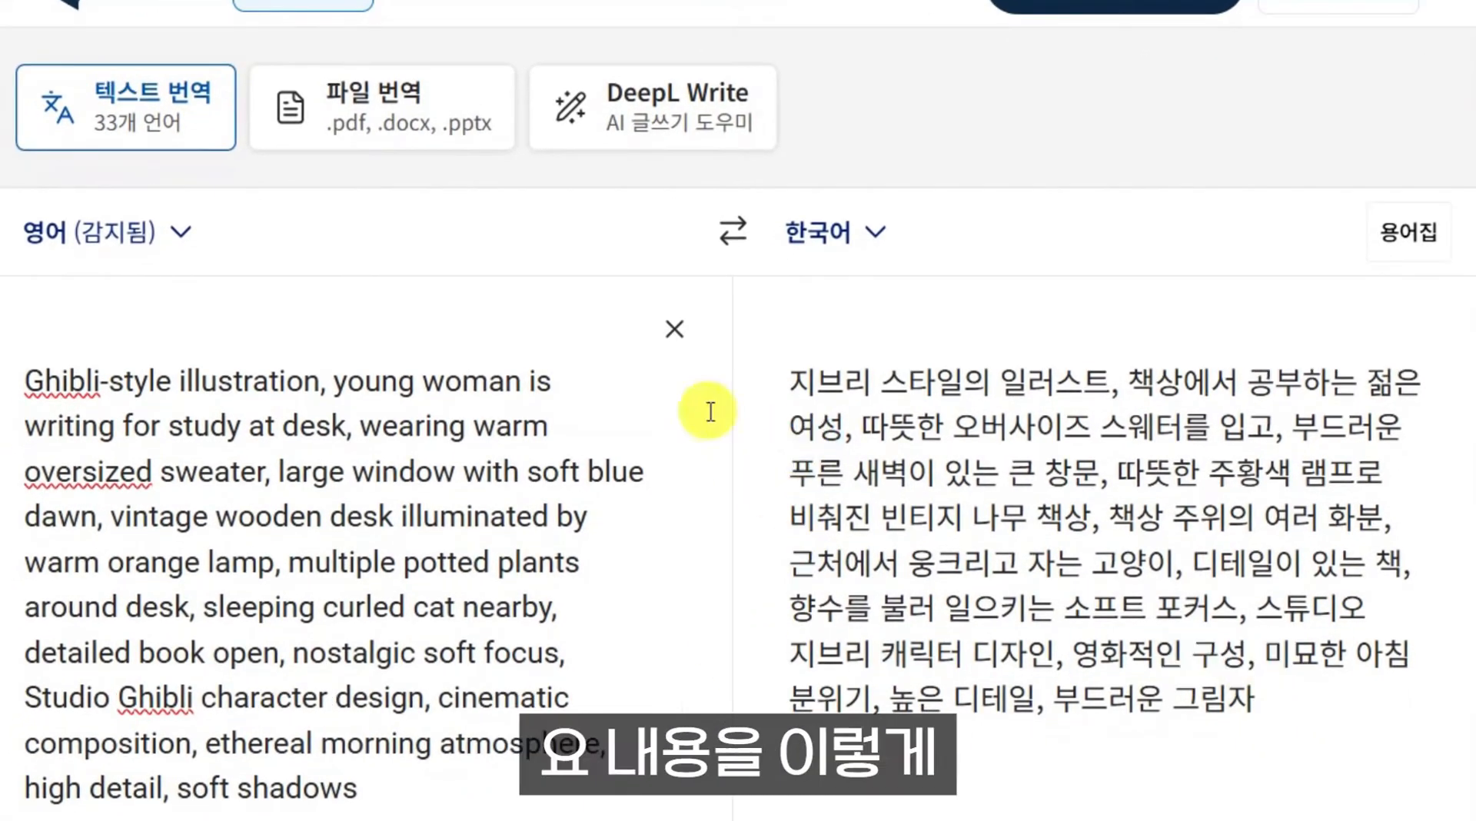
click(734, 232)
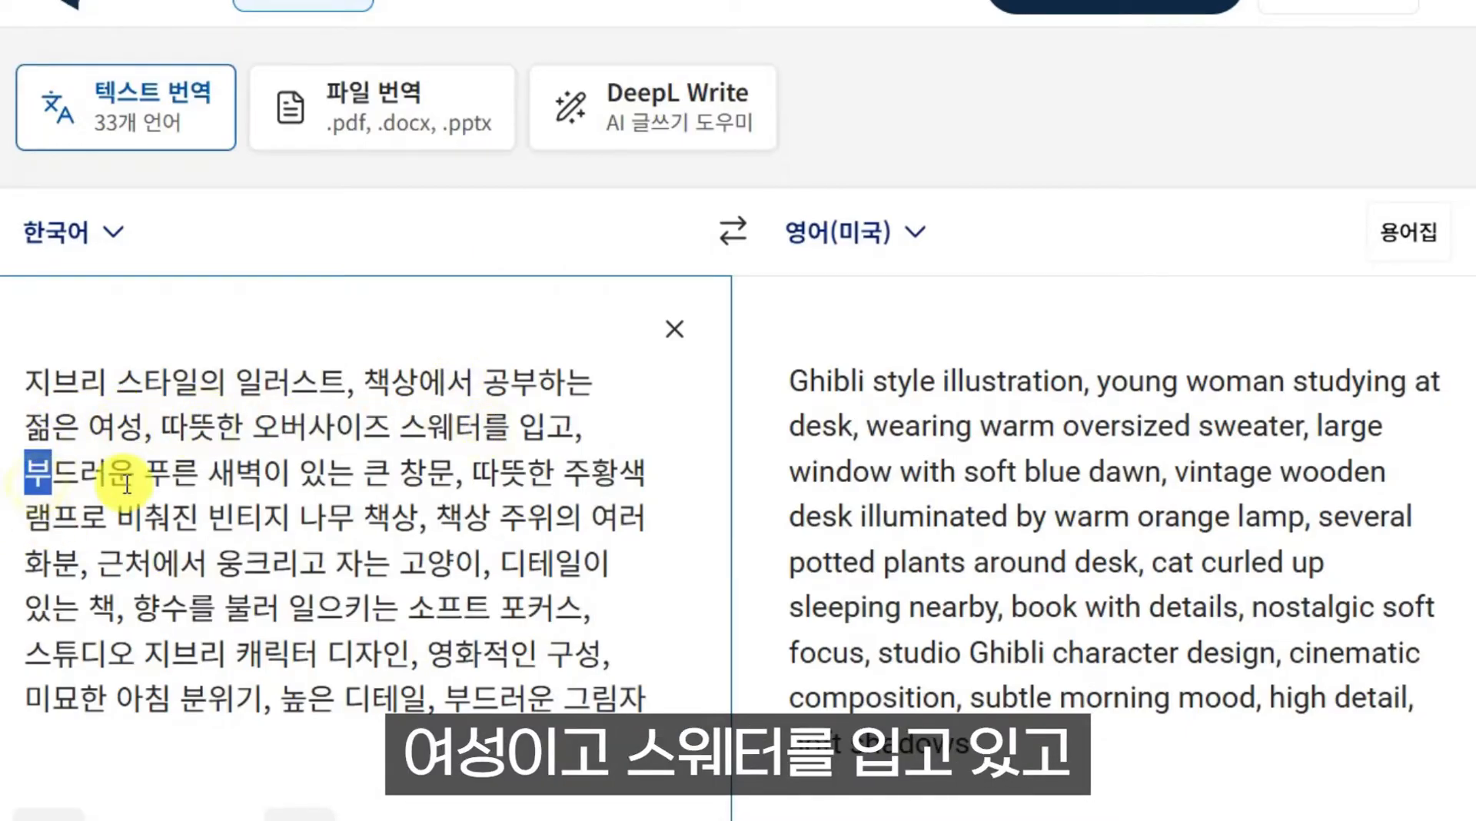
Read through the Korean prompt, examining the wording for the desk, sleeping cat, props, soft focus, Ghibli character design and atmosphere.
click(263, 471)
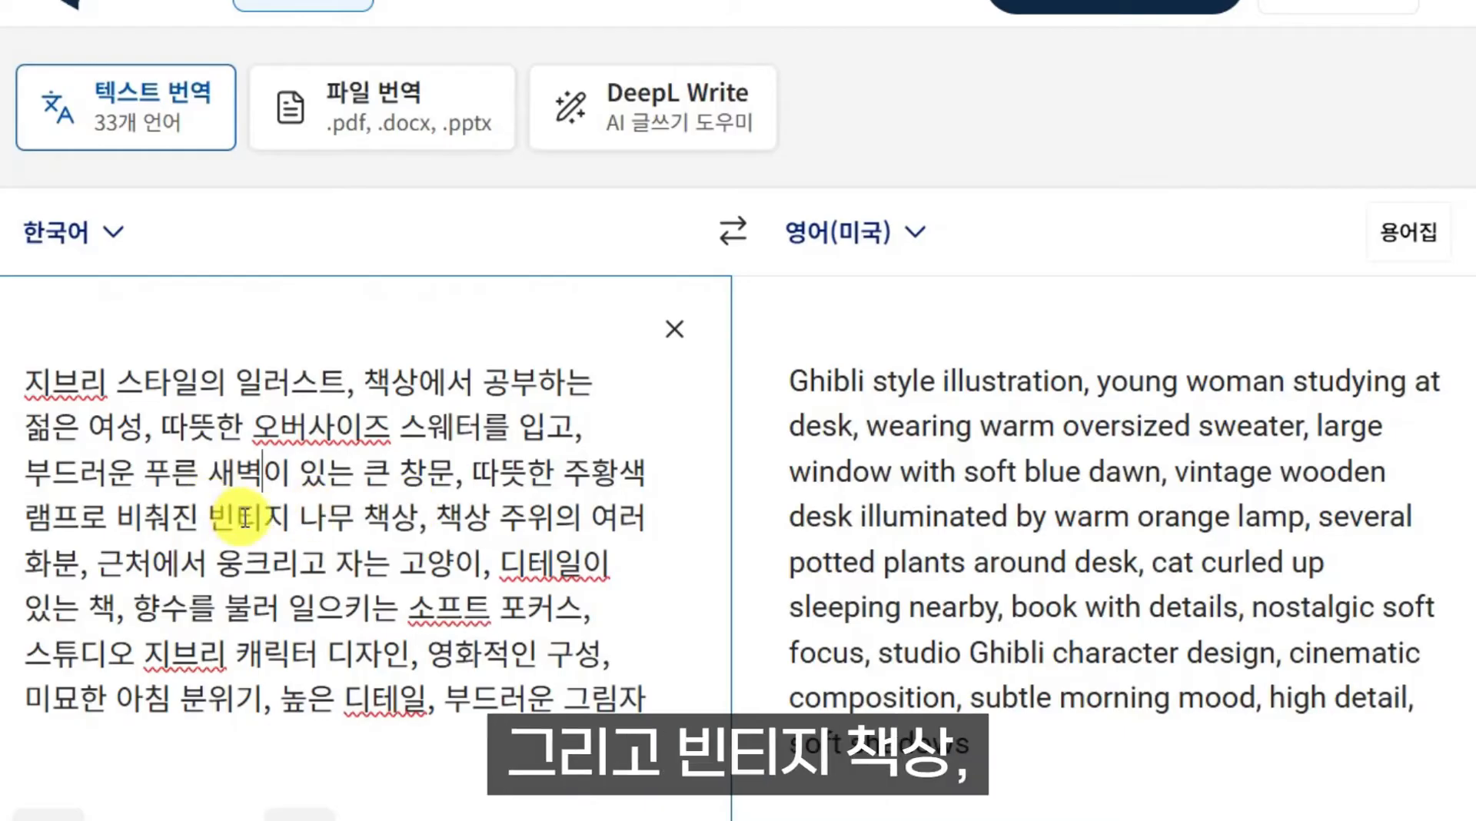
drag(245, 517, 428, 515)
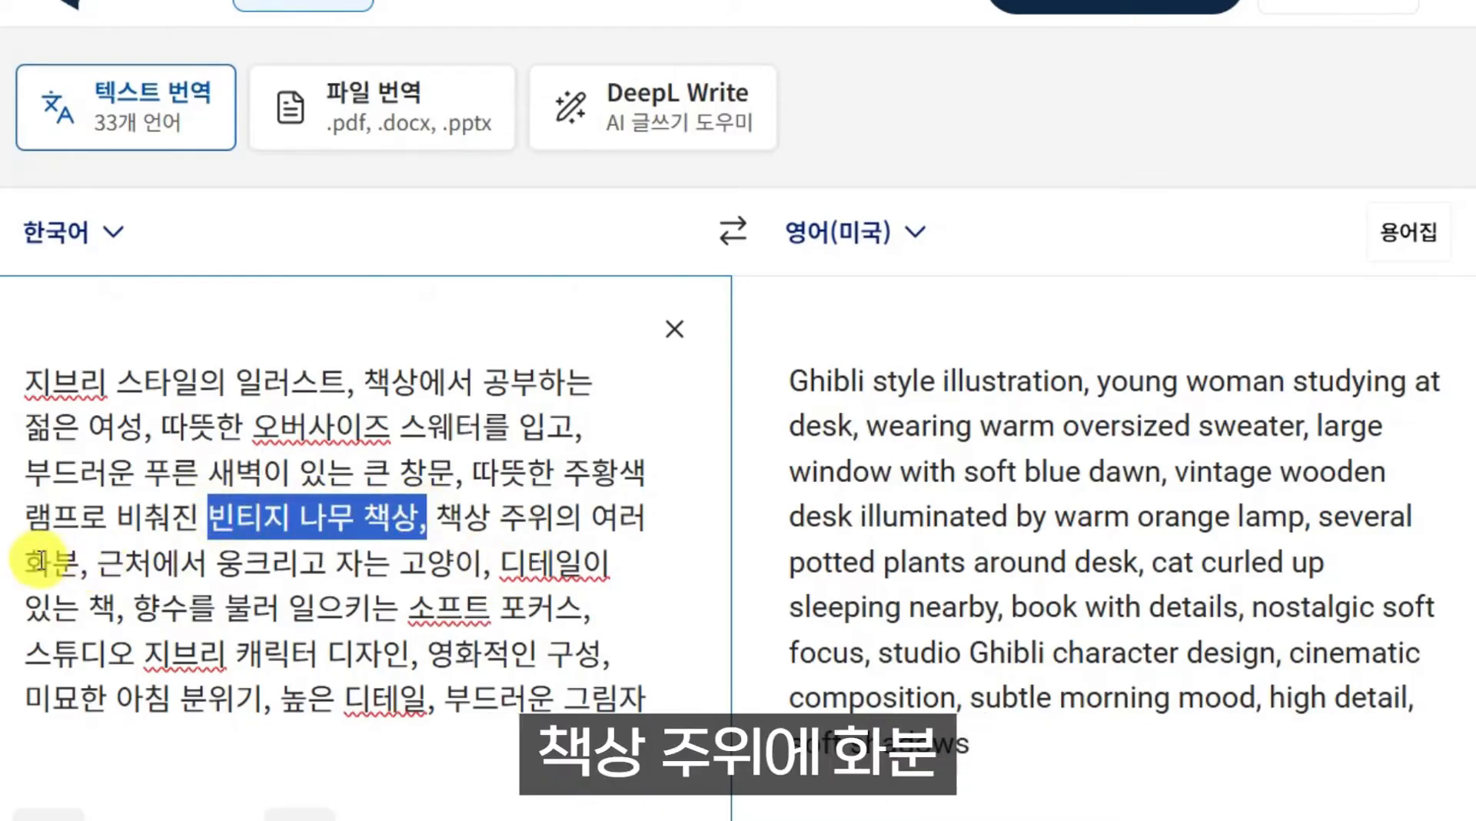
click(179, 564)
drag(124, 564, 482, 565)
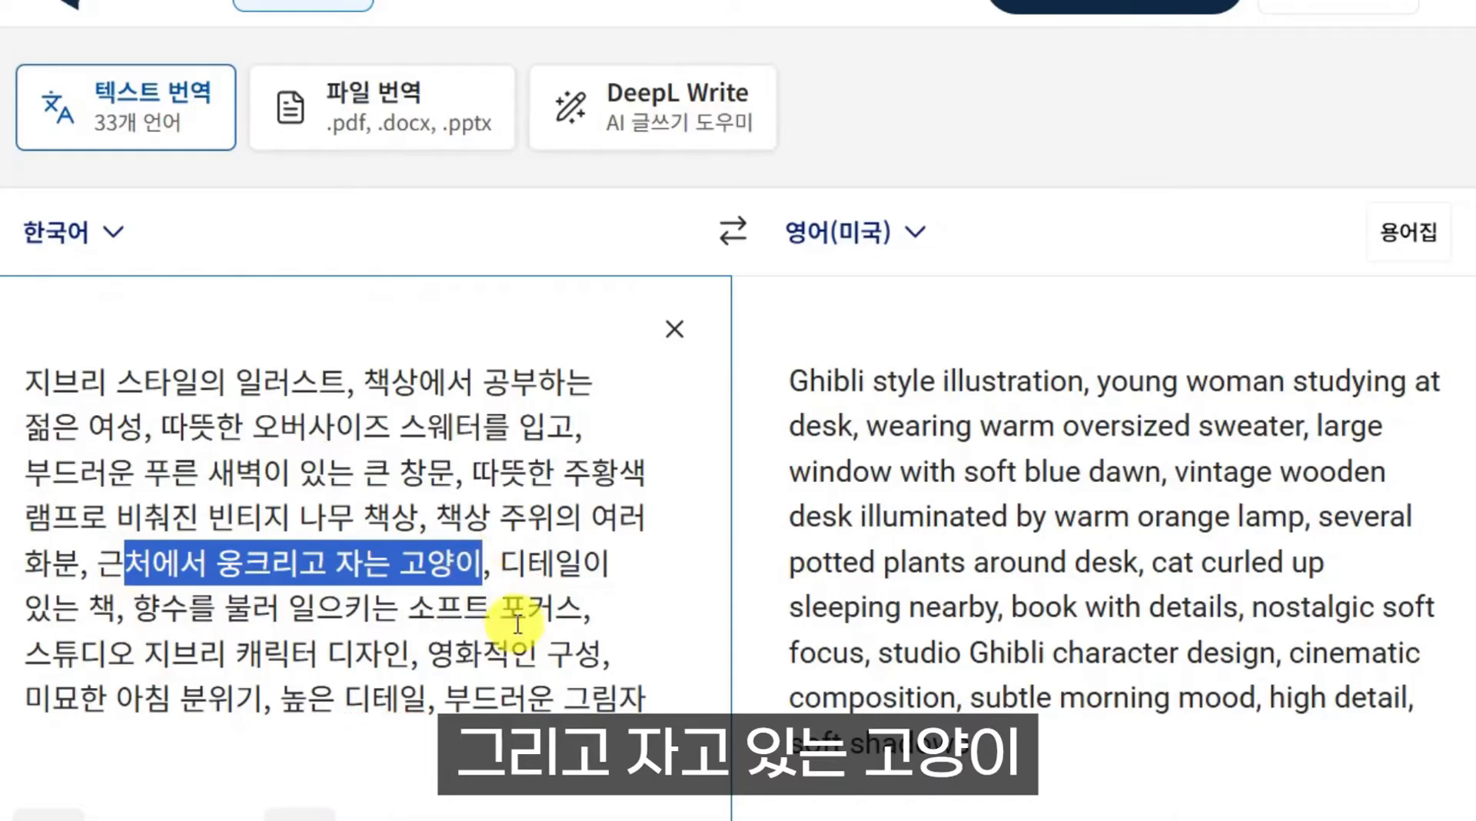
click(537, 561)
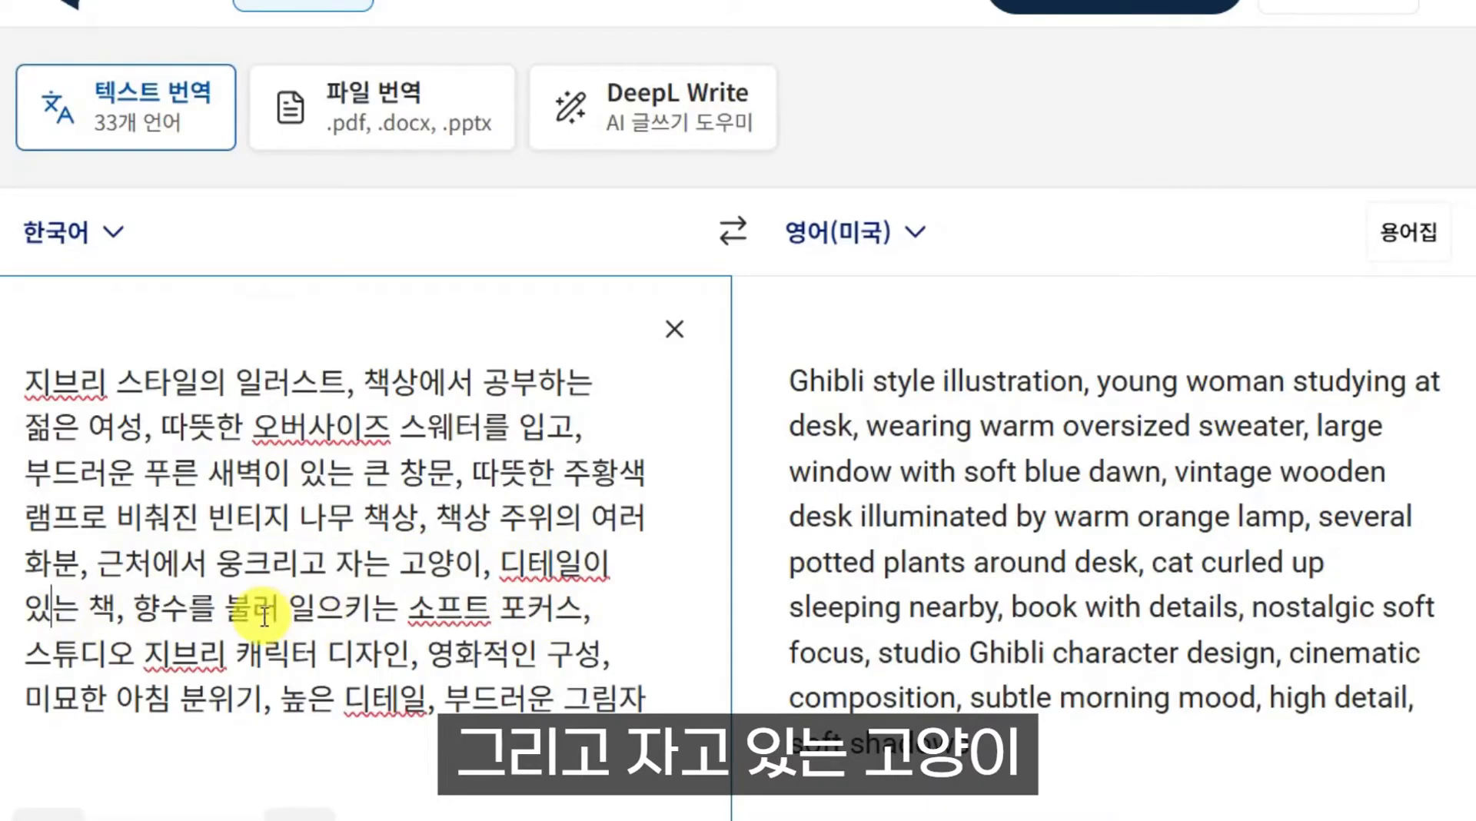
drag(500, 566, 375, 661)
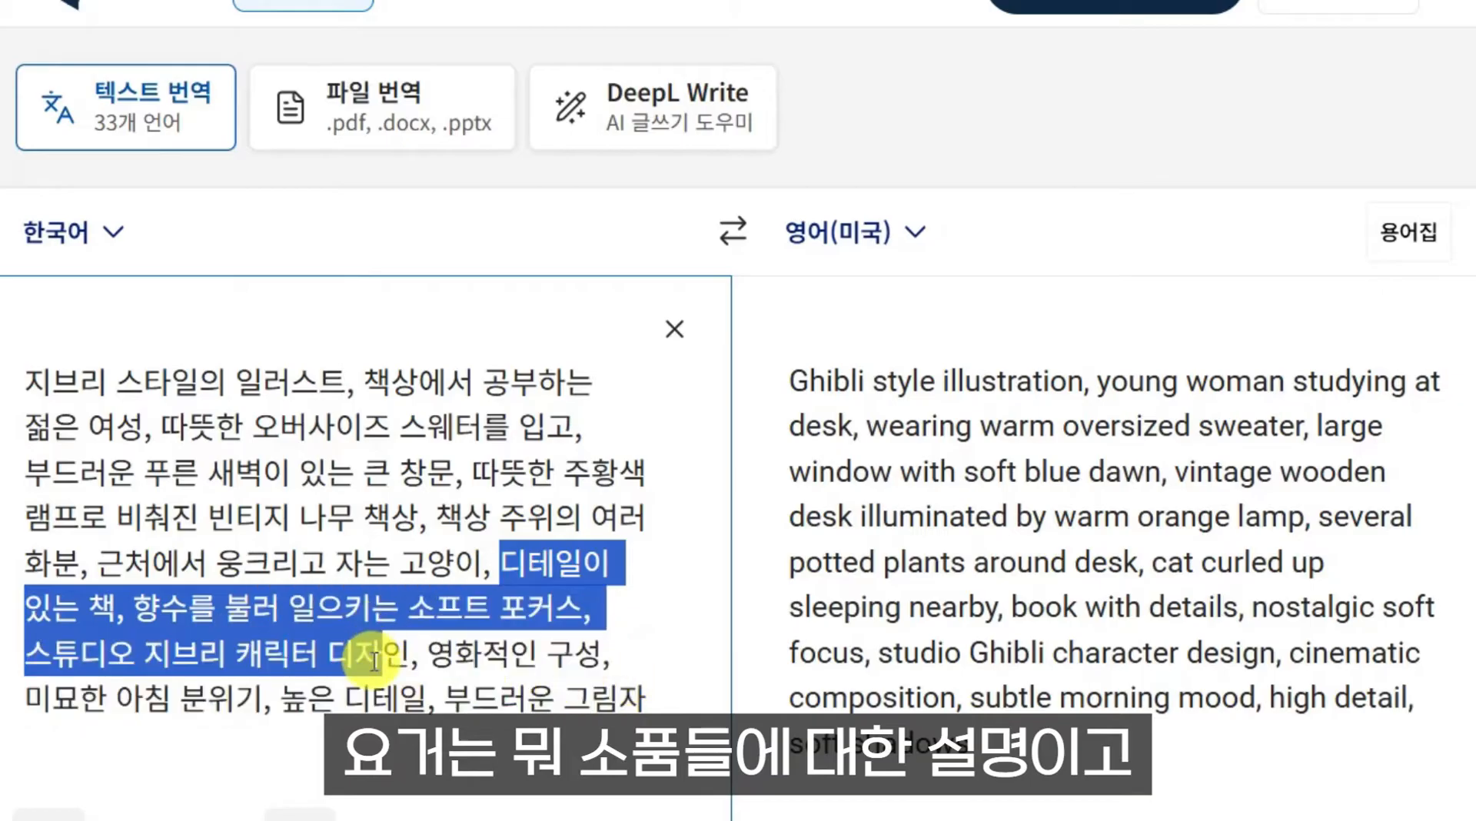
click(519, 665)
click(155, 747)
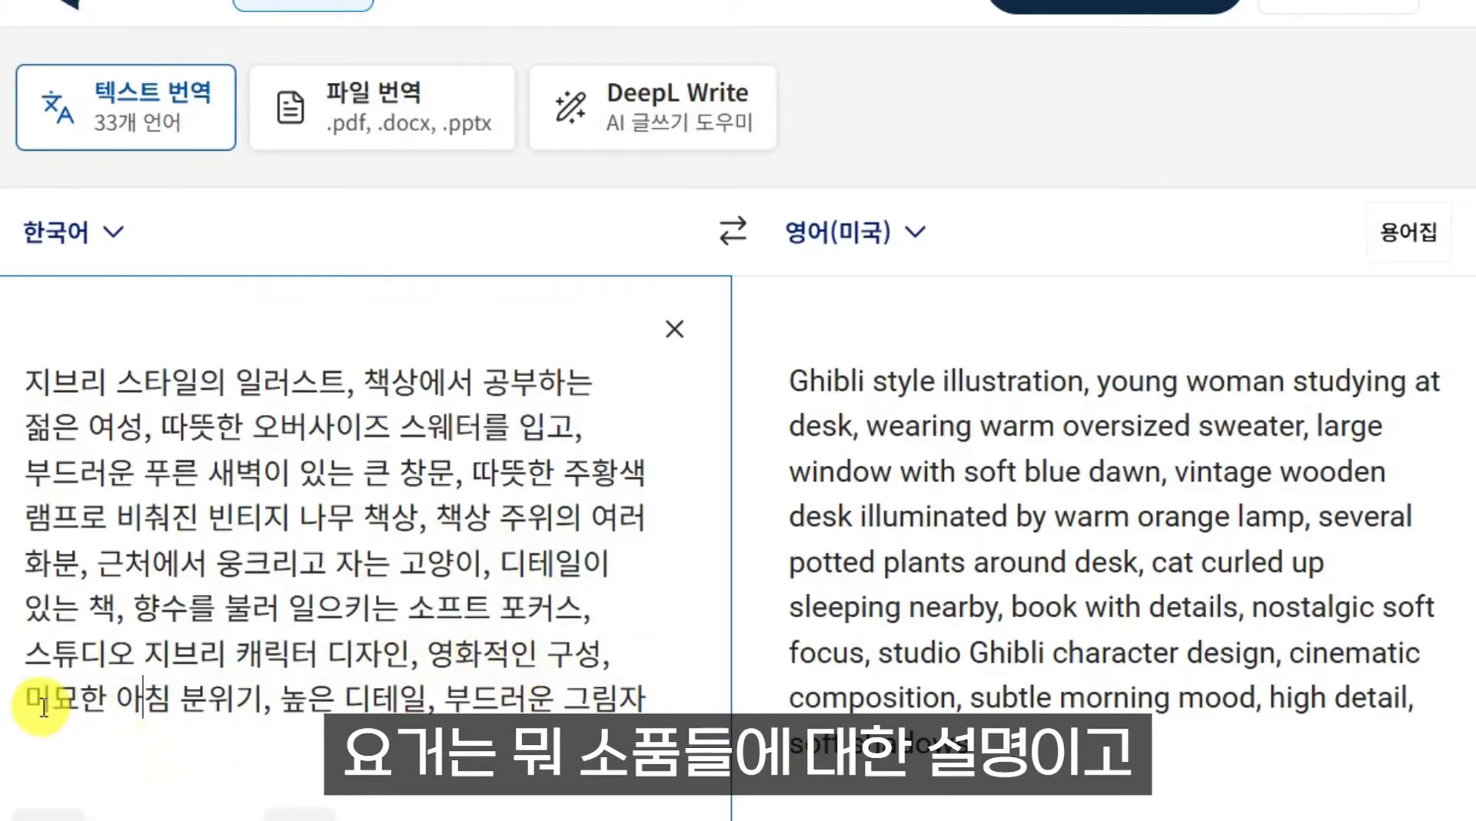
drag(409, 608, 665, 702)
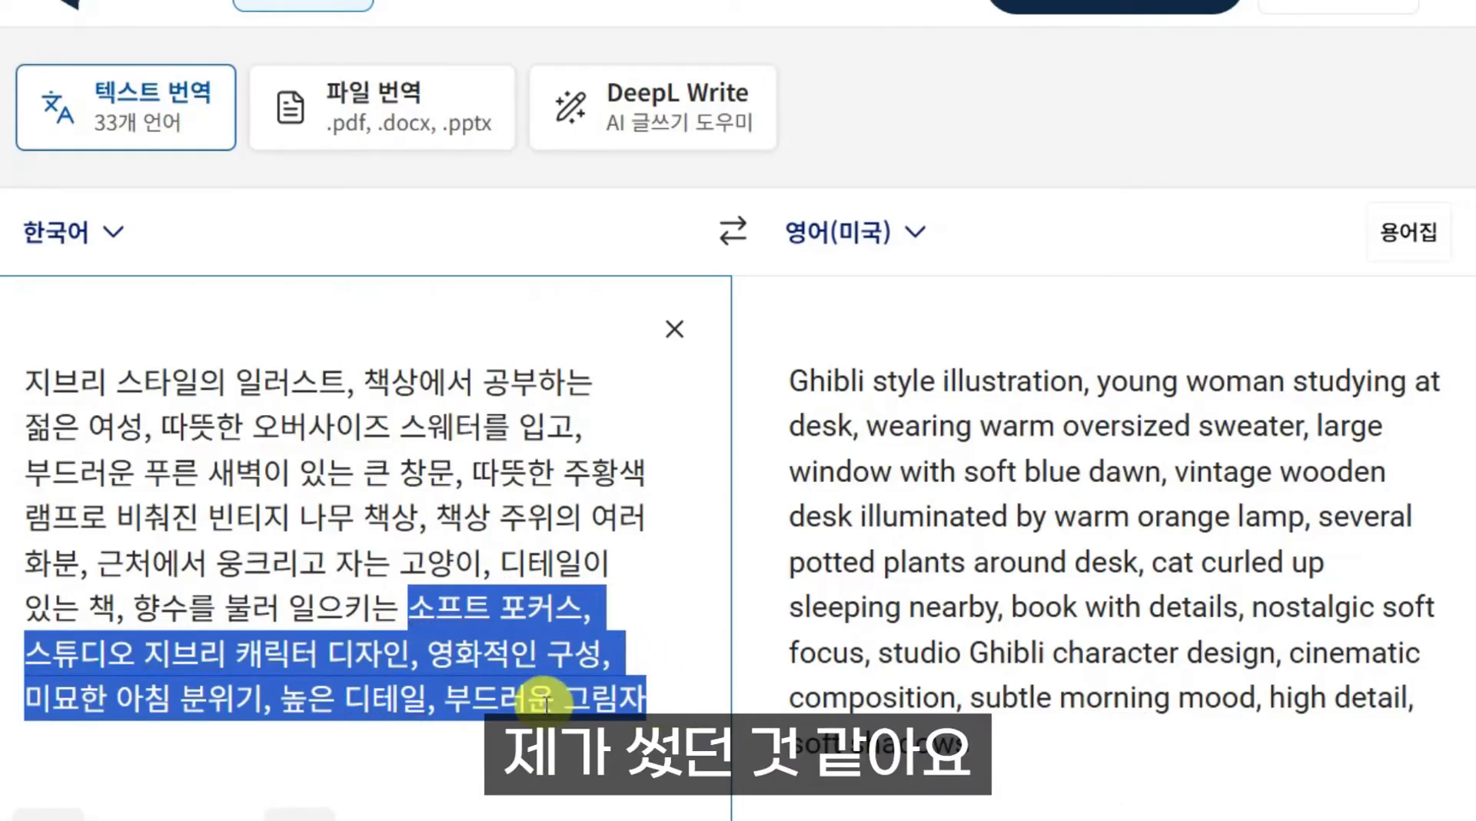
click(443, 698)
Copy the full English translation of the Korean prompt.
drag(26, 376, 640, 713)
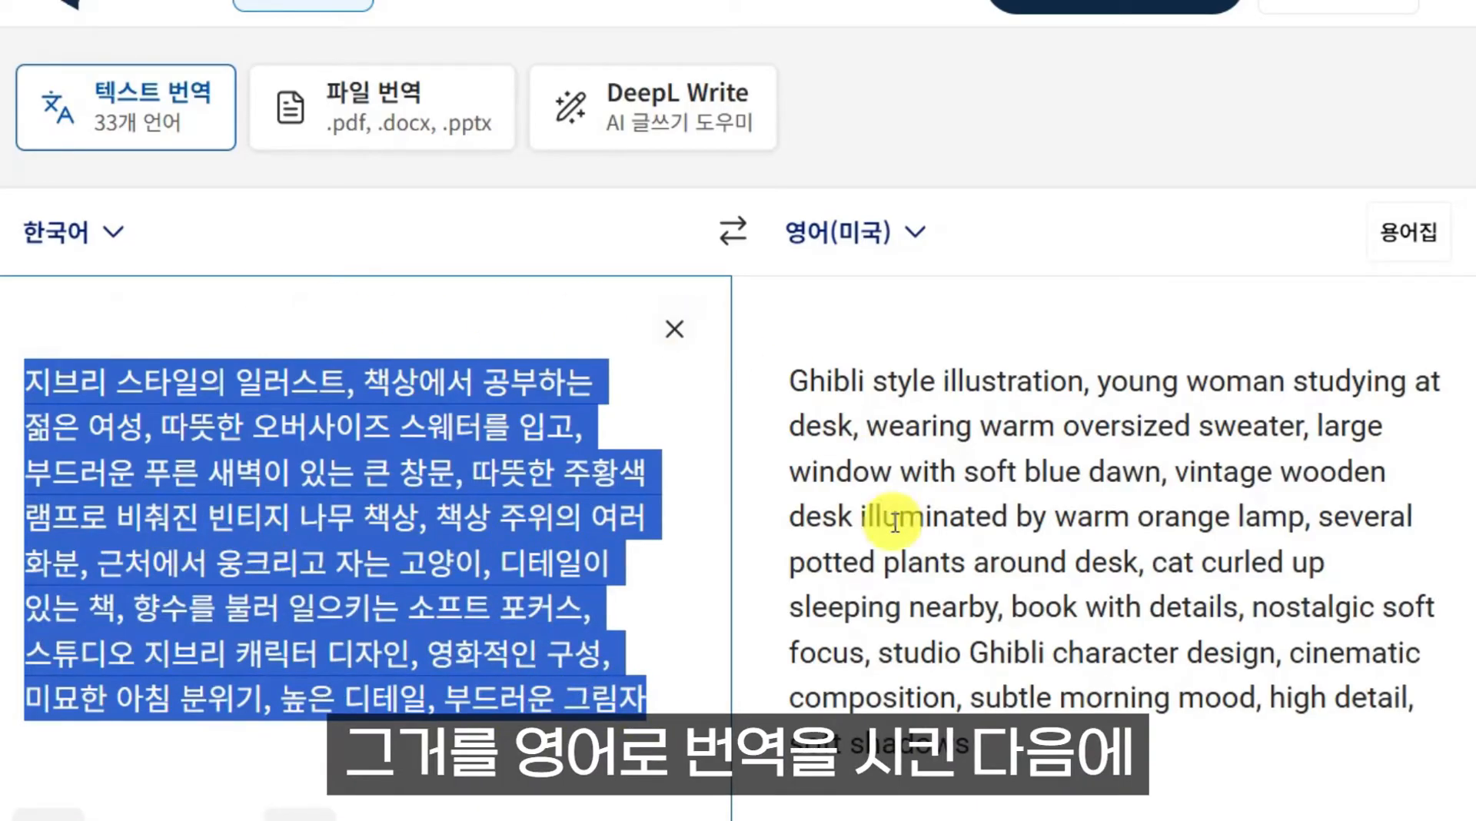
click(903, 570)
drag(1061, 723, 752, 372)
right_click(886, 394)
click(949, 531)
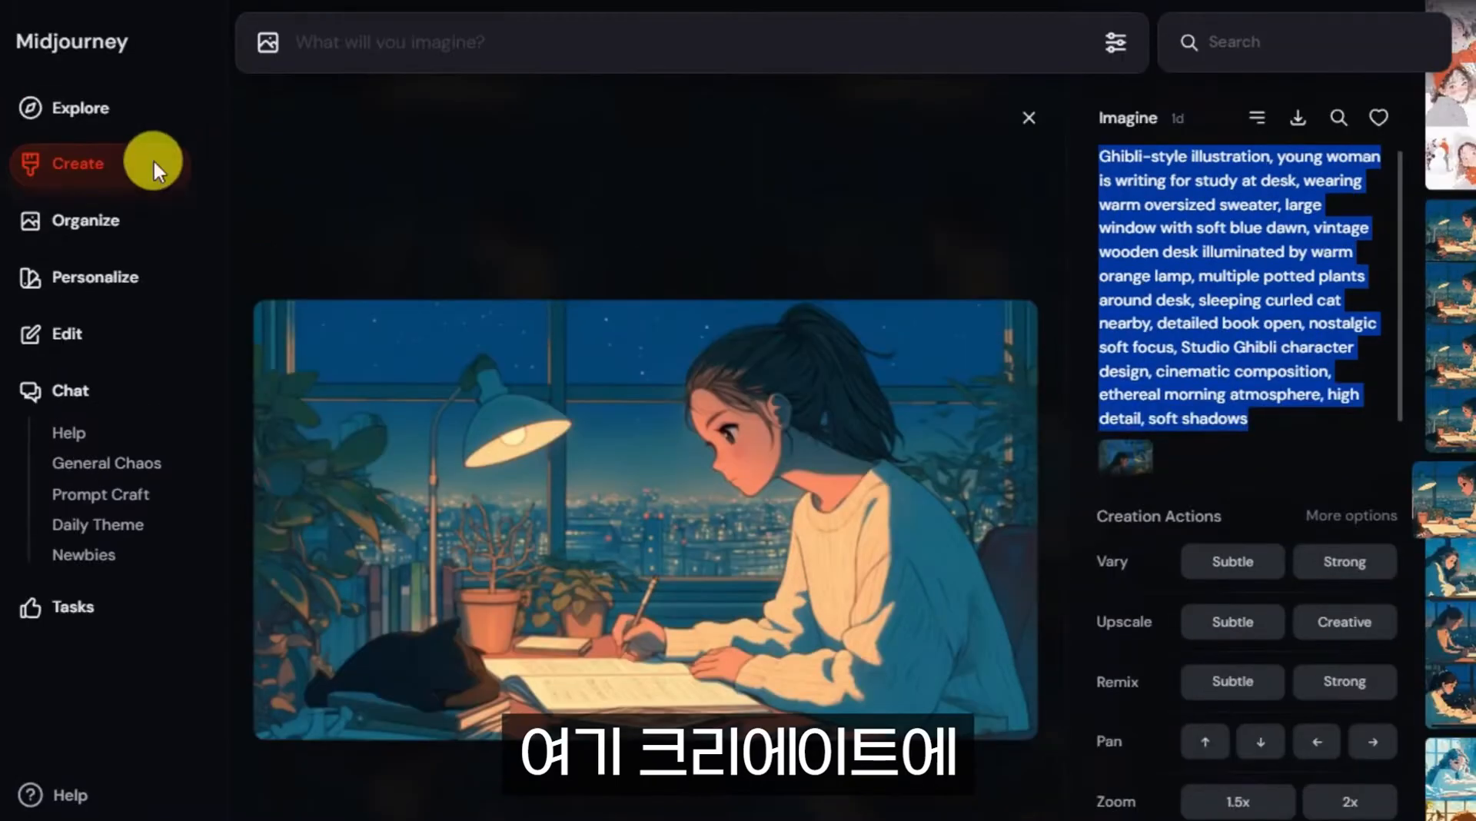
Switch to Midjourney, paste the translated English prompt into the image prompt field, and clear it again.
click(317, 31)
right_click(335, 36)
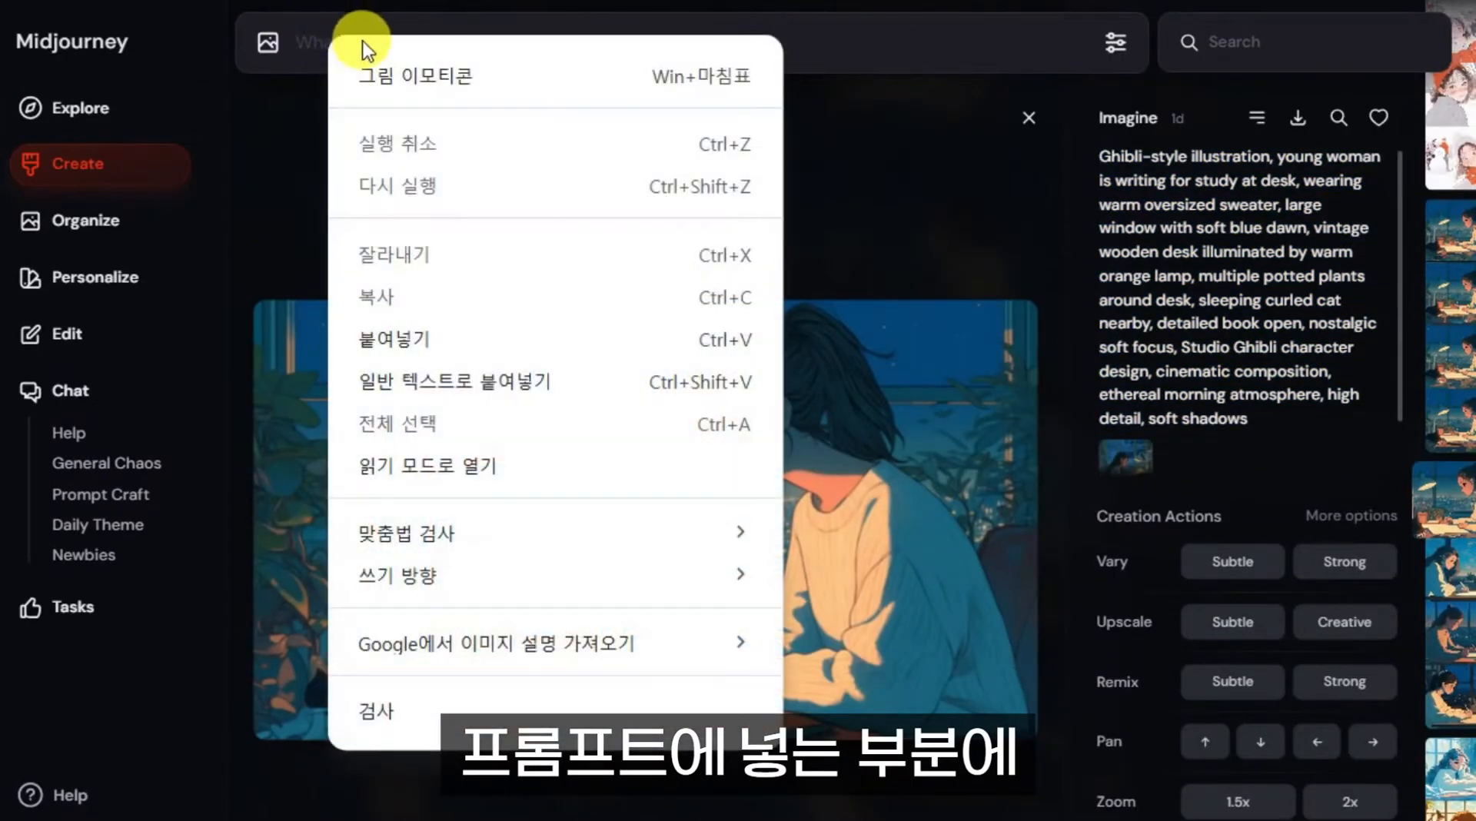
click(418, 333)
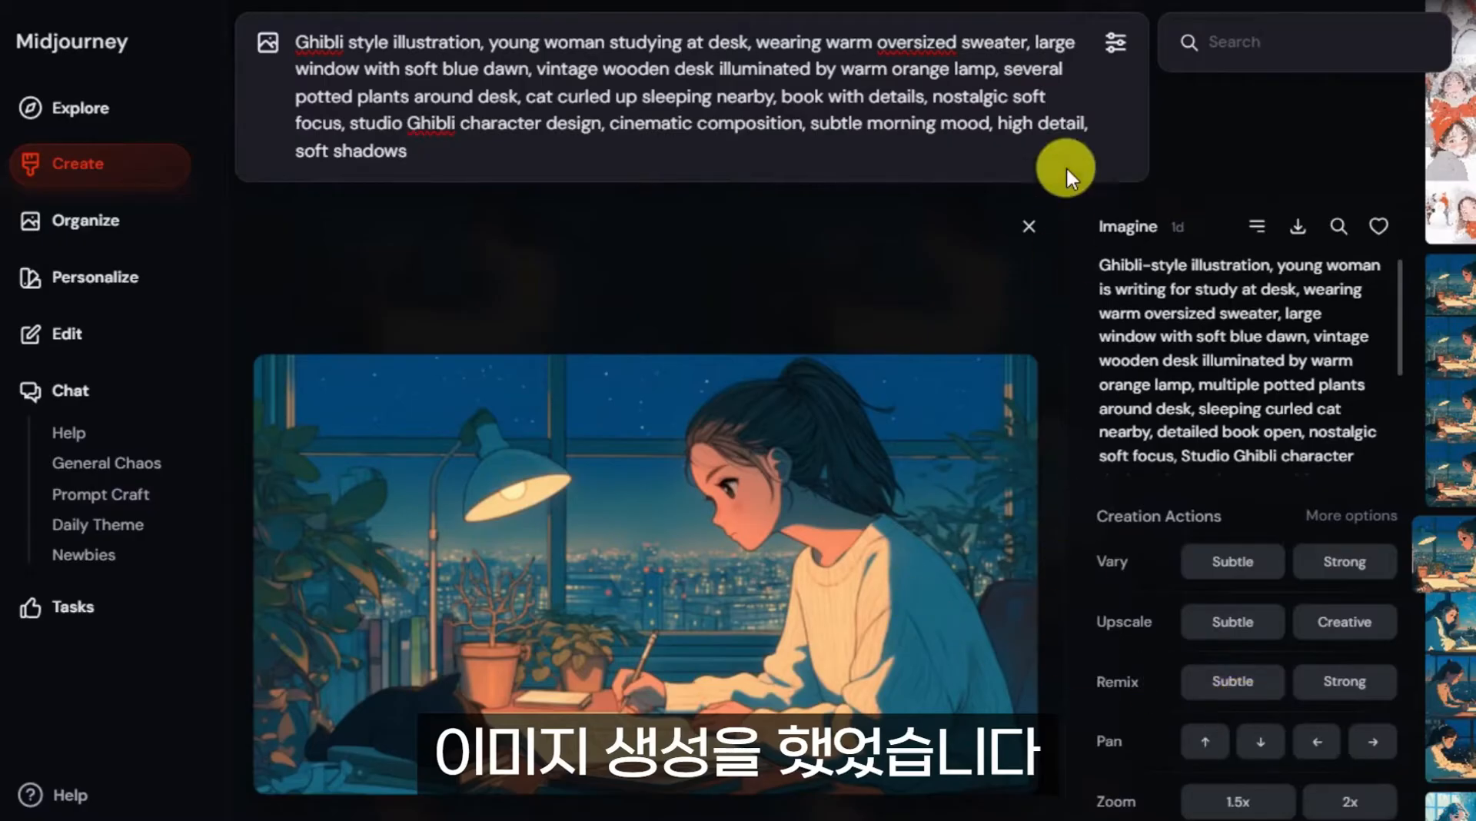
key(ctrl+a)
key(BackSpace)
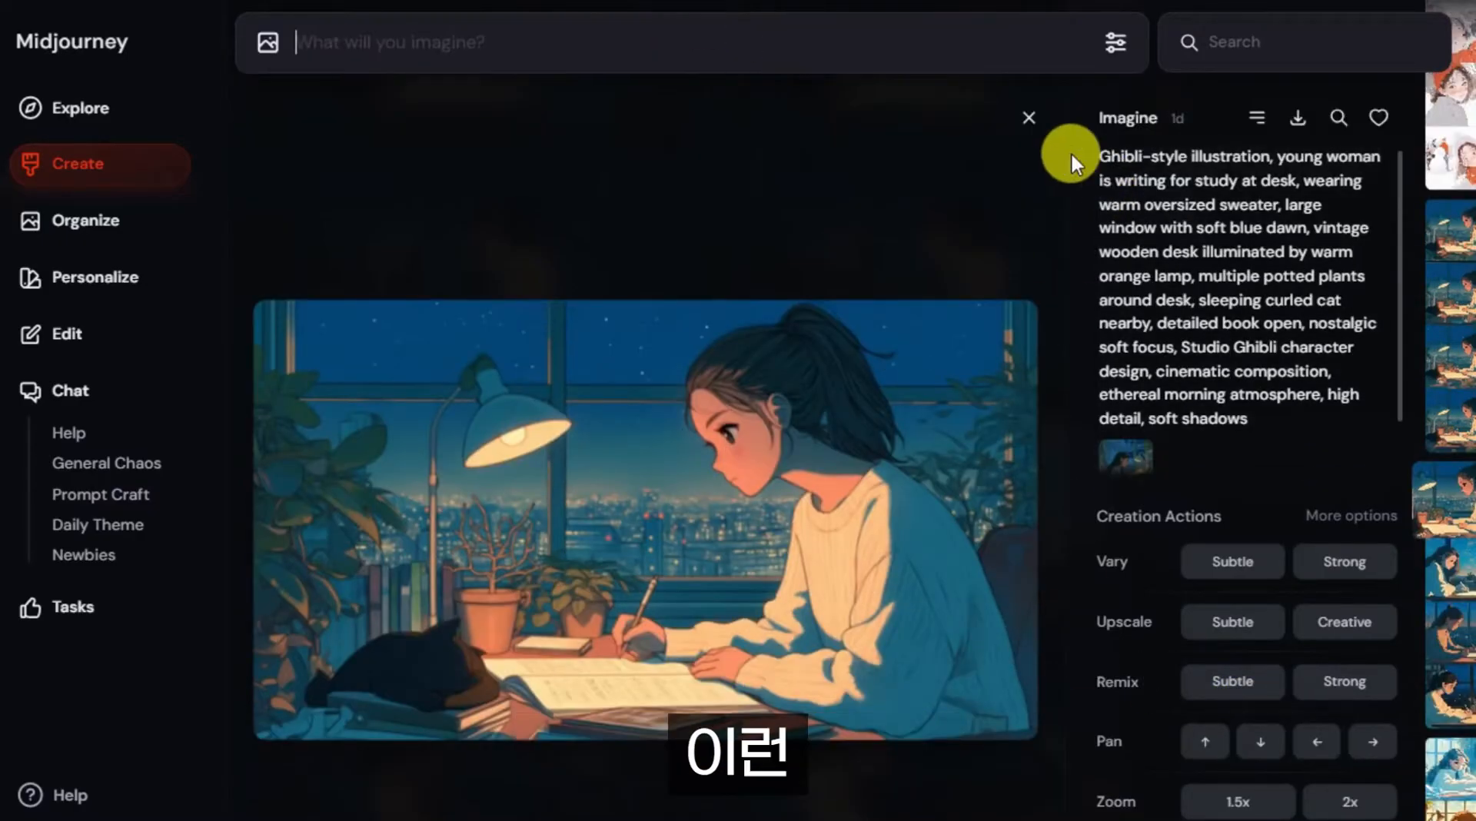
Browse the other generated study scenes one by one, from the dawn-window girls to the Christmas and rainy-night laptop images.
click(1029, 118)
scroll(517, 369, down, 4)
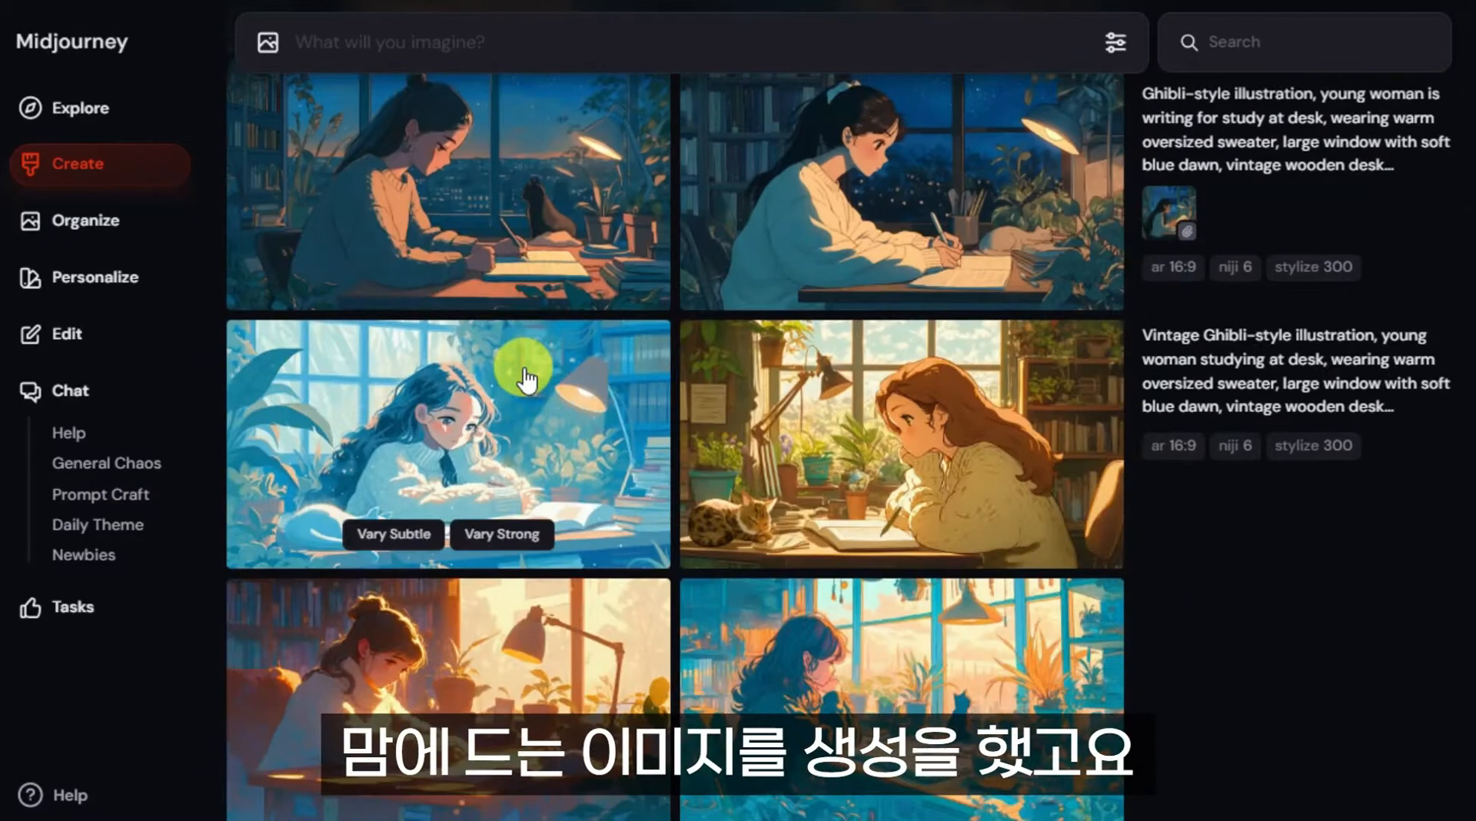
scroll(675, 386, up, 3)
click(666, 384)
key(Down)
key(Down)
key(Down)
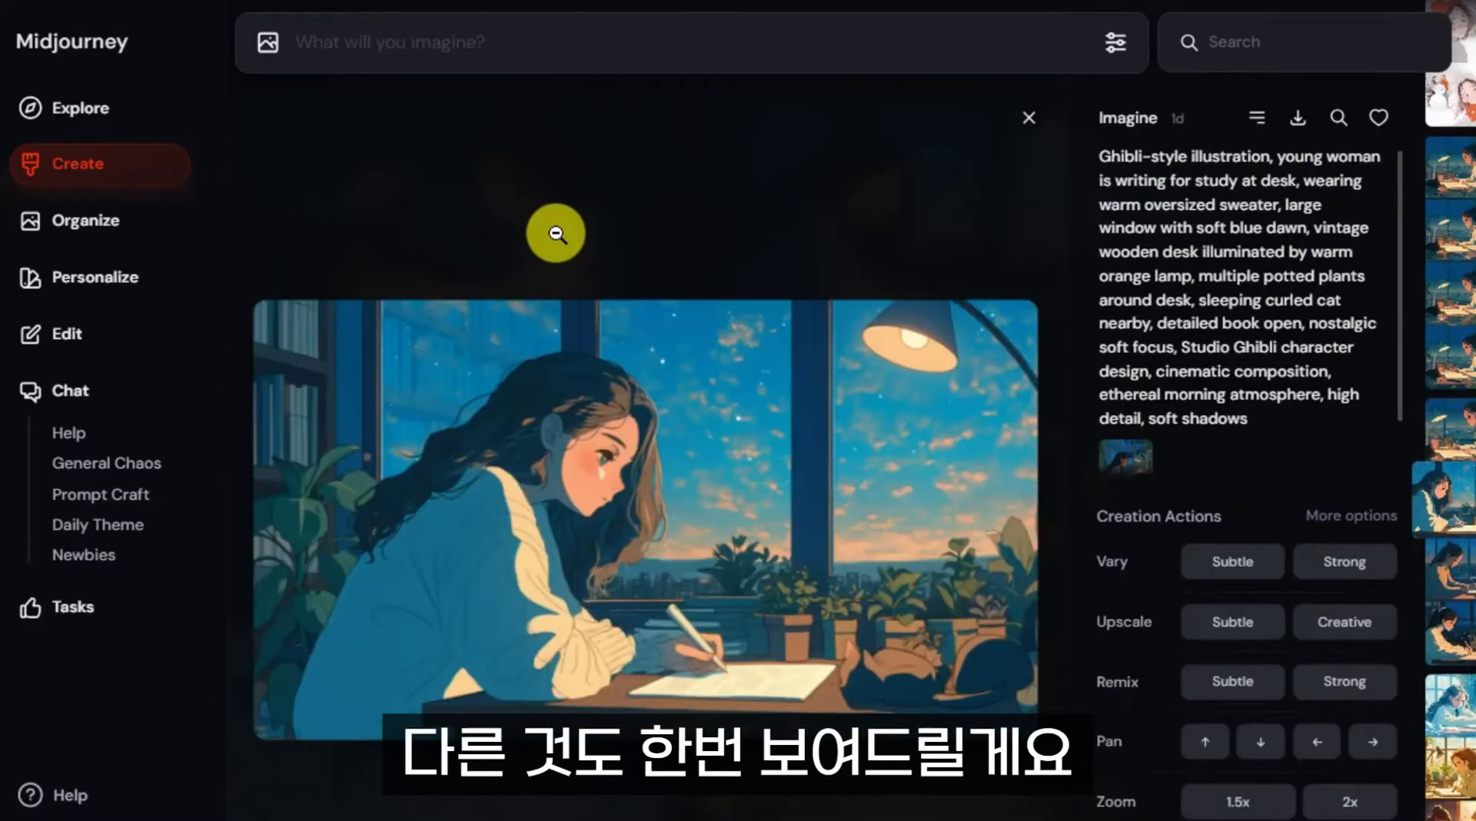
key(Down)
key(Down)
key(Down)
key(Down)
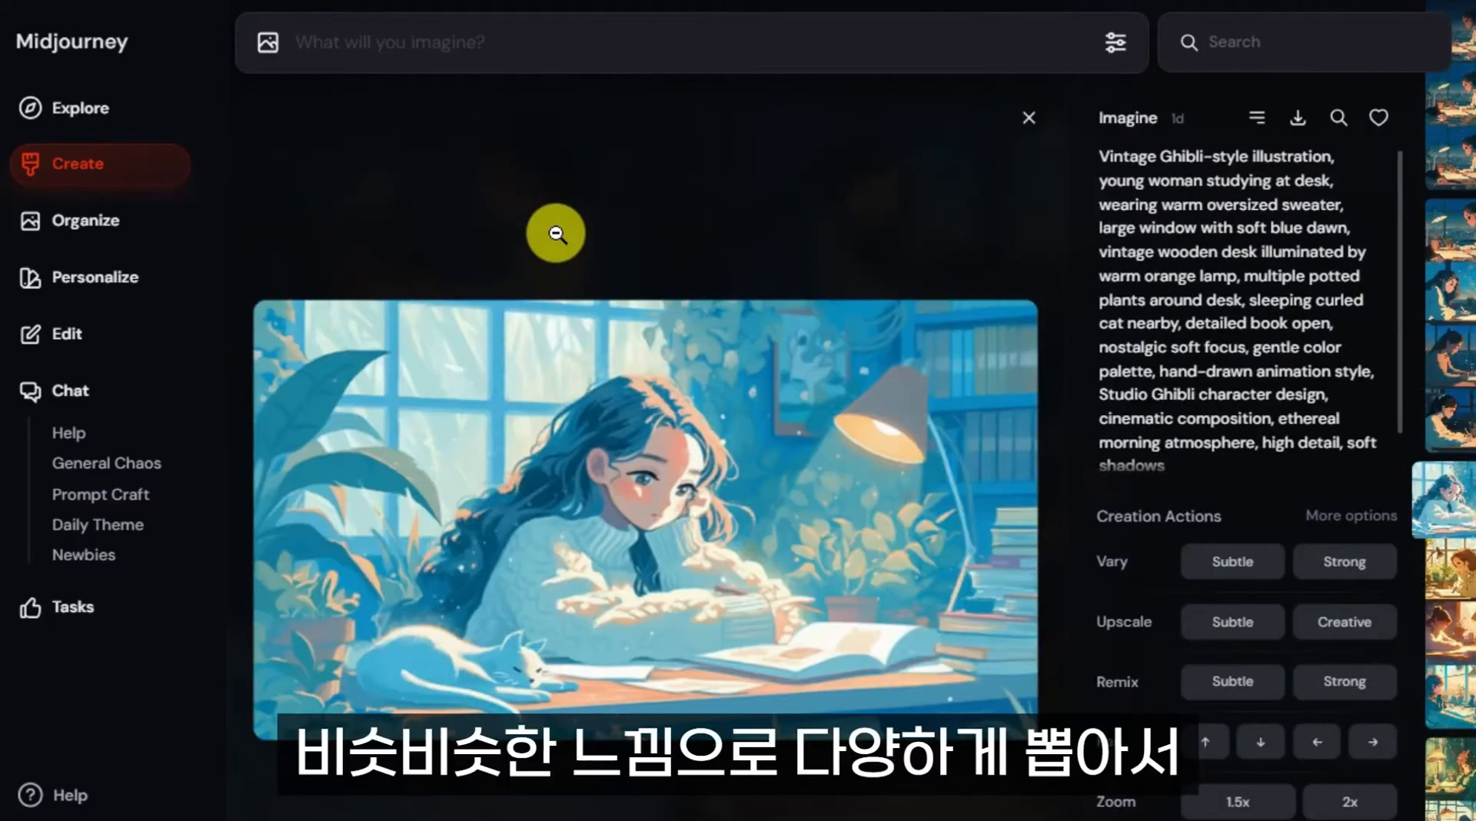
key(Down)
key(Down)
key(Down)
key(Down)
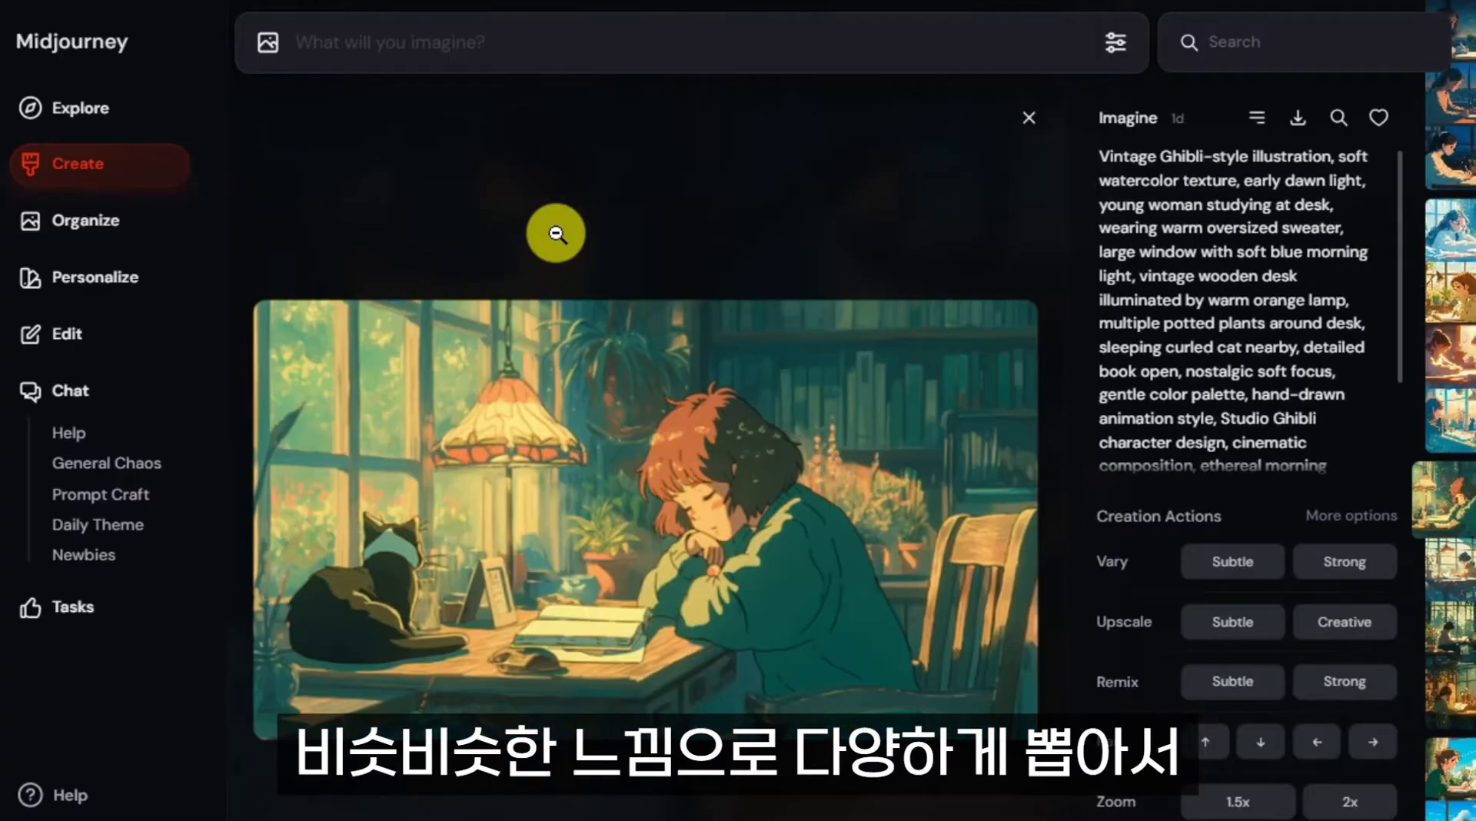
key(Down)
key(Down)
key(Down)
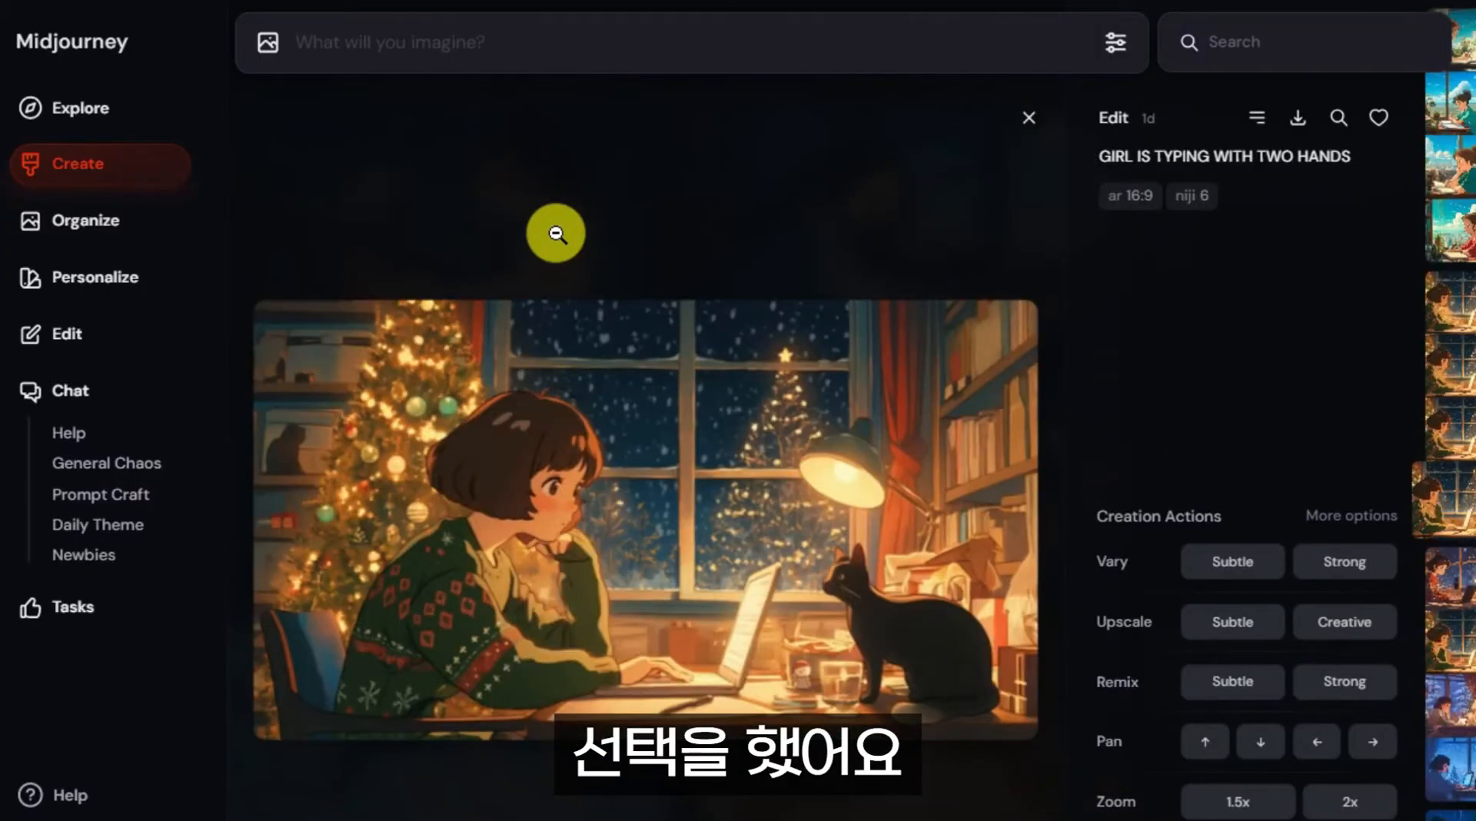
key(Down)
key(Down)
key(Down)
key(Down)
key(Down)
key(Down)
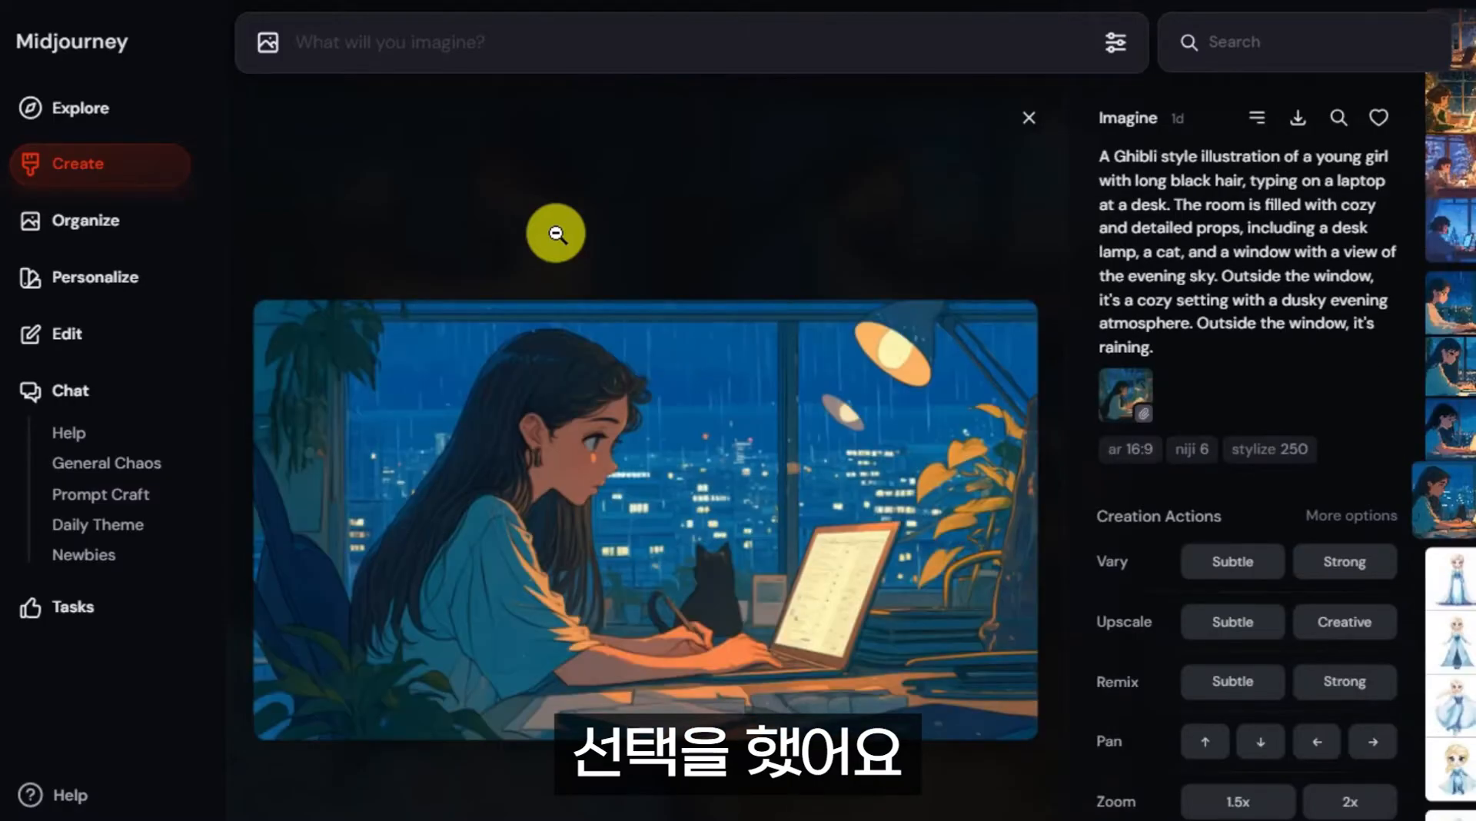
Download the image of the ponytailed girl writing at her lamplit desk with the city at night behind her.
key(Down)
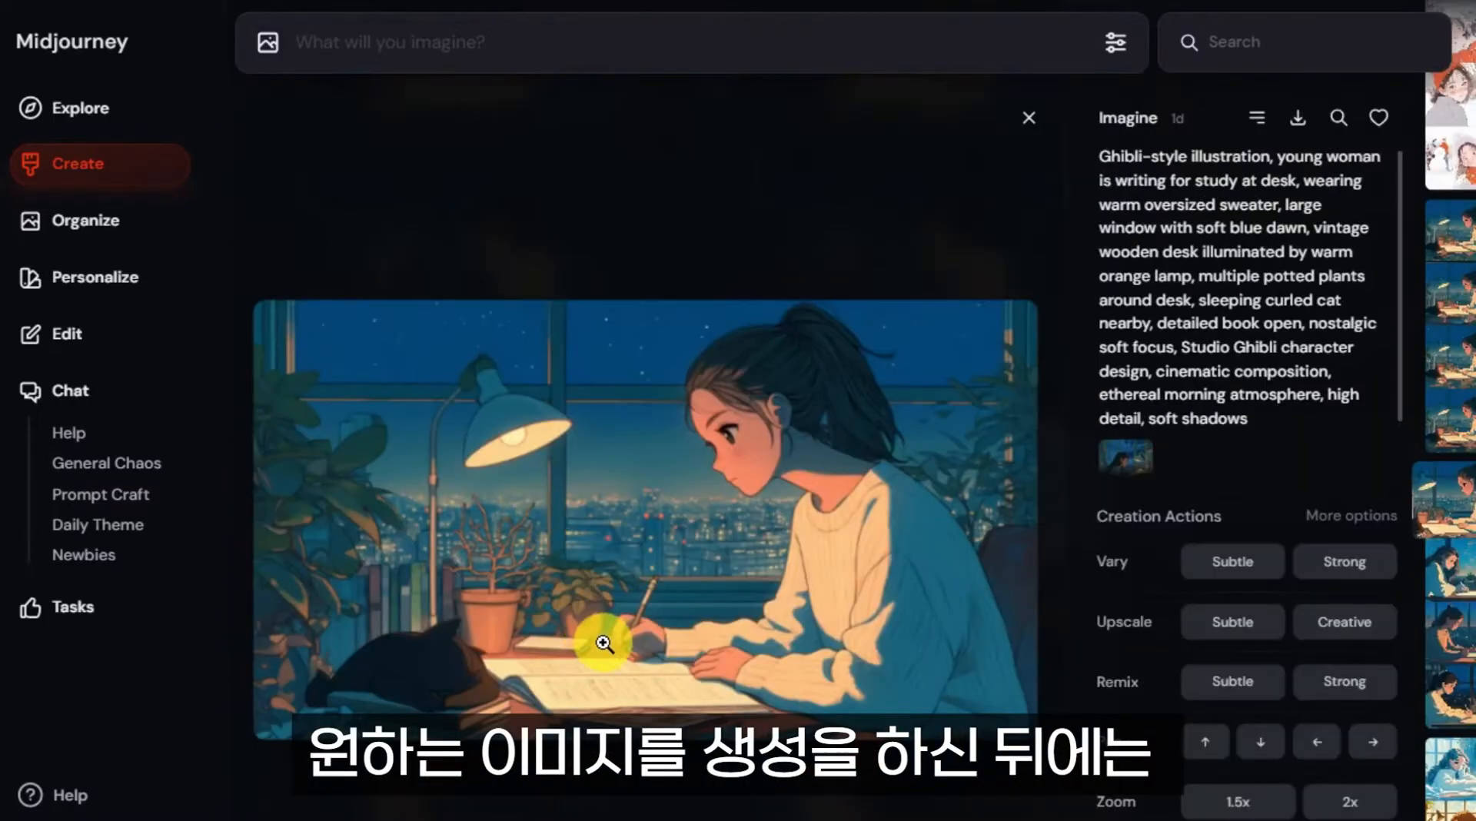
click(1299, 119)
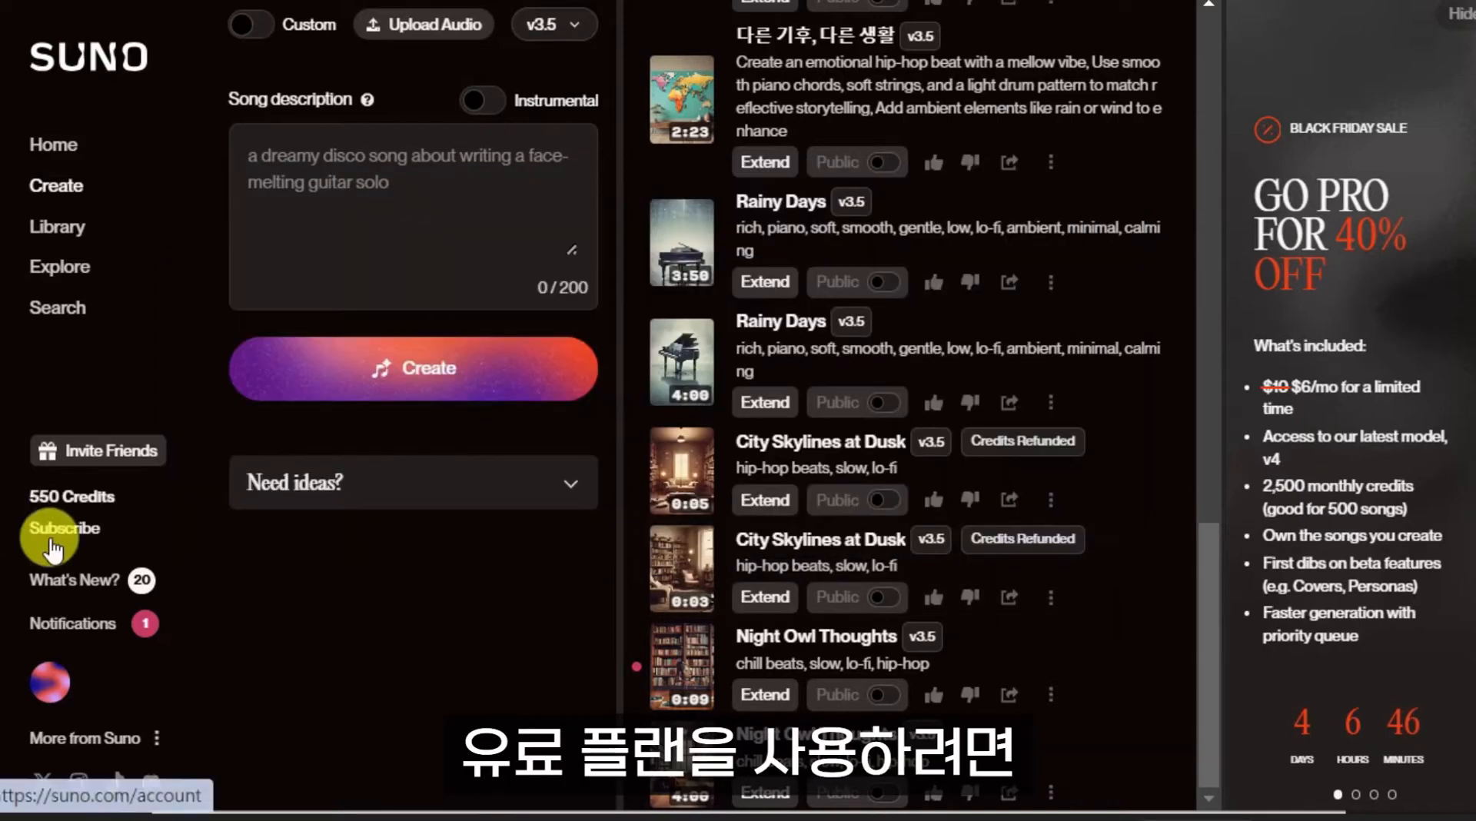
In Suno, compare the Basic, Pro and Premier subscription plans with their monthly pricing, and return to the Create page.
click(58, 538)
scroll(874, 553, down, 5)
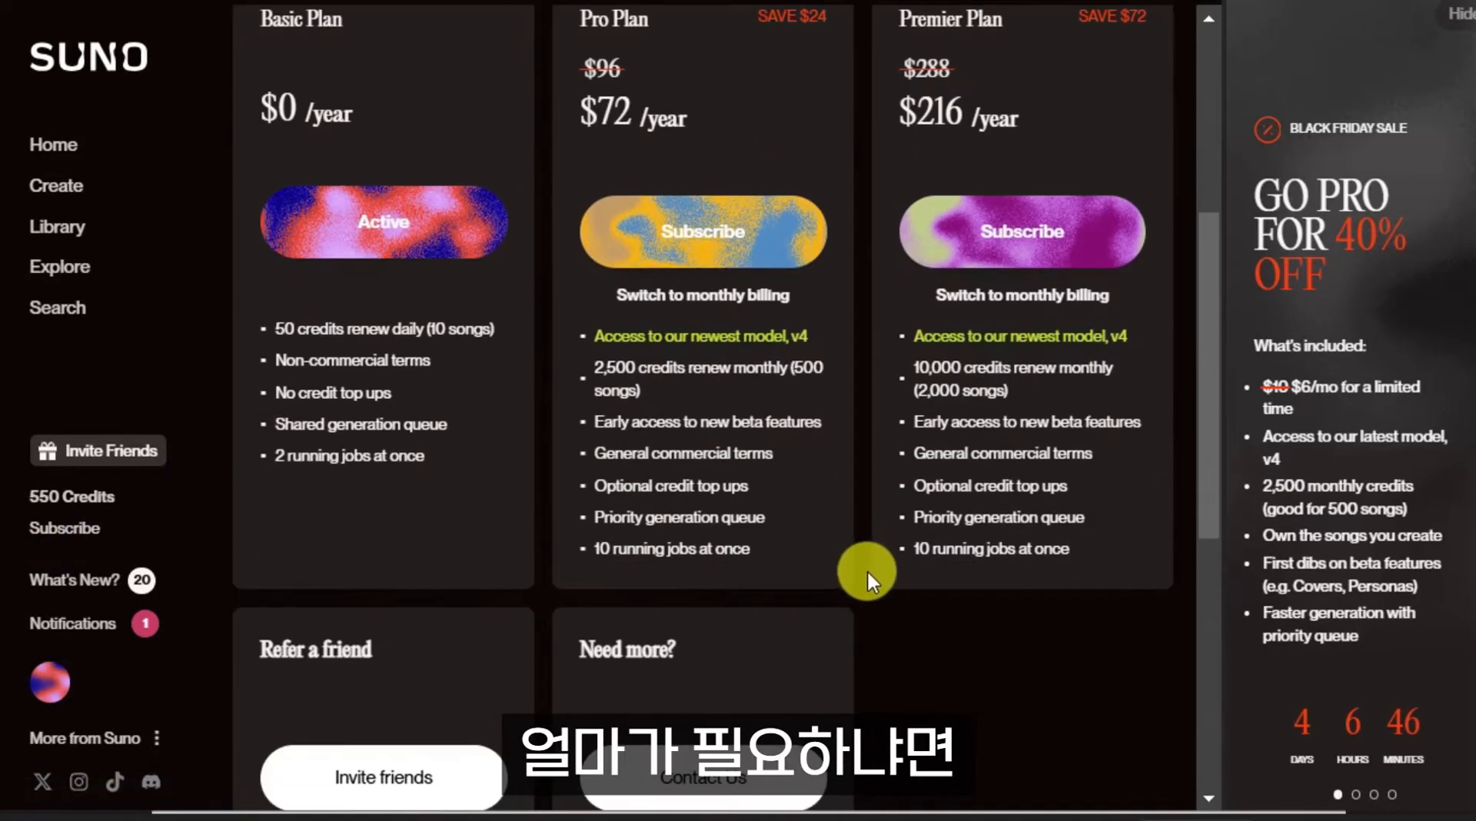
scroll(867, 559, up, 1)
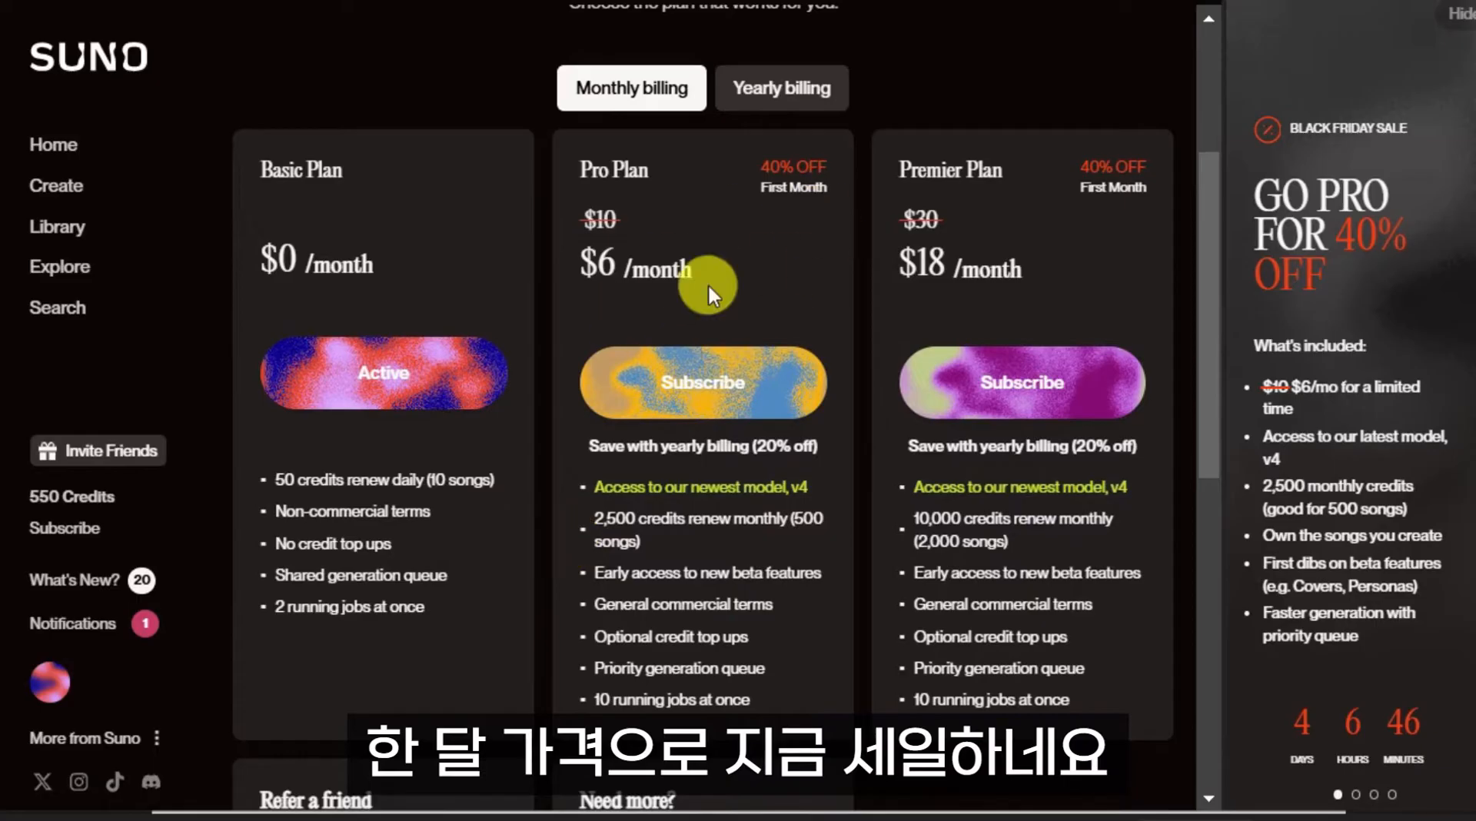
scroll(795, 206, up, 4)
triple_click(769, 469)
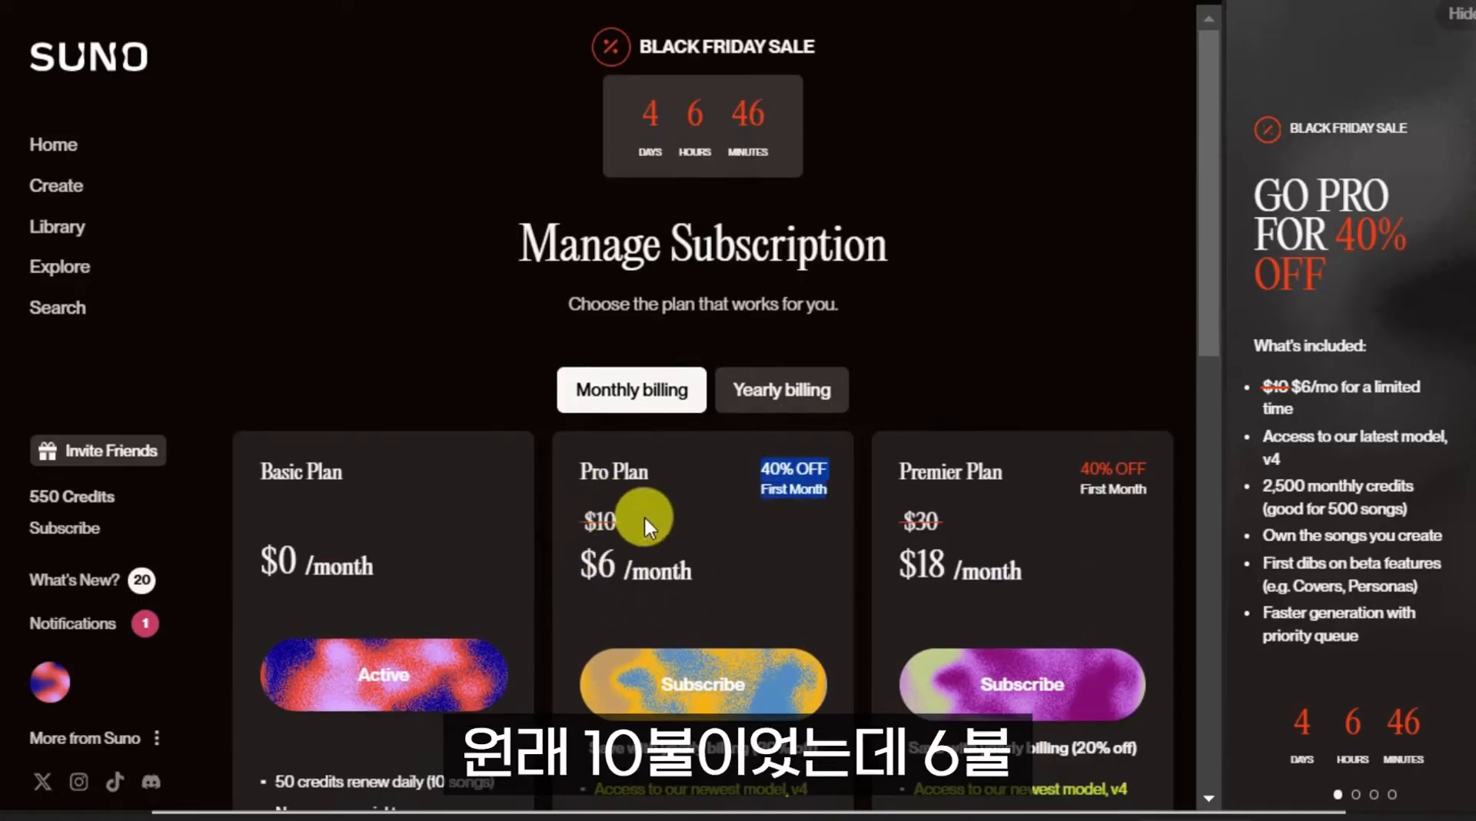
scroll(603, 313, down, 4)
scroll(246, 473, up, 4)
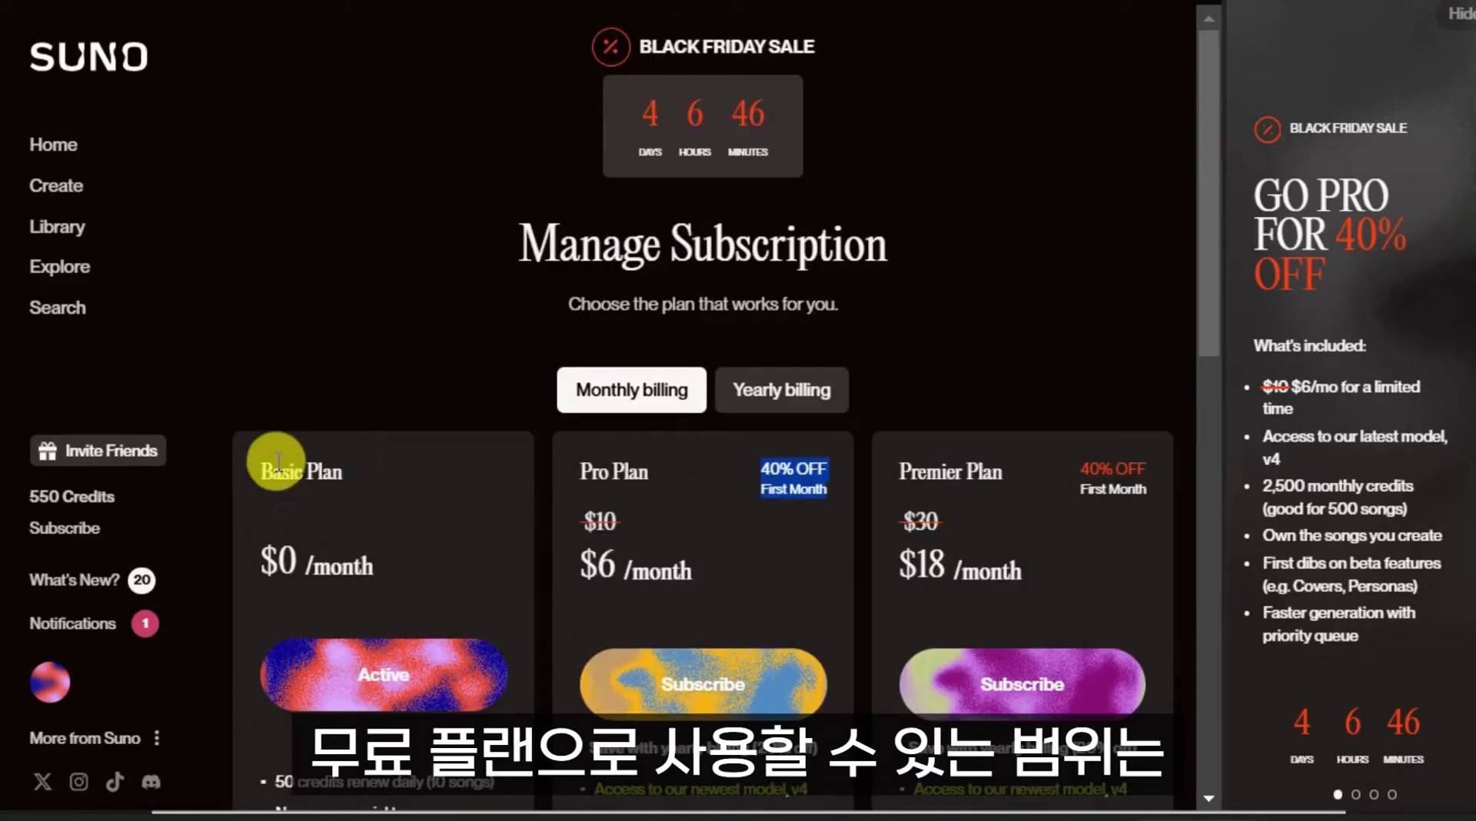
scroll(366, 519, down, 2)
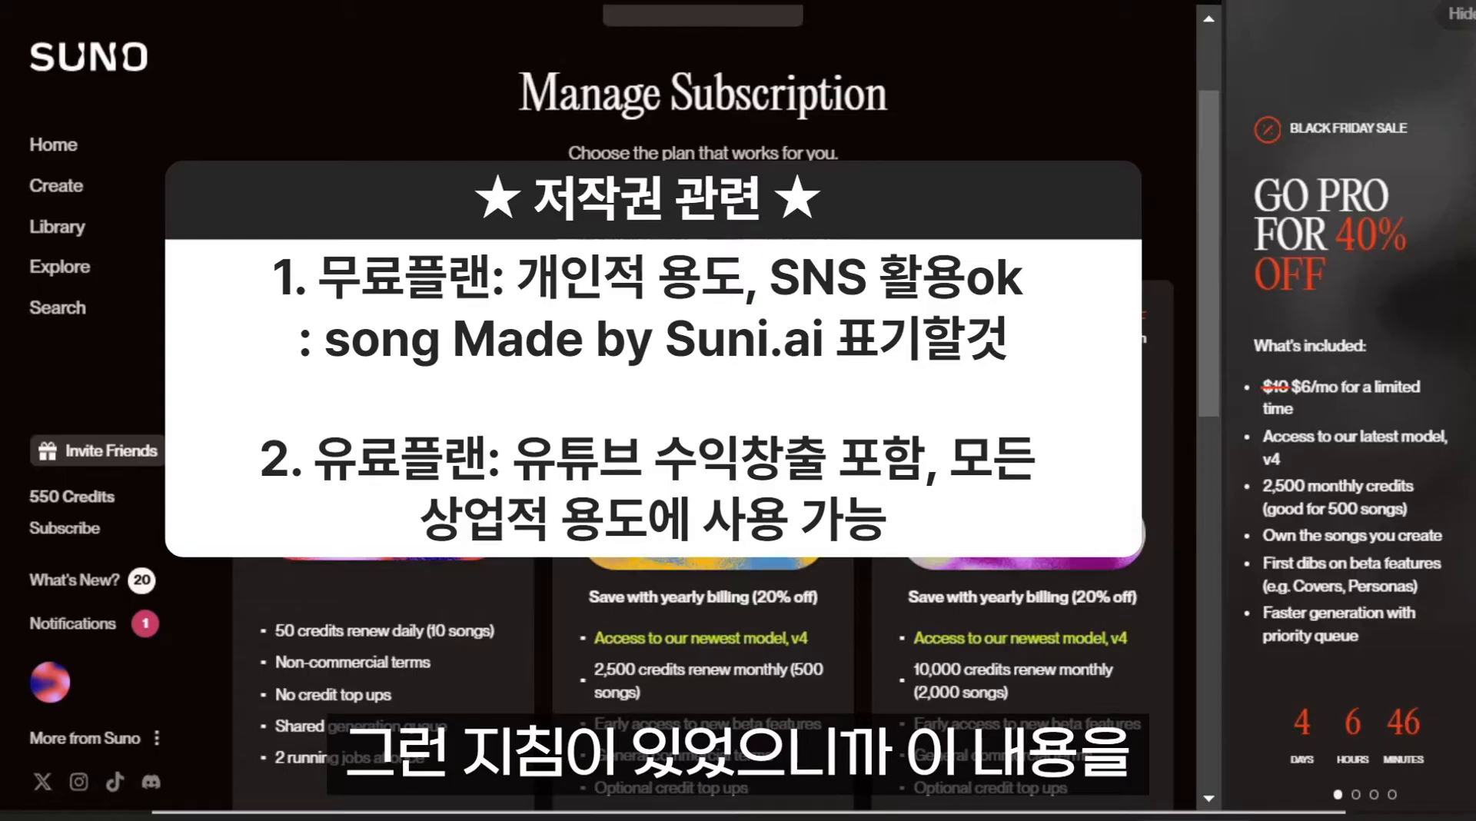
click(44, 188)
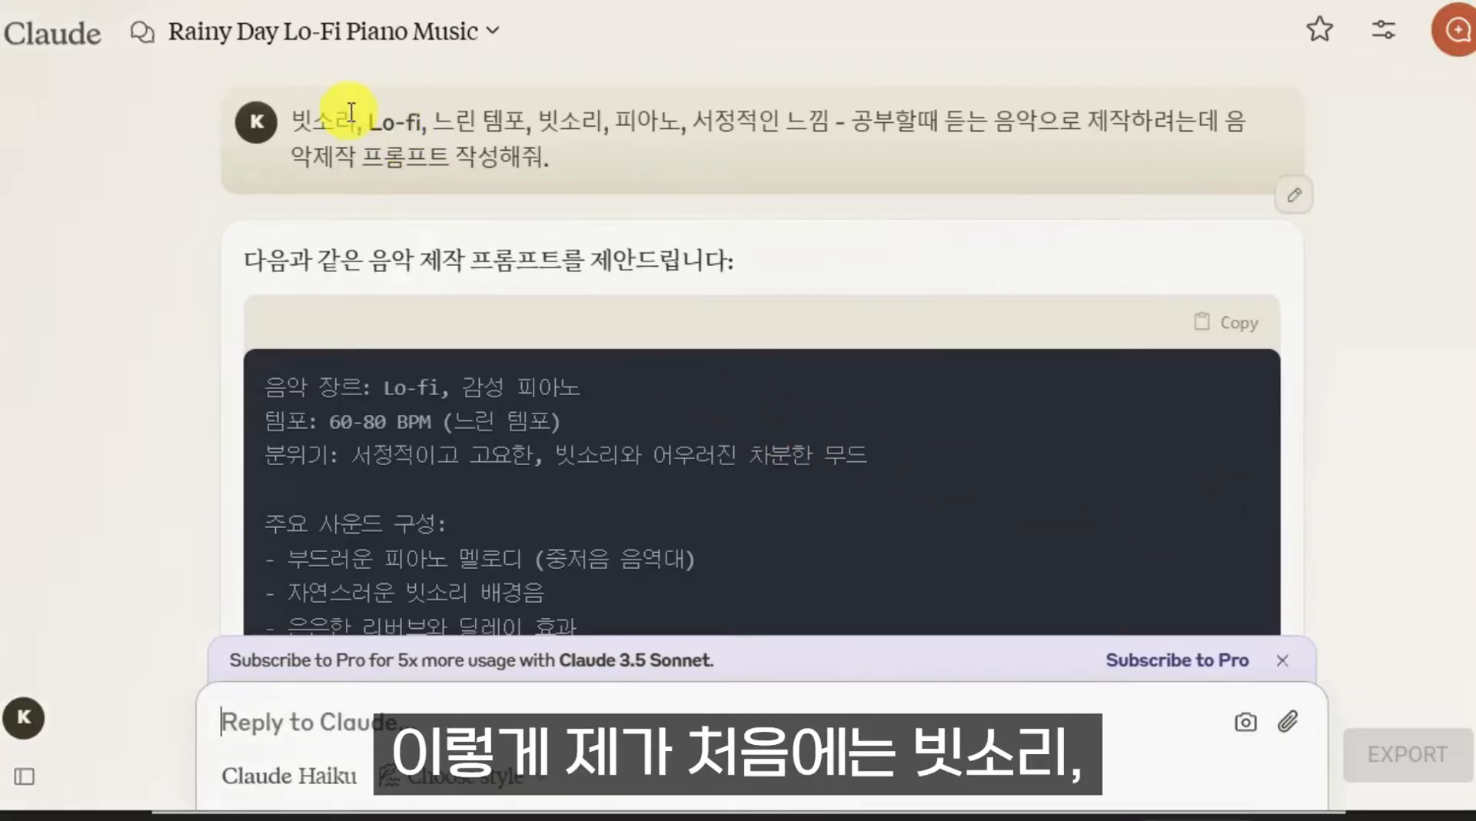
In Claude, read the rainy Lo-fi piano study-music request and the suggested music prompt, including sound elements, composition guidelines and technical details.
double_click(303, 123)
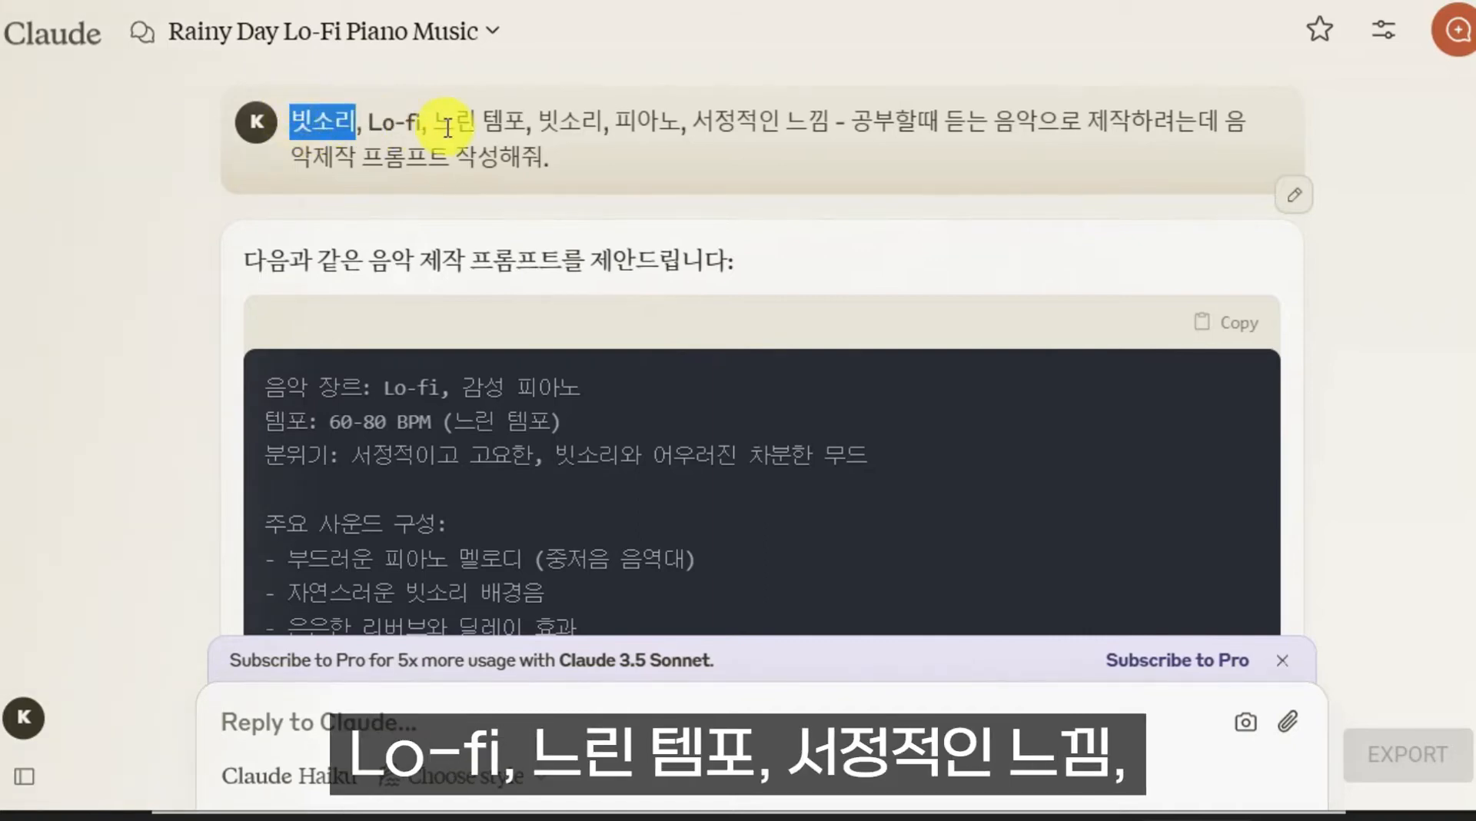
drag(433, 120, 1147, 142)
scroll(518, 511, down, 2)
drag(333, 270, 402, 274)
scroll(389, 379, down, 5)
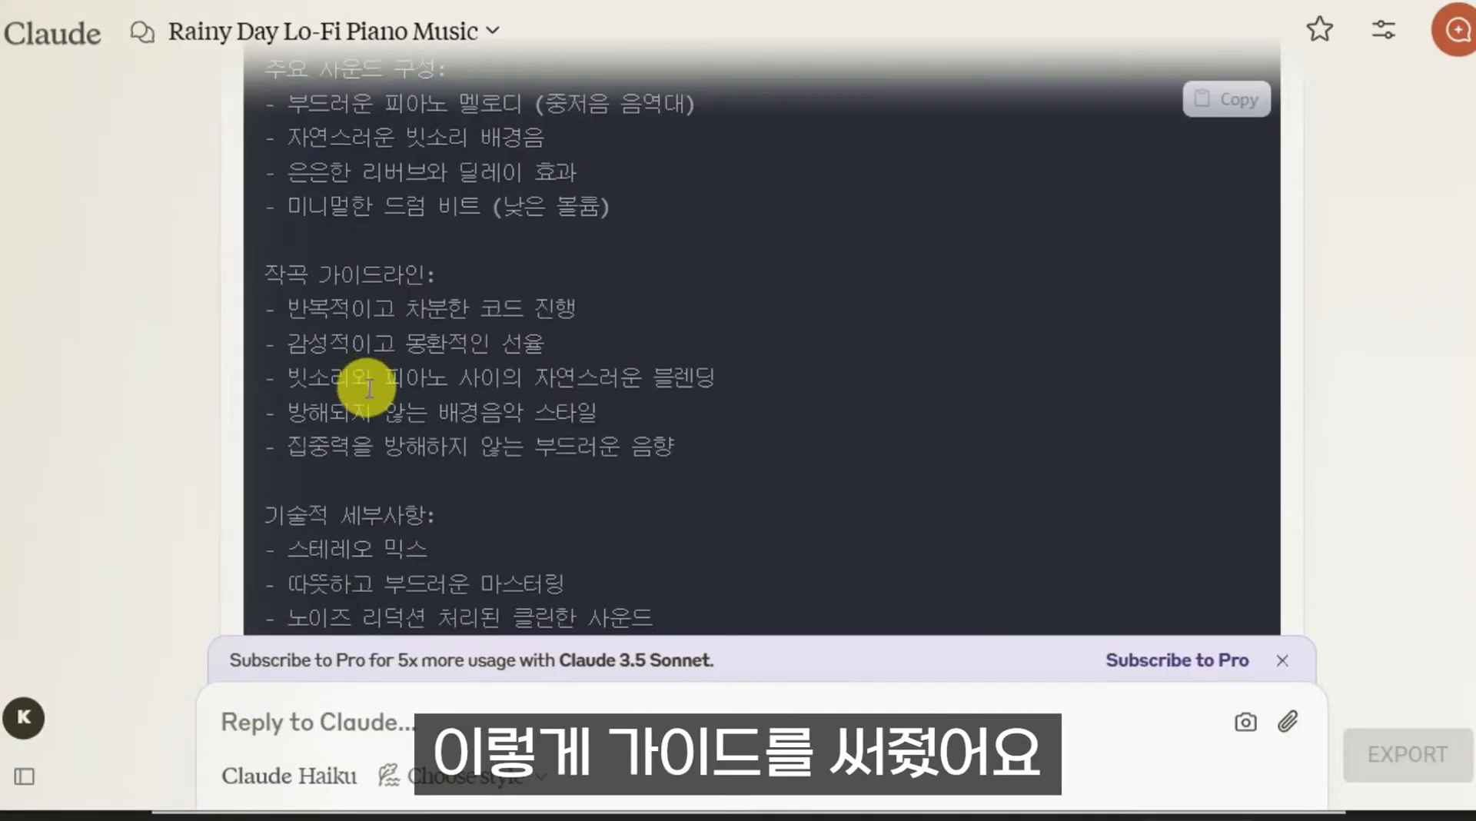
scroll(416, 379, down, 4)
scroll(471, 372, up, 4)
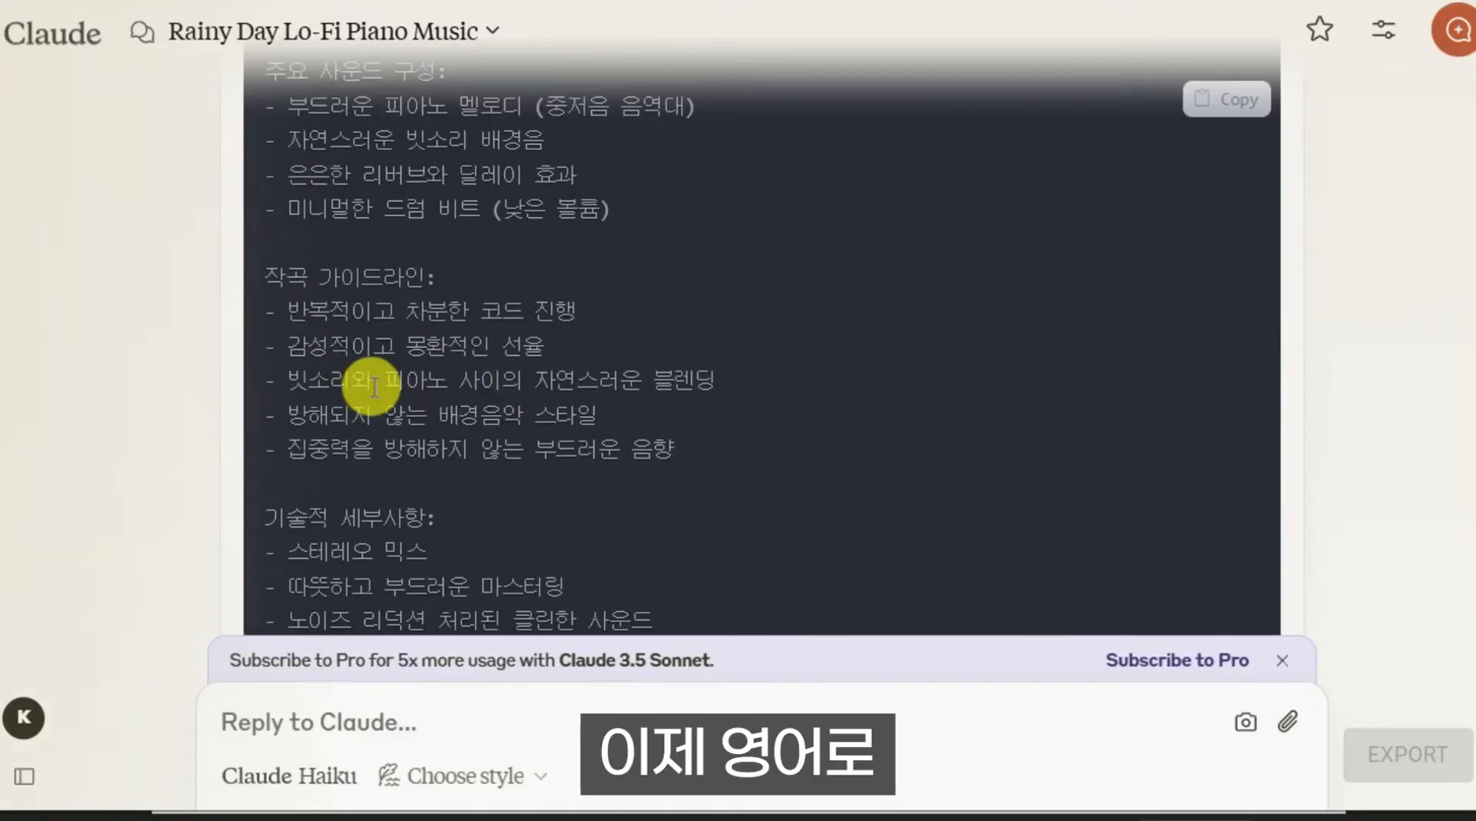
Read the follow-up asking Claude for English within 200 characters, compare Suno's description limit, and read the resulting English music prompt.
scroll(498, 468, down, 8)
drag(312, 315, 441, 315)
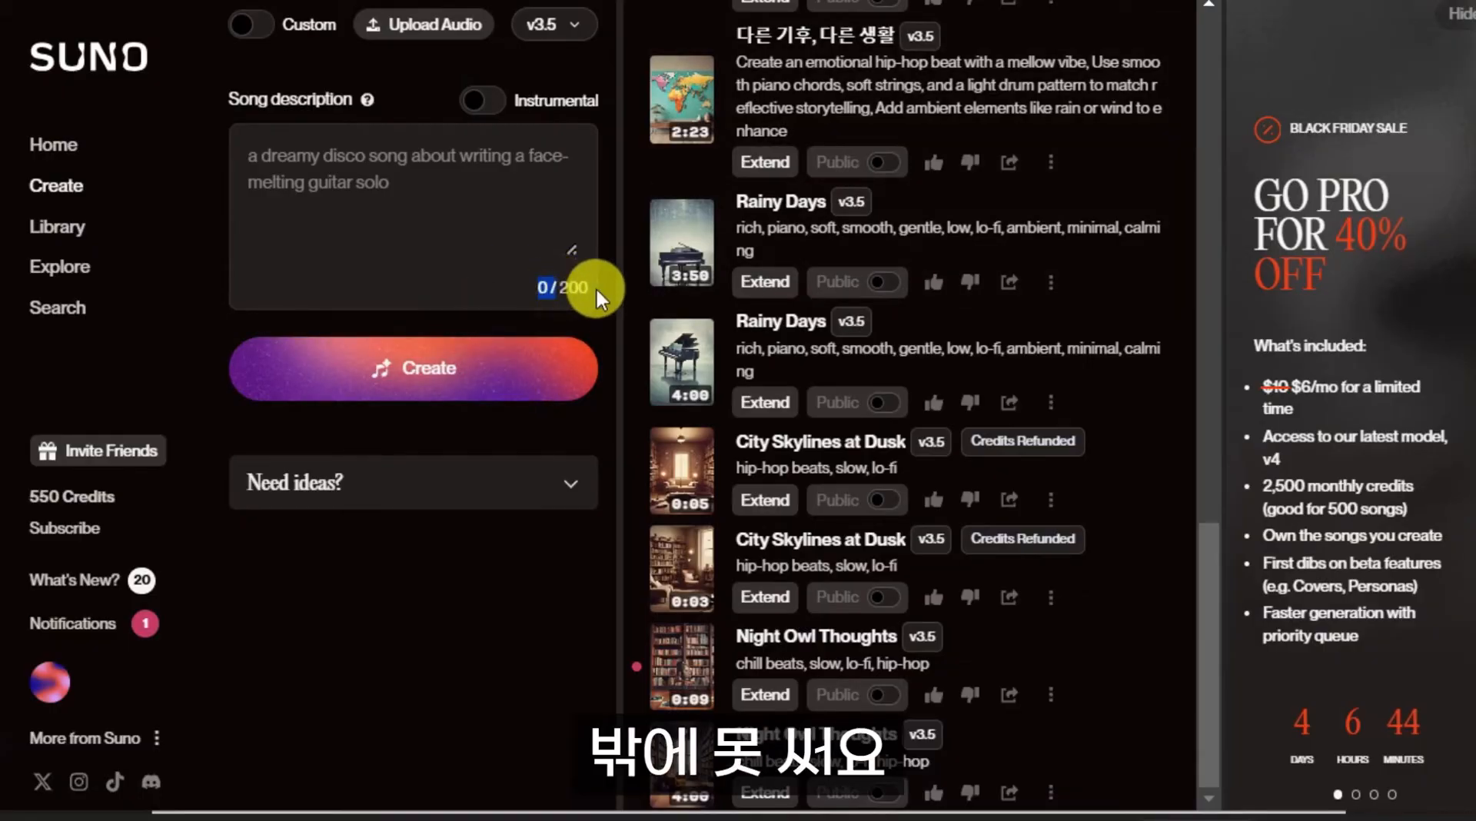
double_click(573, 287)
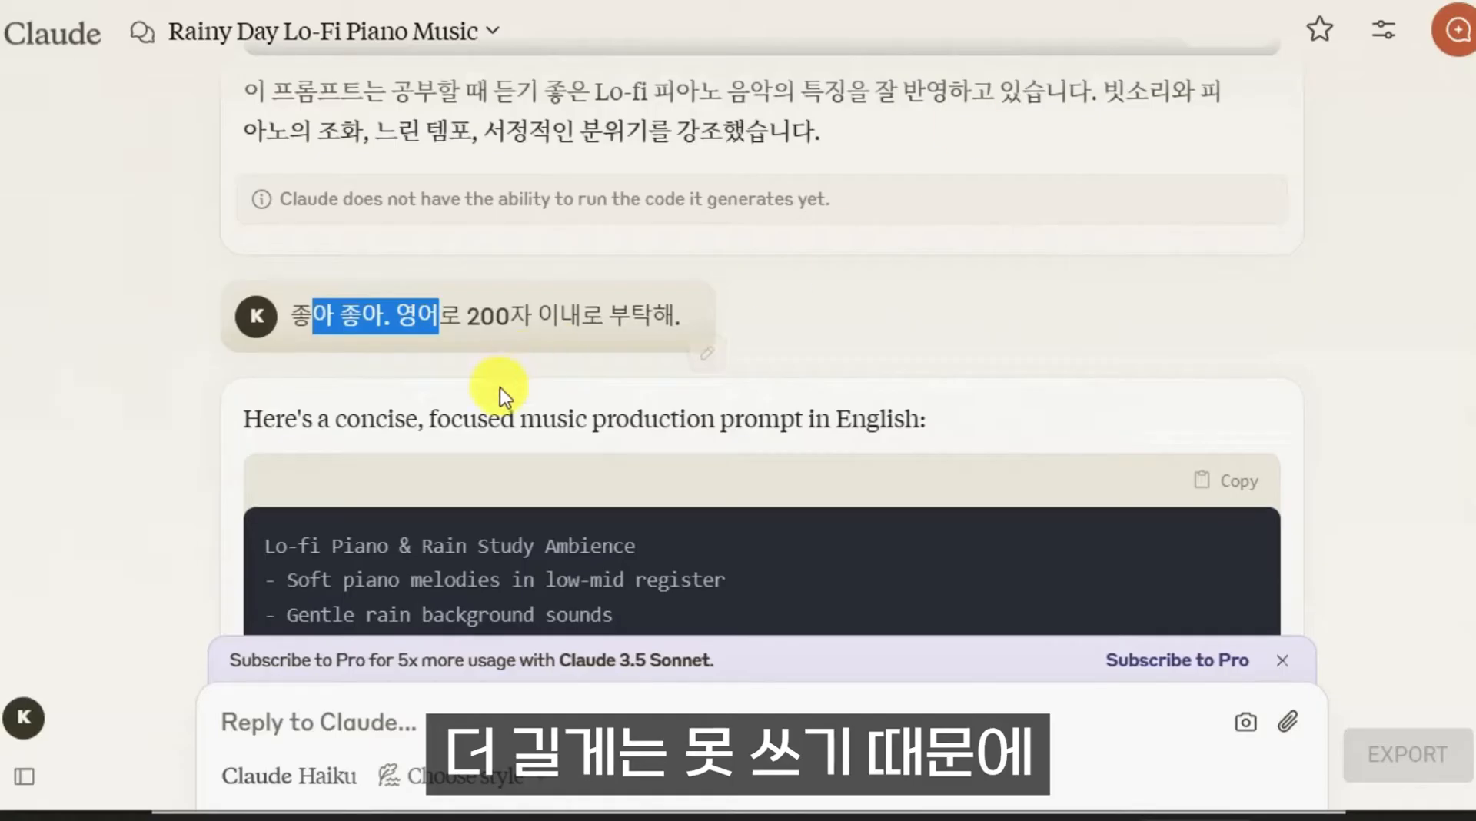
drag(466, 315, 675, 315)
scroll(429, 481, down, 4)
drag(264, 245, 702, 484)
scroll(691, 487, down, 6)
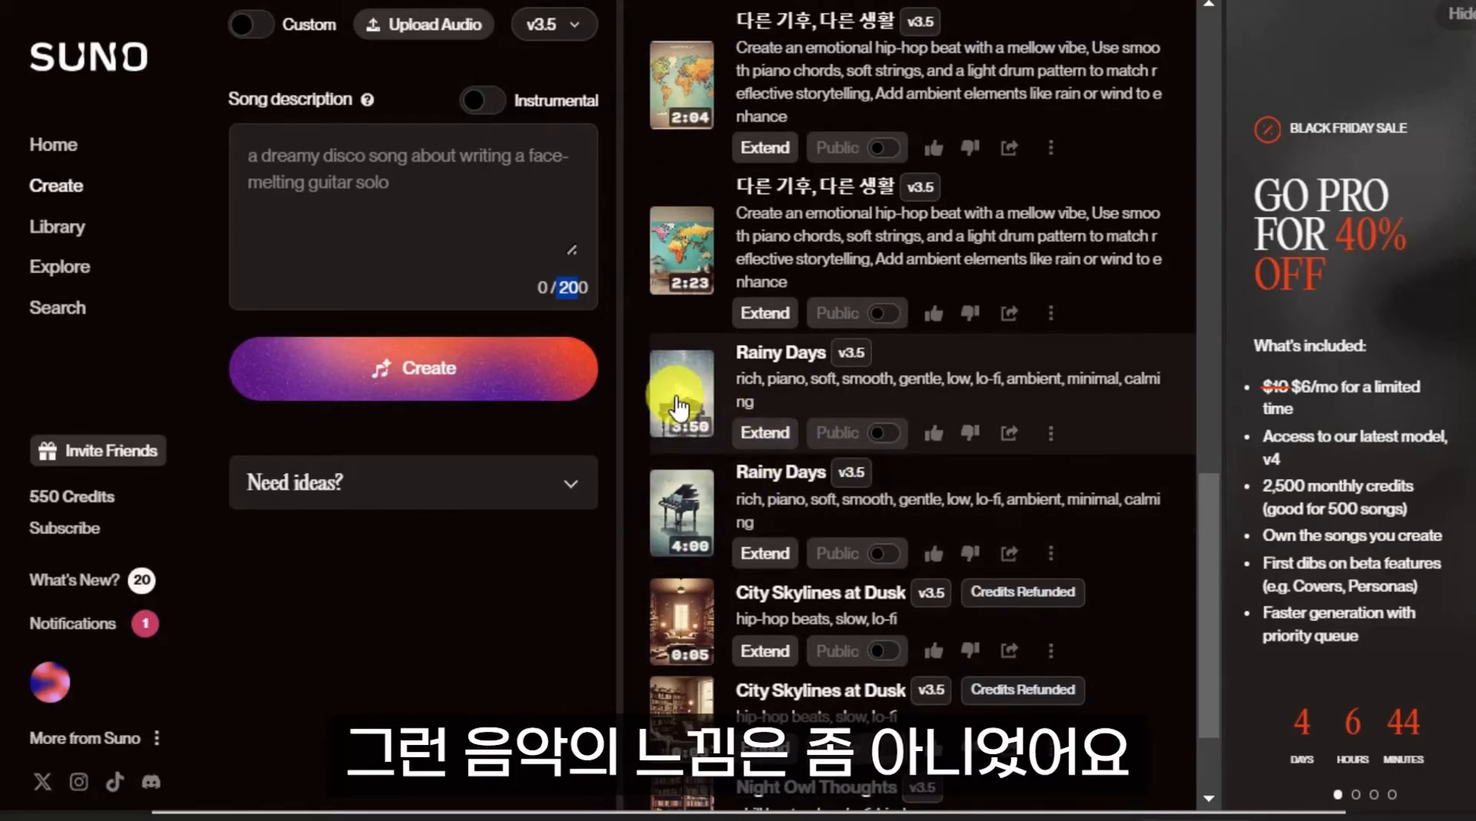
In Suno, turn on Instrumental for the new song and listen to the Rainy Days and Night Owl Thoughts tracks.
click(686, 429)
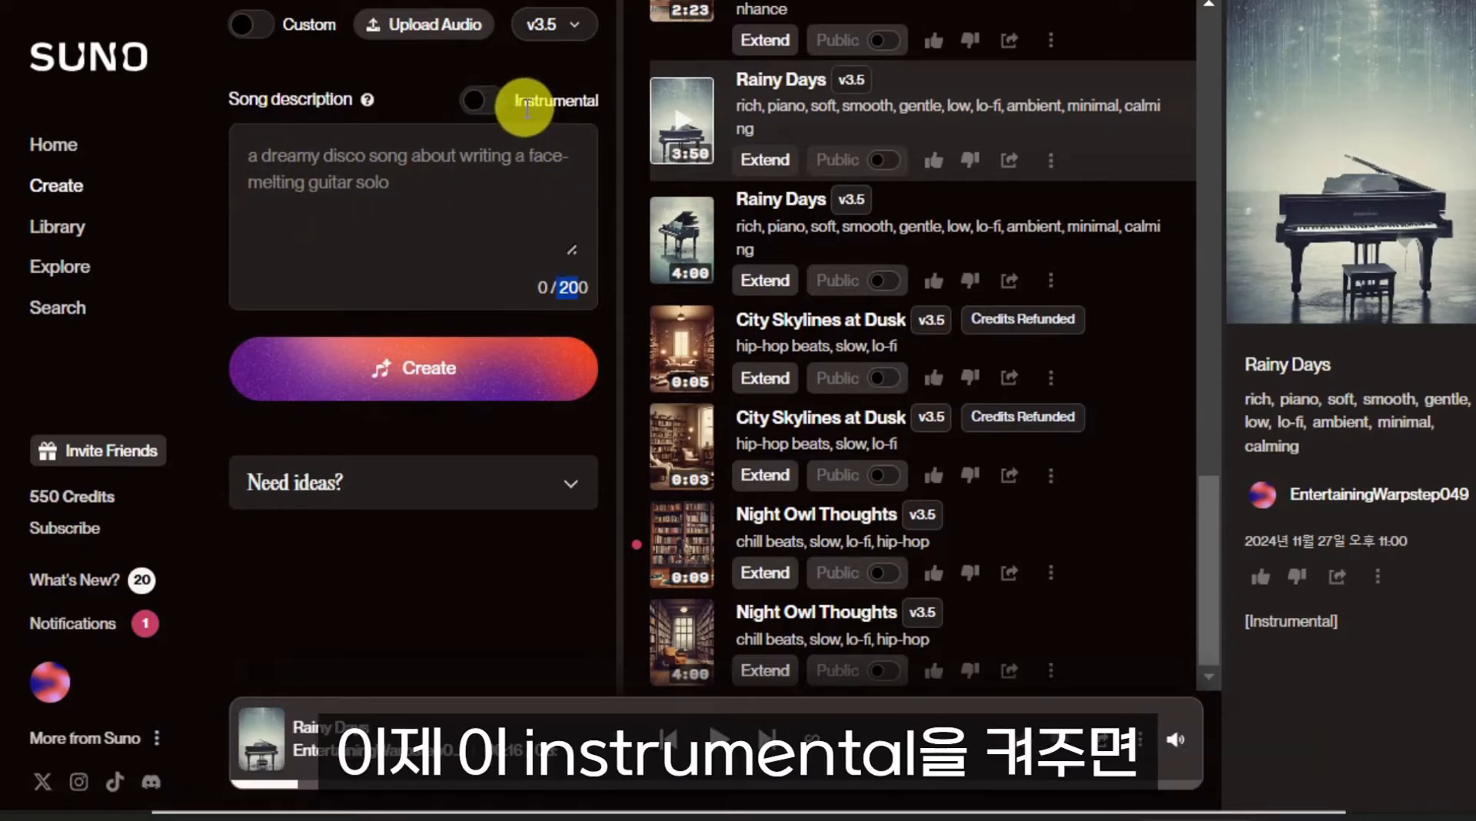
click(492, 101)
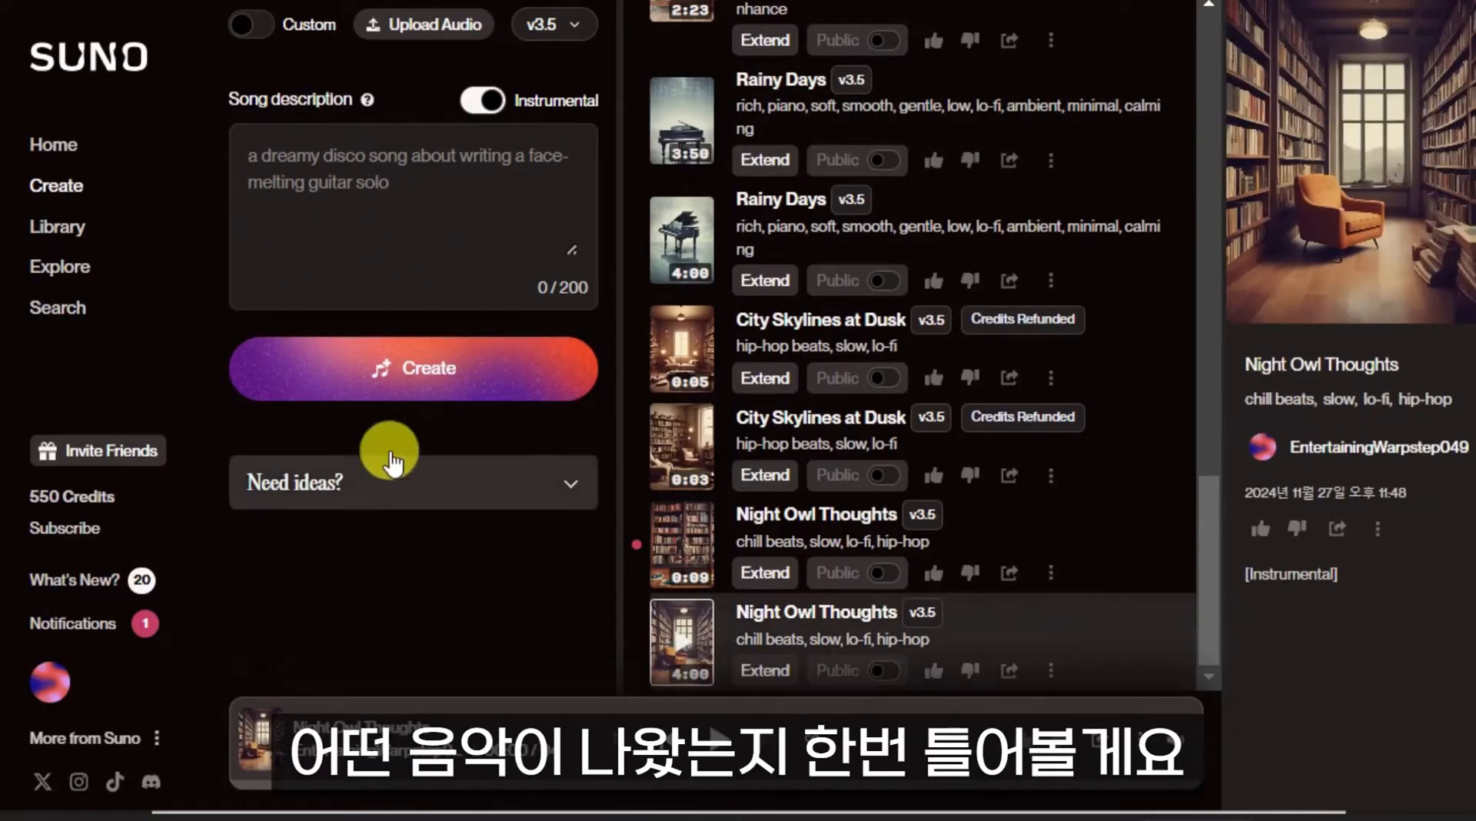
click(717, 735)
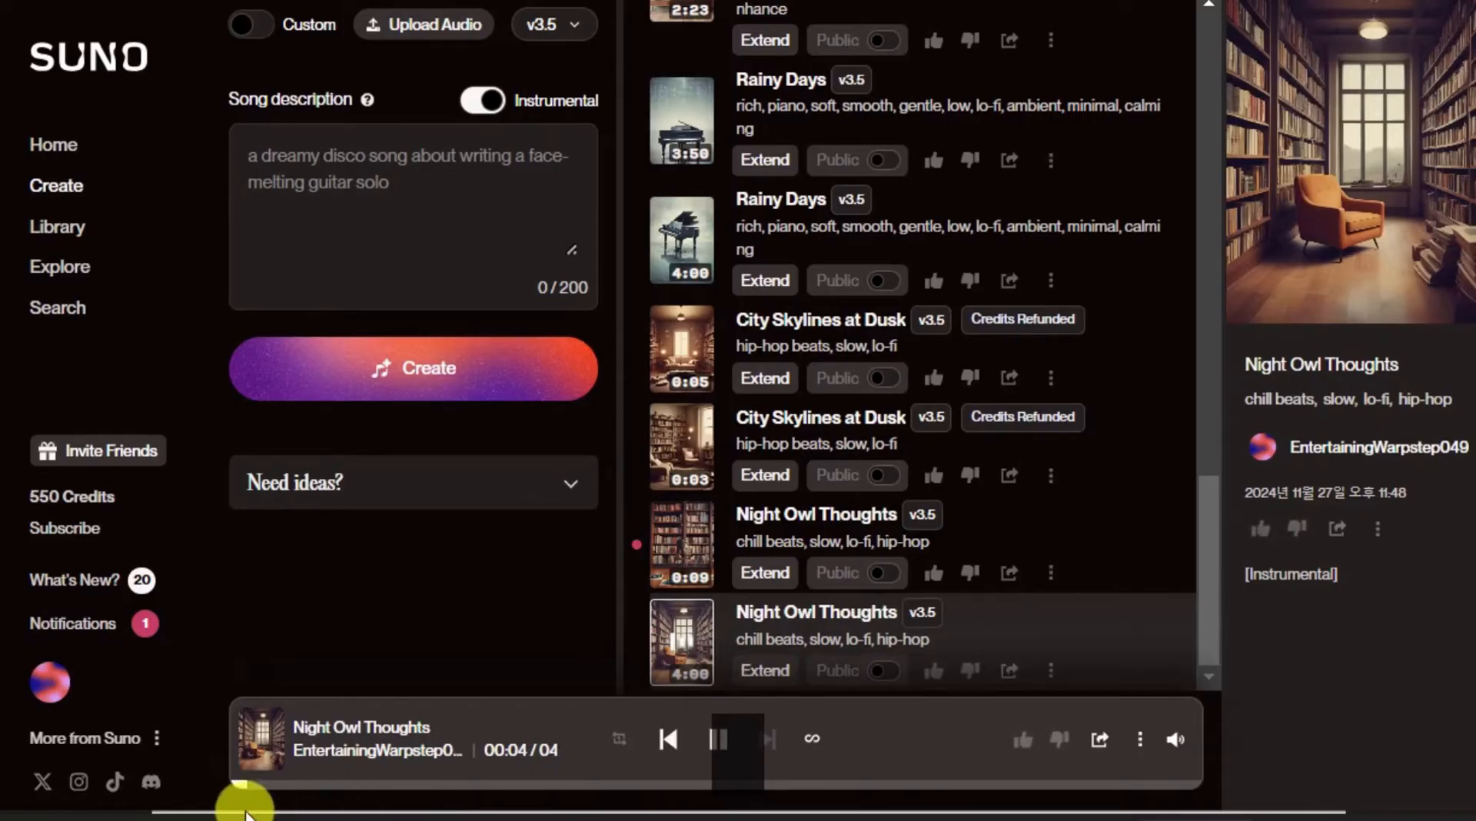
click(323, 783)
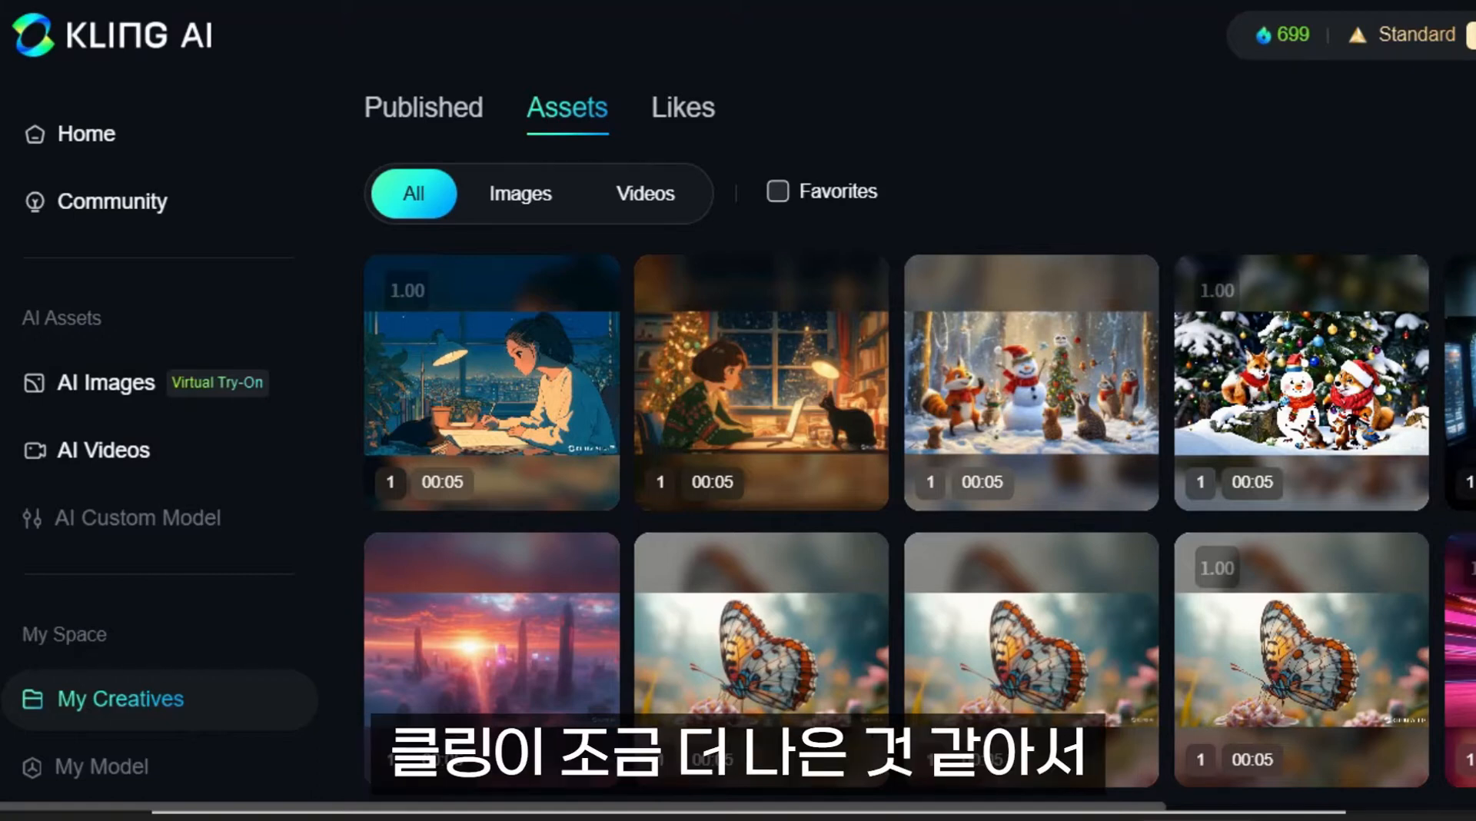
In Kling AI, view the generated studying-girl videos and their generation details, and go to the Image to Video form.
click(775, 338)
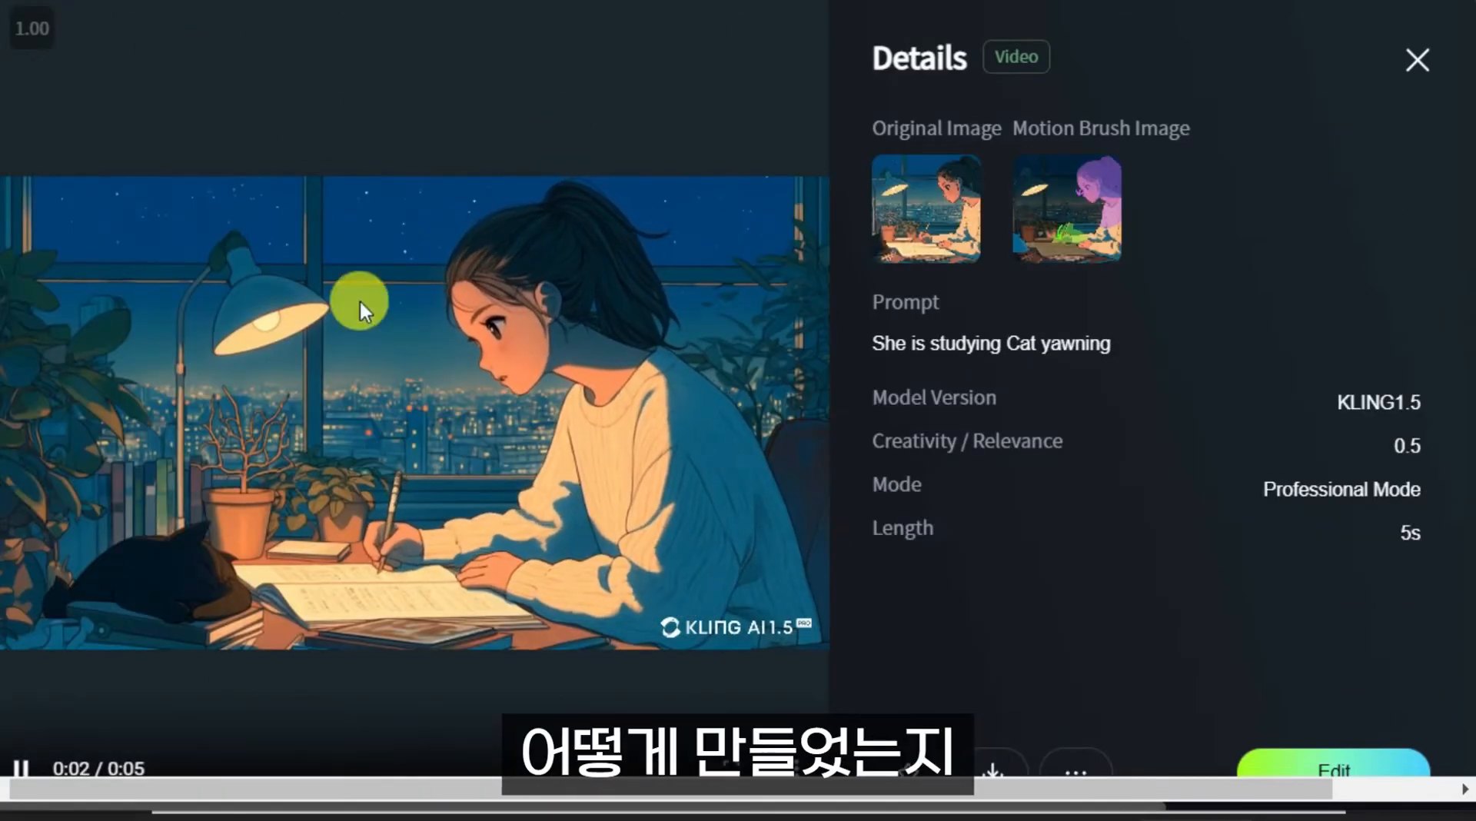
click(1419, 61)
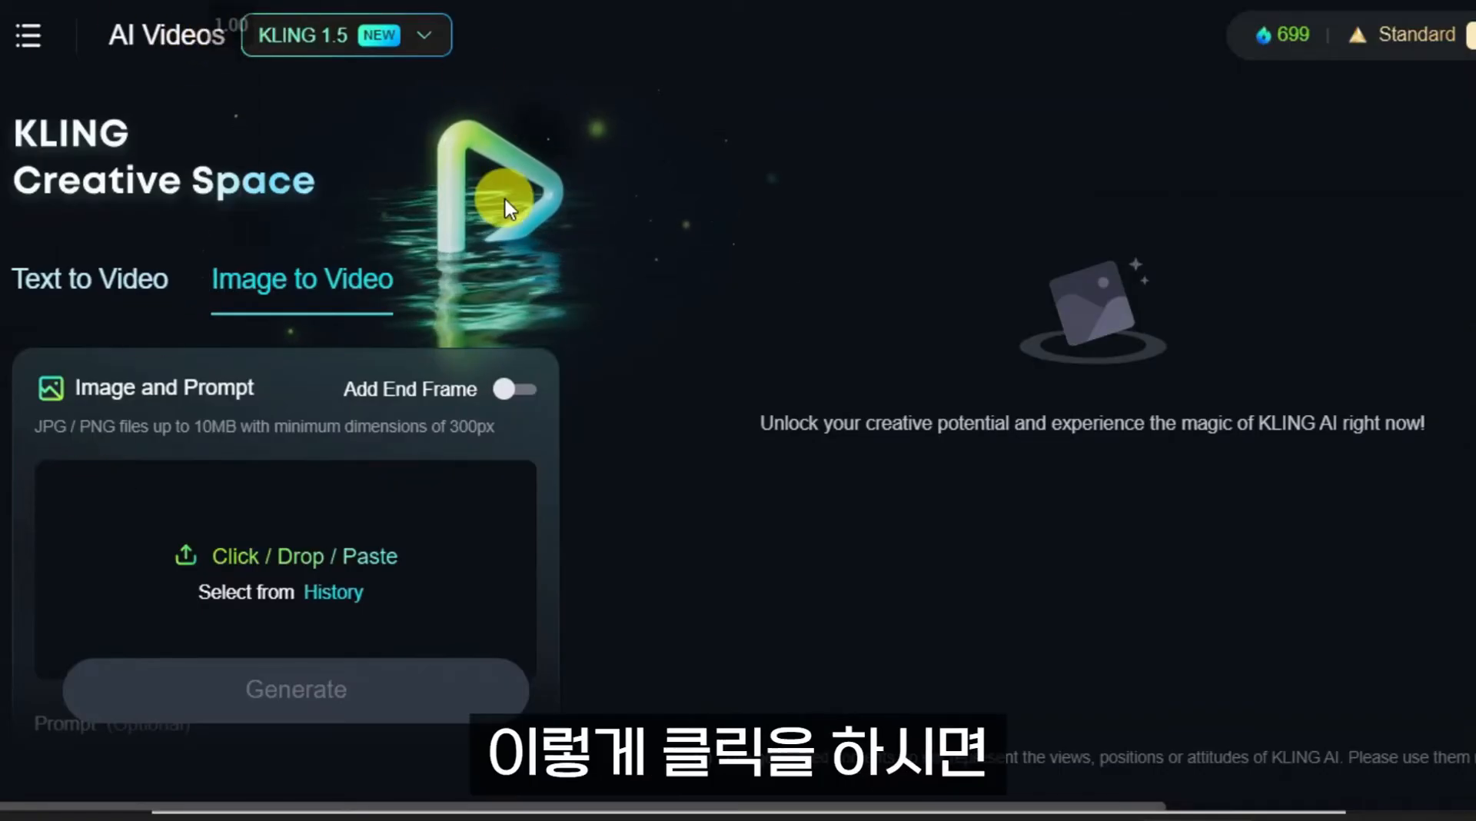
scroll(560, 523, down, 2)
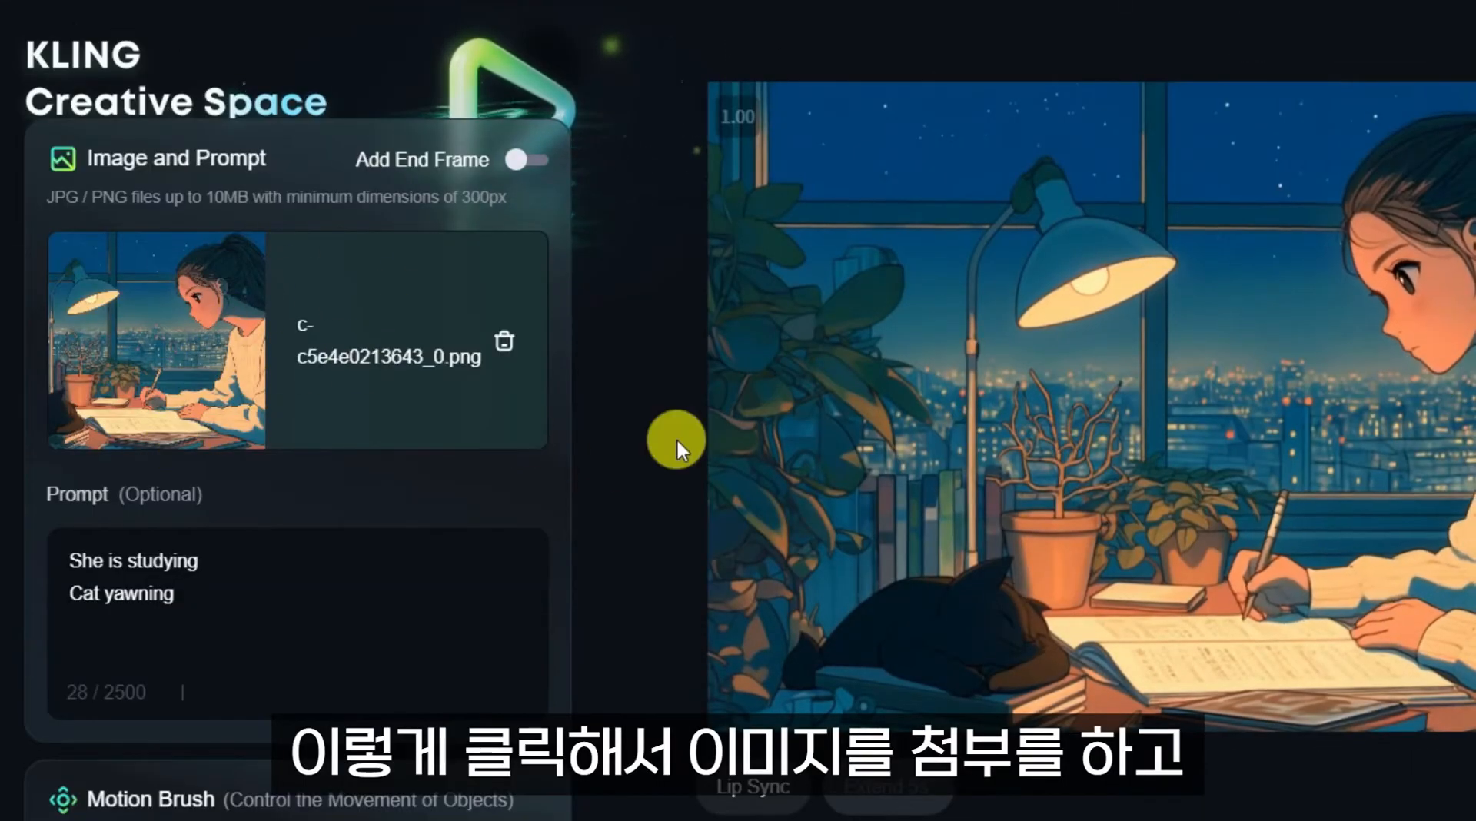
Examine the attached studying-girl image and the two prompt lines "She is studying" and "Cat yawning" against the resulting video.
drag(181, 604, 46, 534)
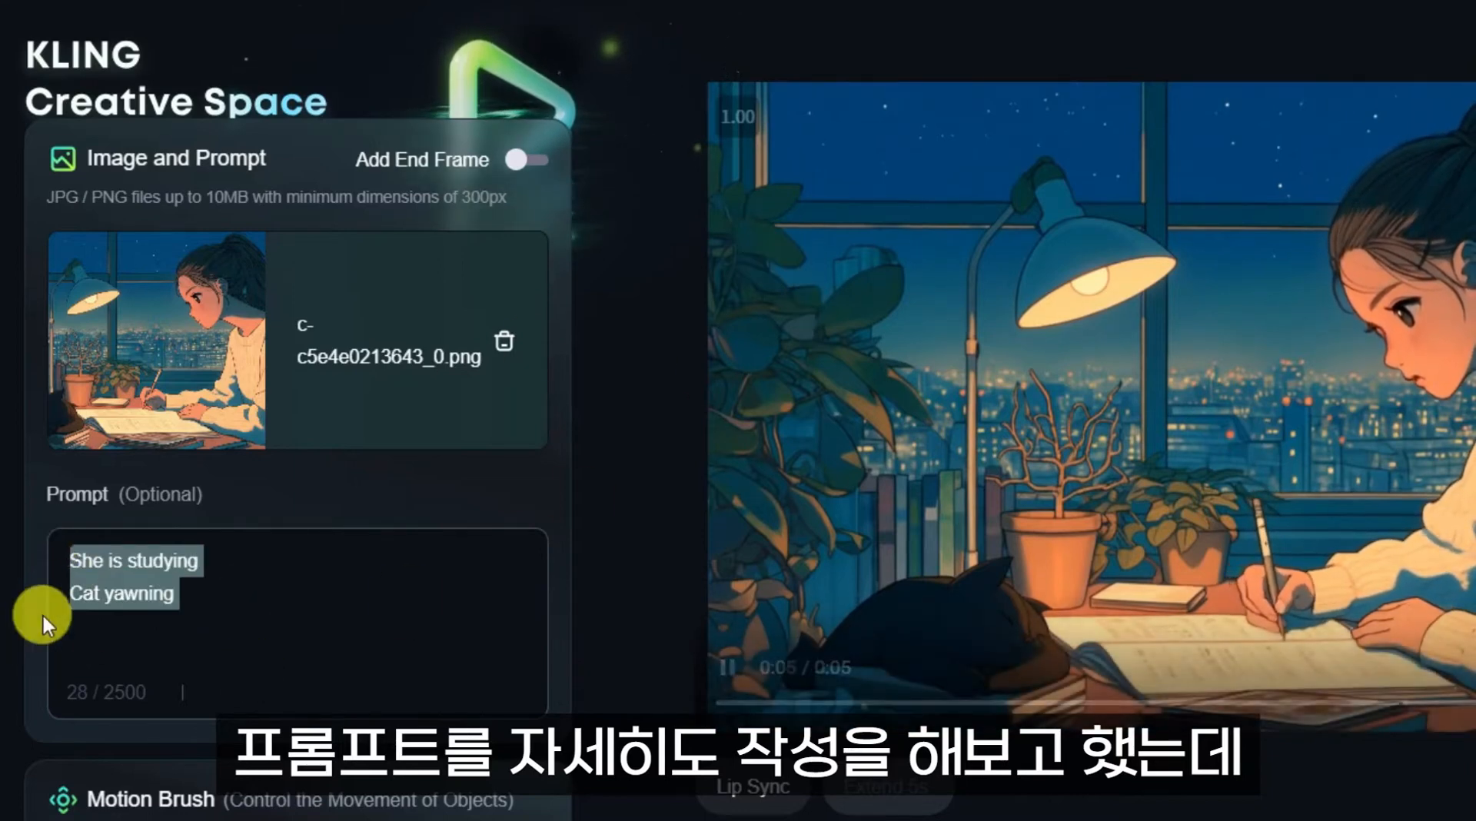
click(256, 587)
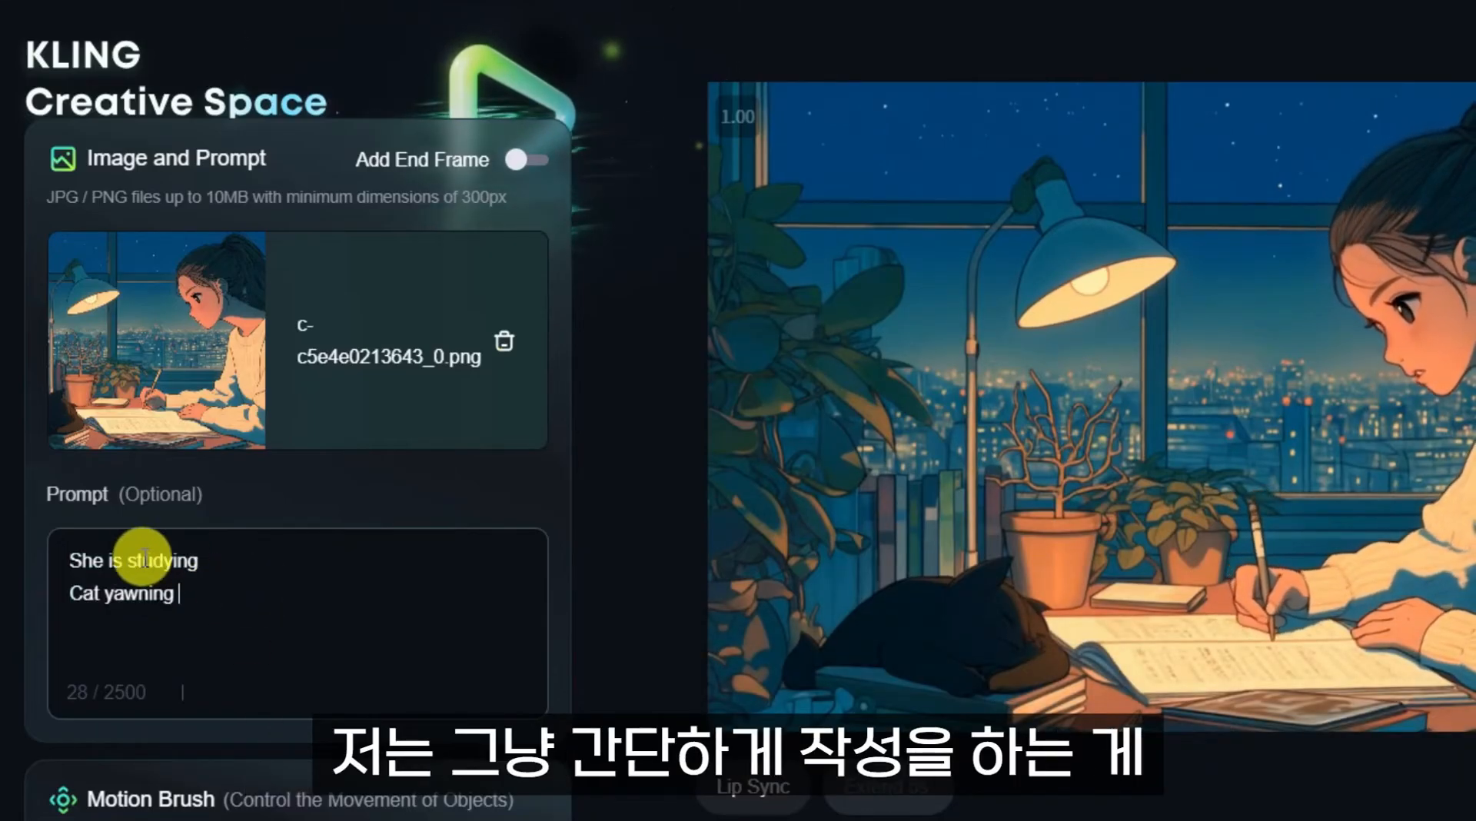
click(73, 558)
drag(73, 559, 230, 560)
click(303, 594)
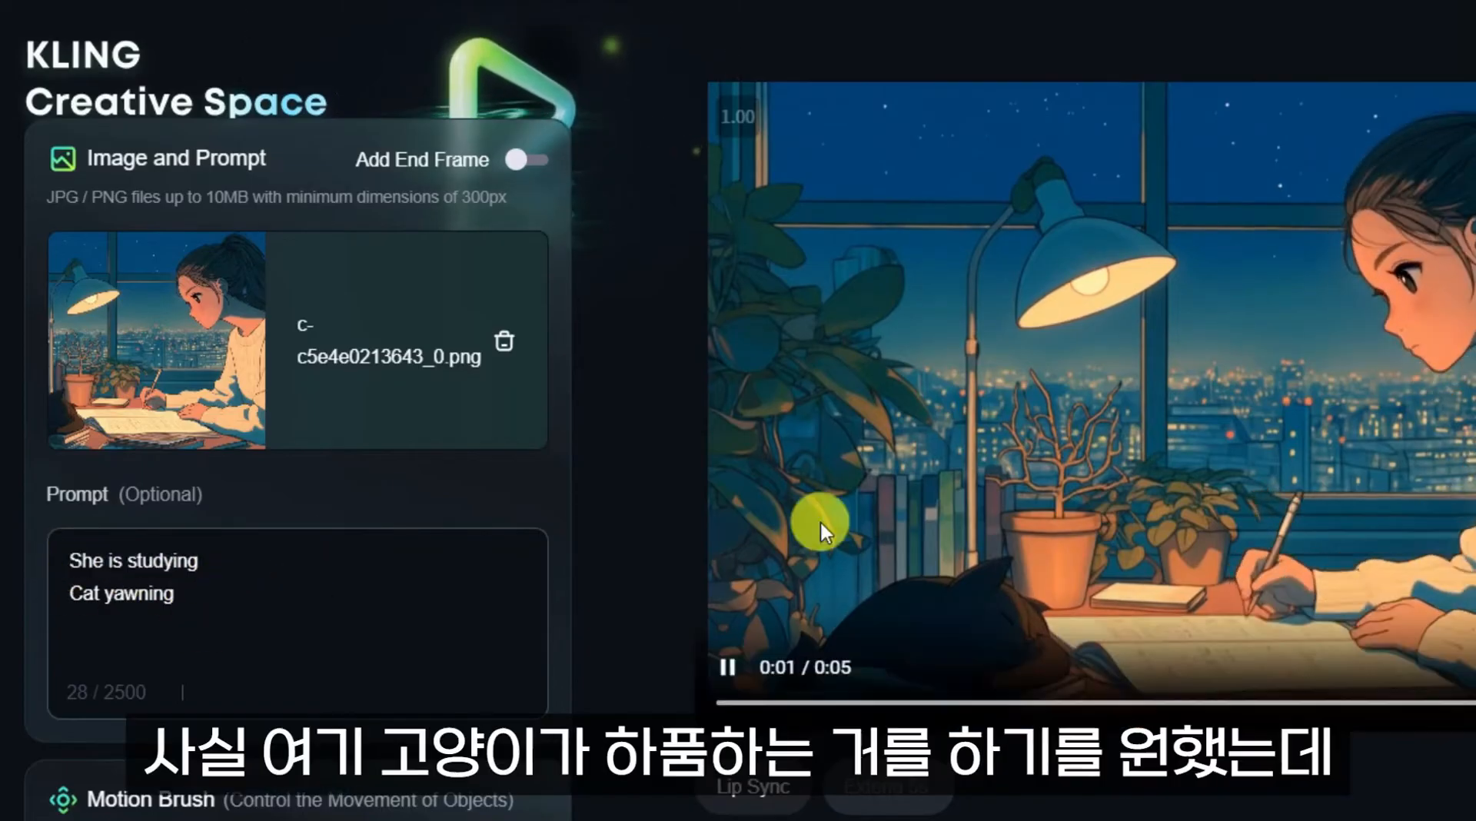
drag(71, 594, 218, 600)
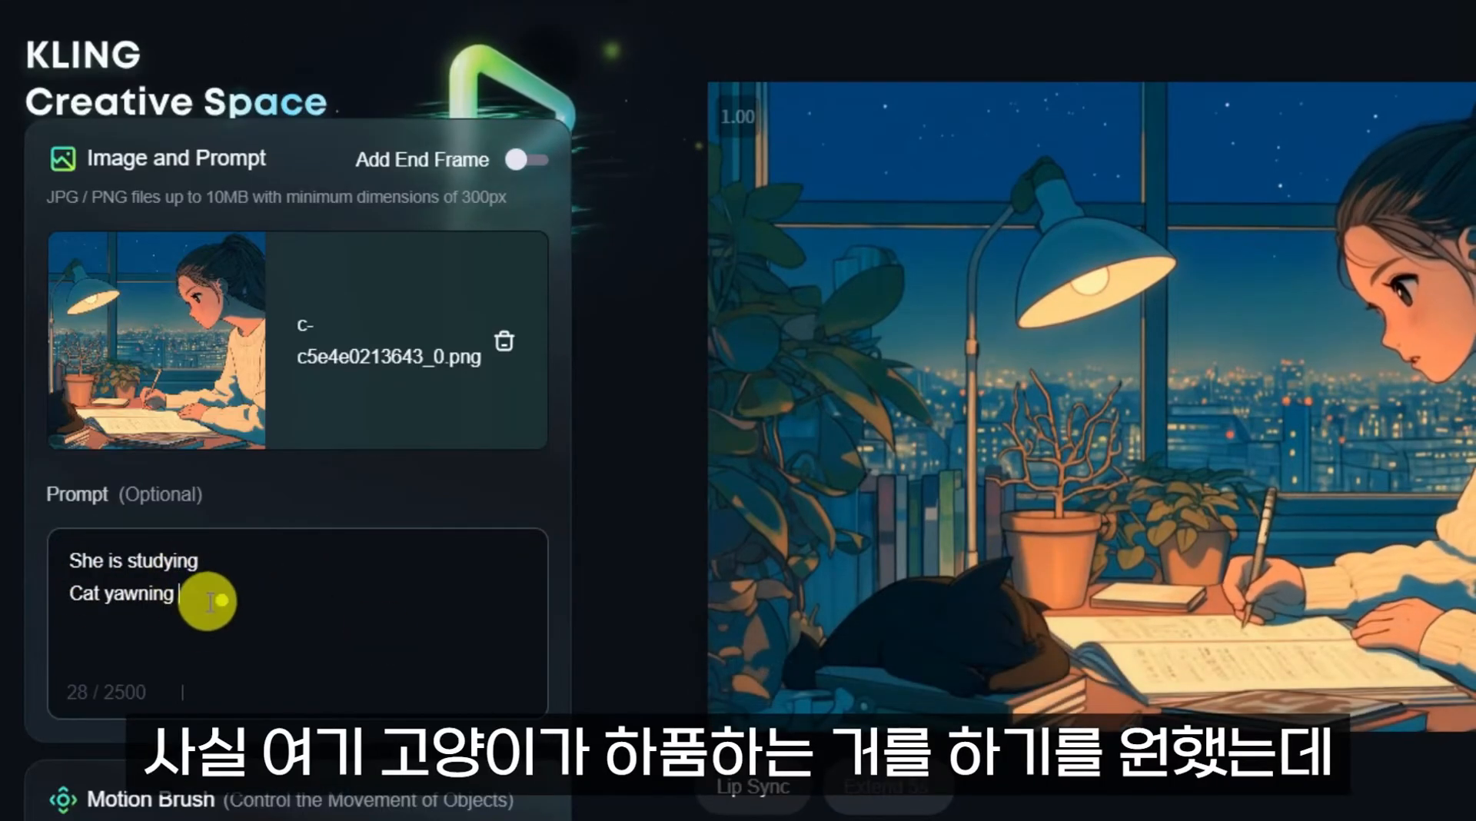
click(306, 631)
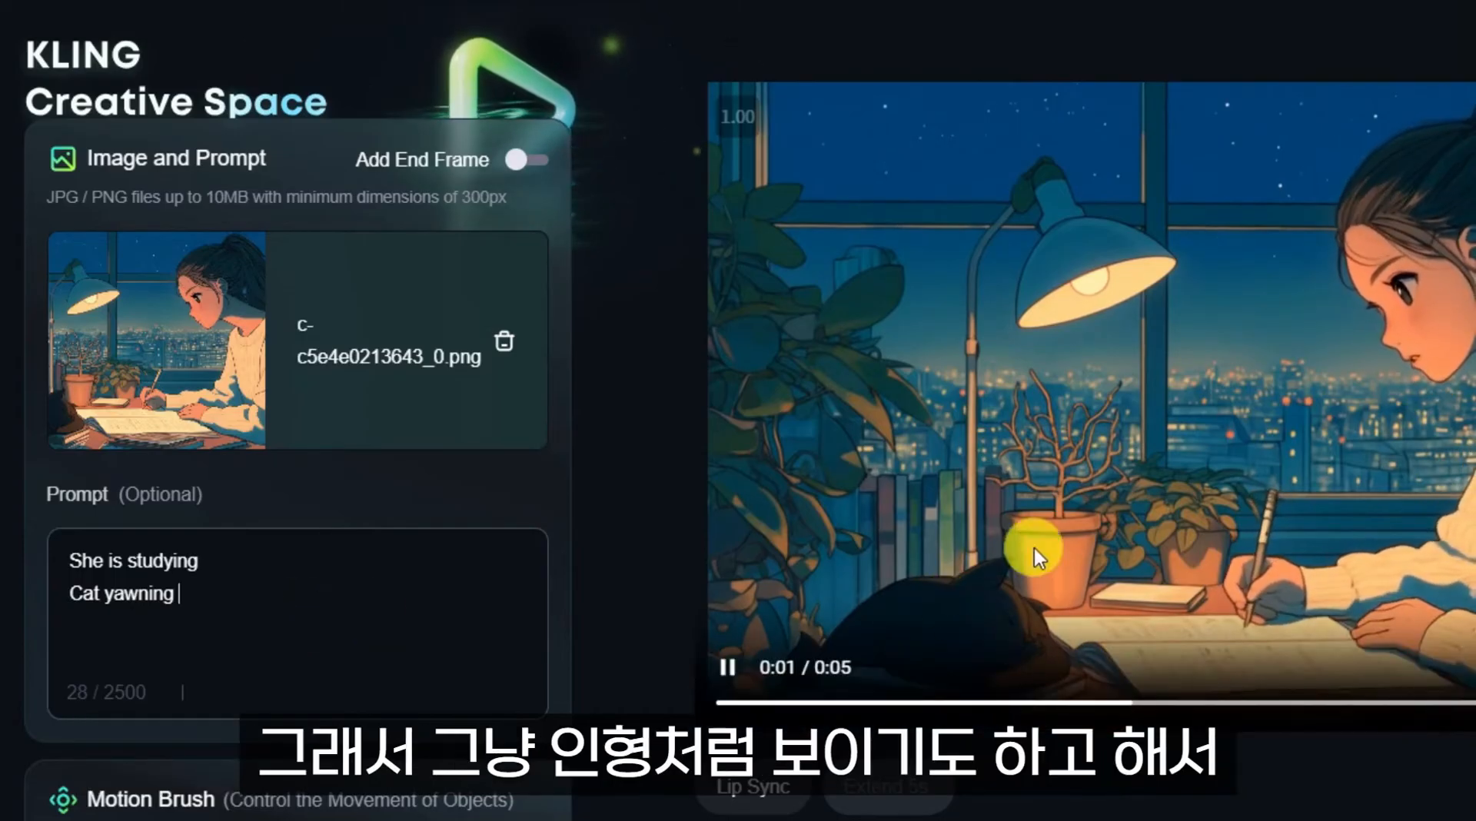
triple_click(280, 603)
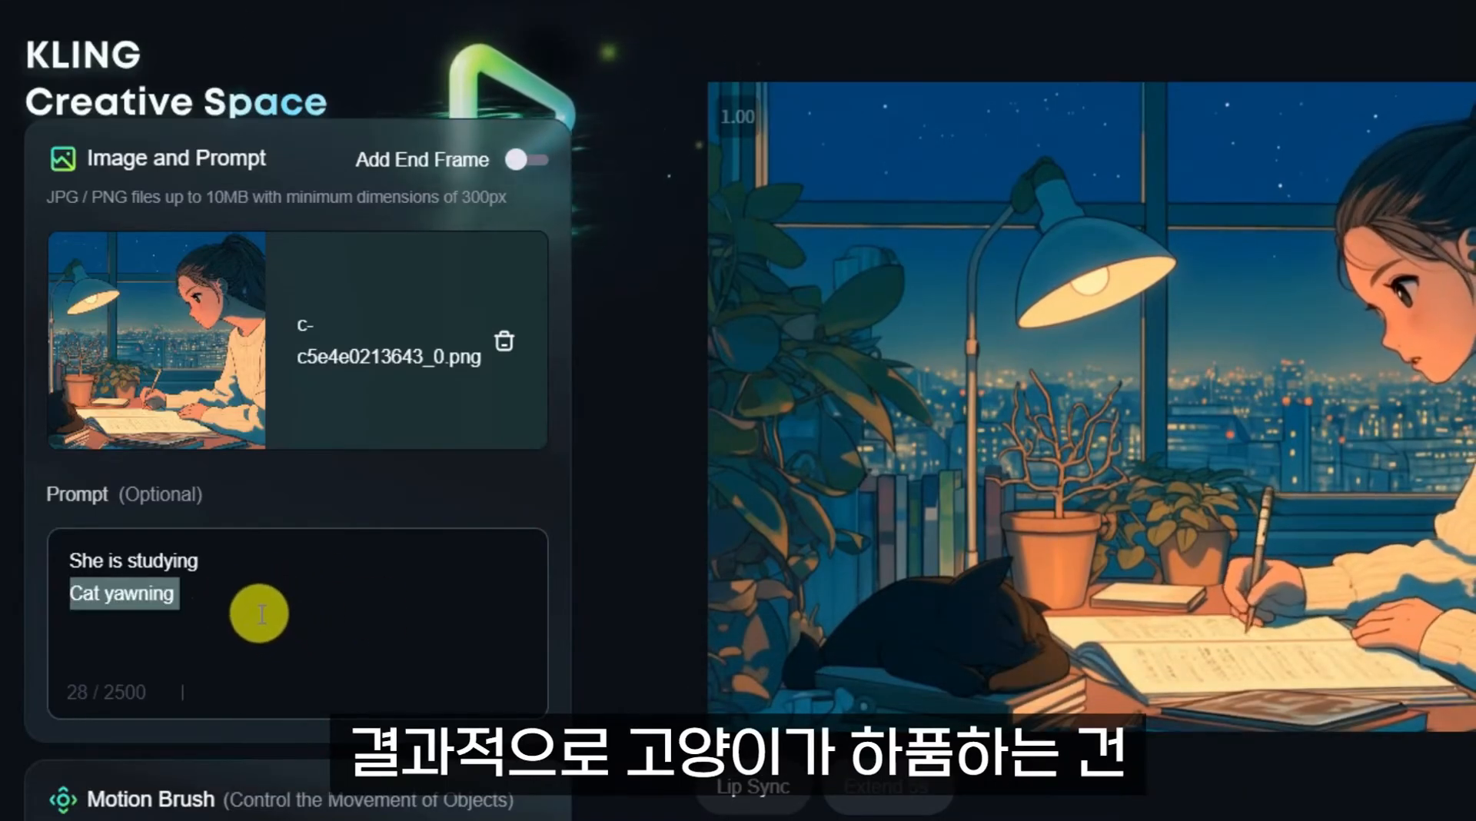
triple_click(264, 560)
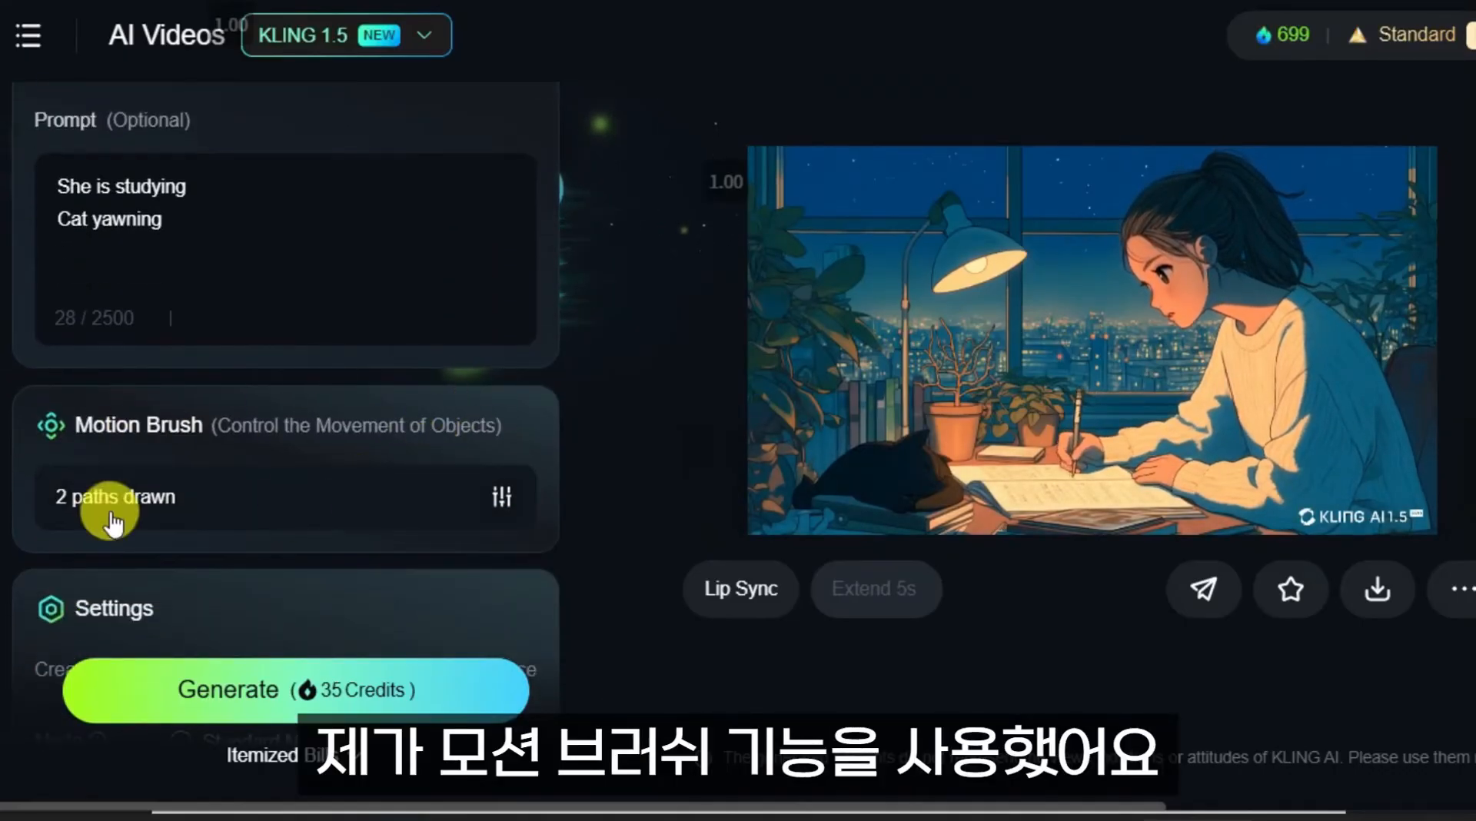
Open the Motion Brush setup for the image and examine the painted cat area and the Static Area.
click(502, 492)
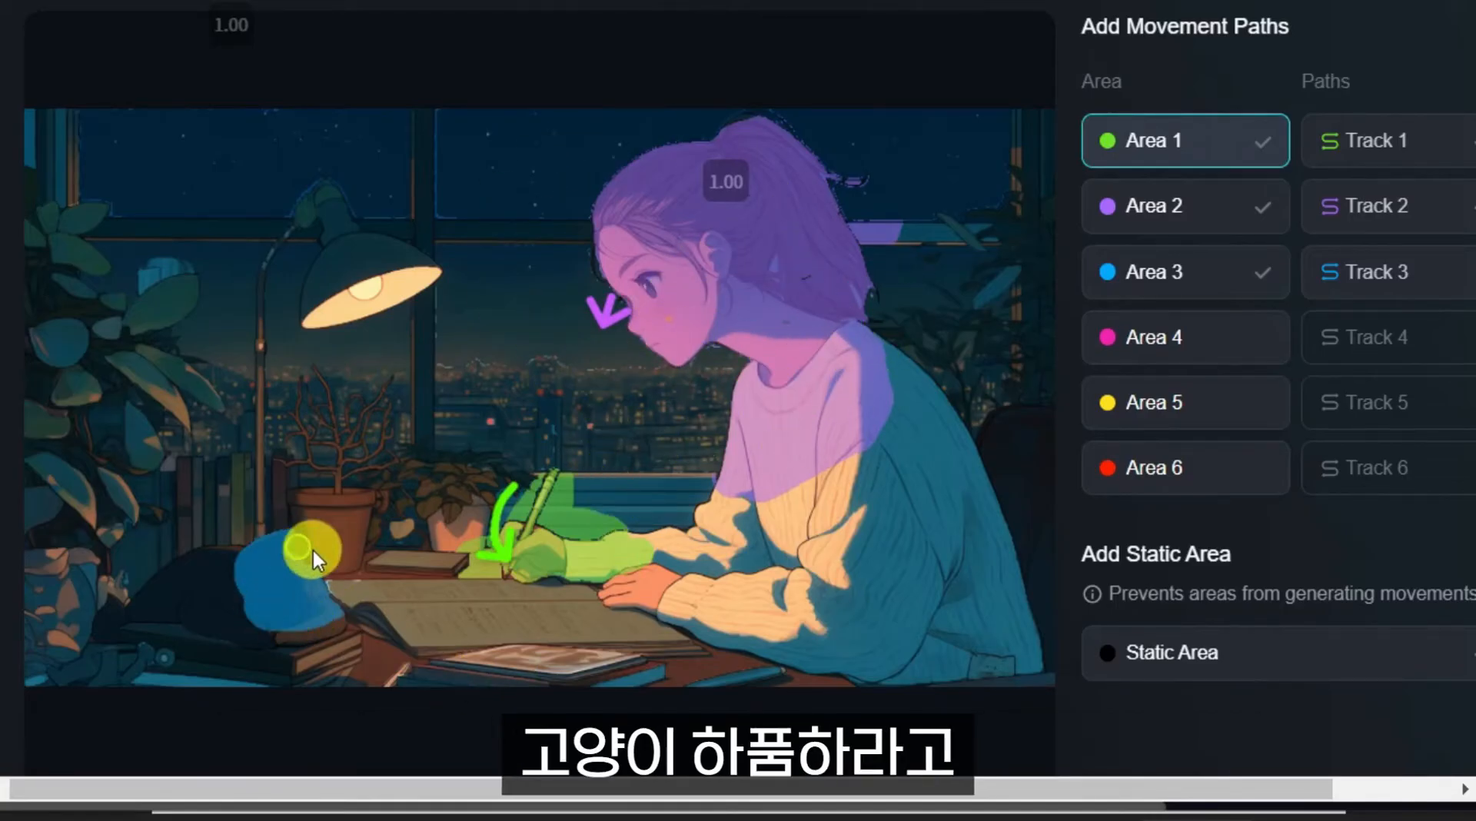
drag(251, 533, 307, 506)
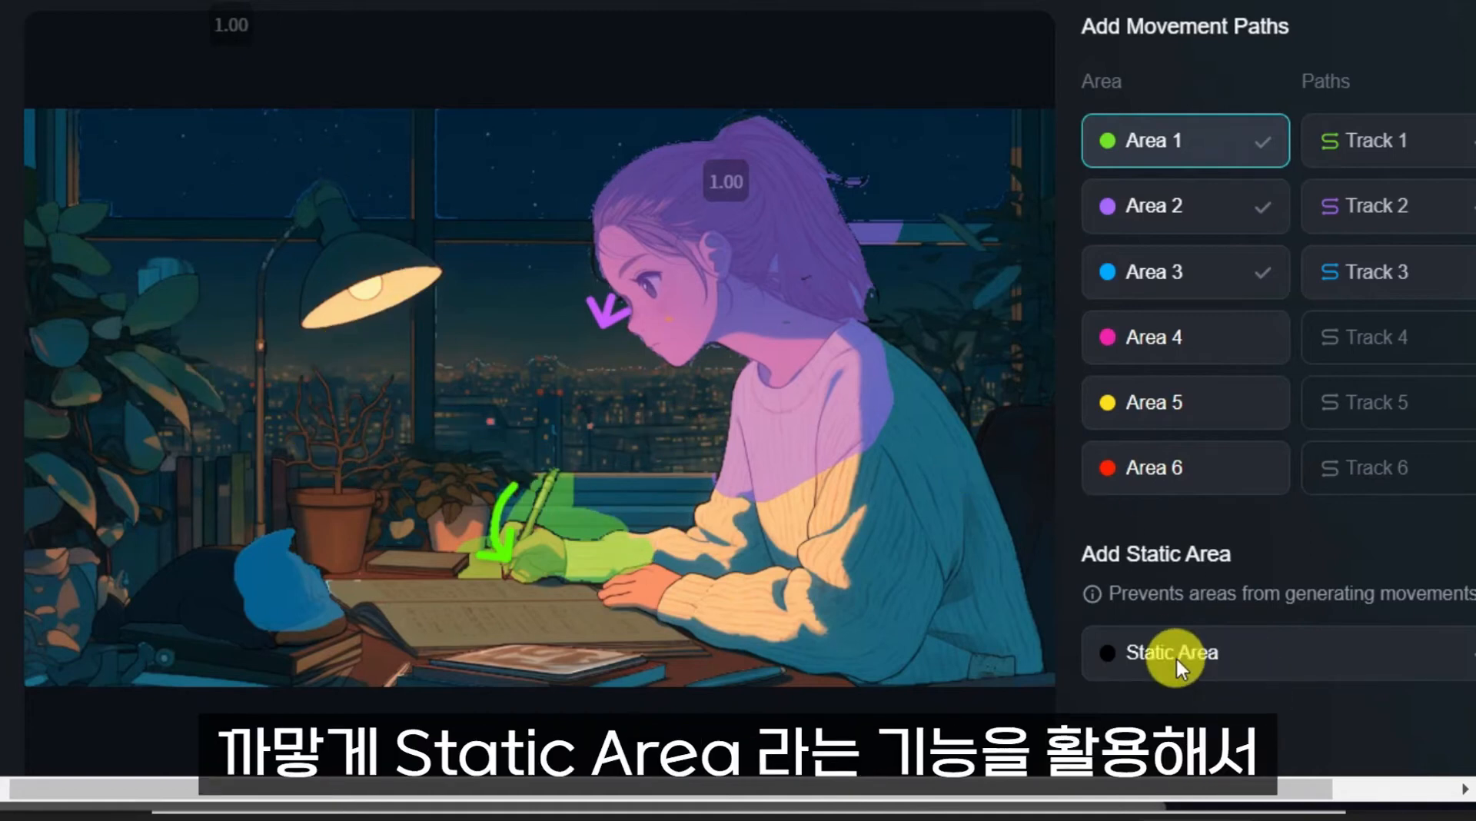
drag(1321, 792, 1400, 795)
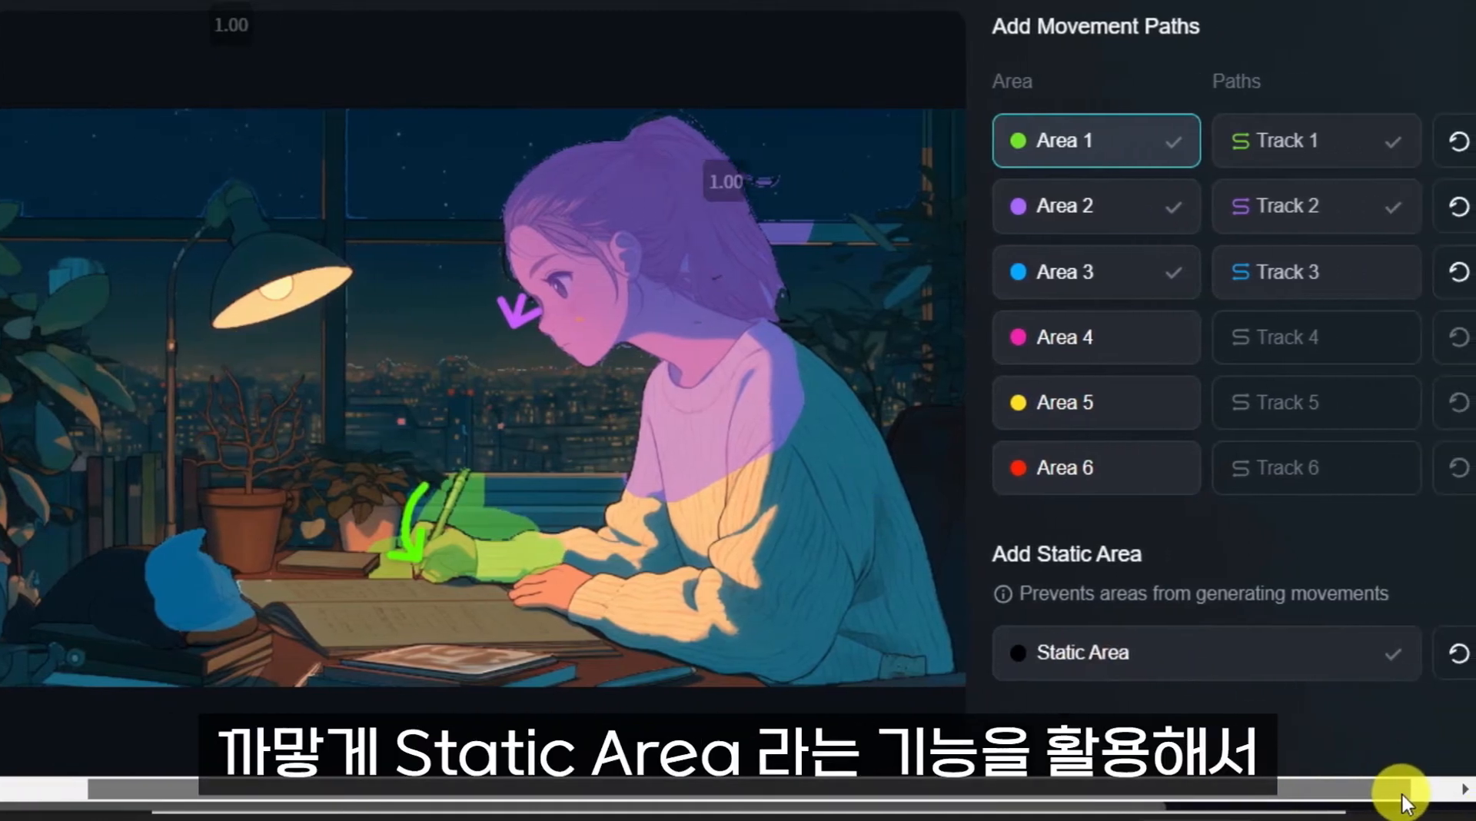
scroll(974, 785, left, 2)
scroll(940, 676, up, 2)
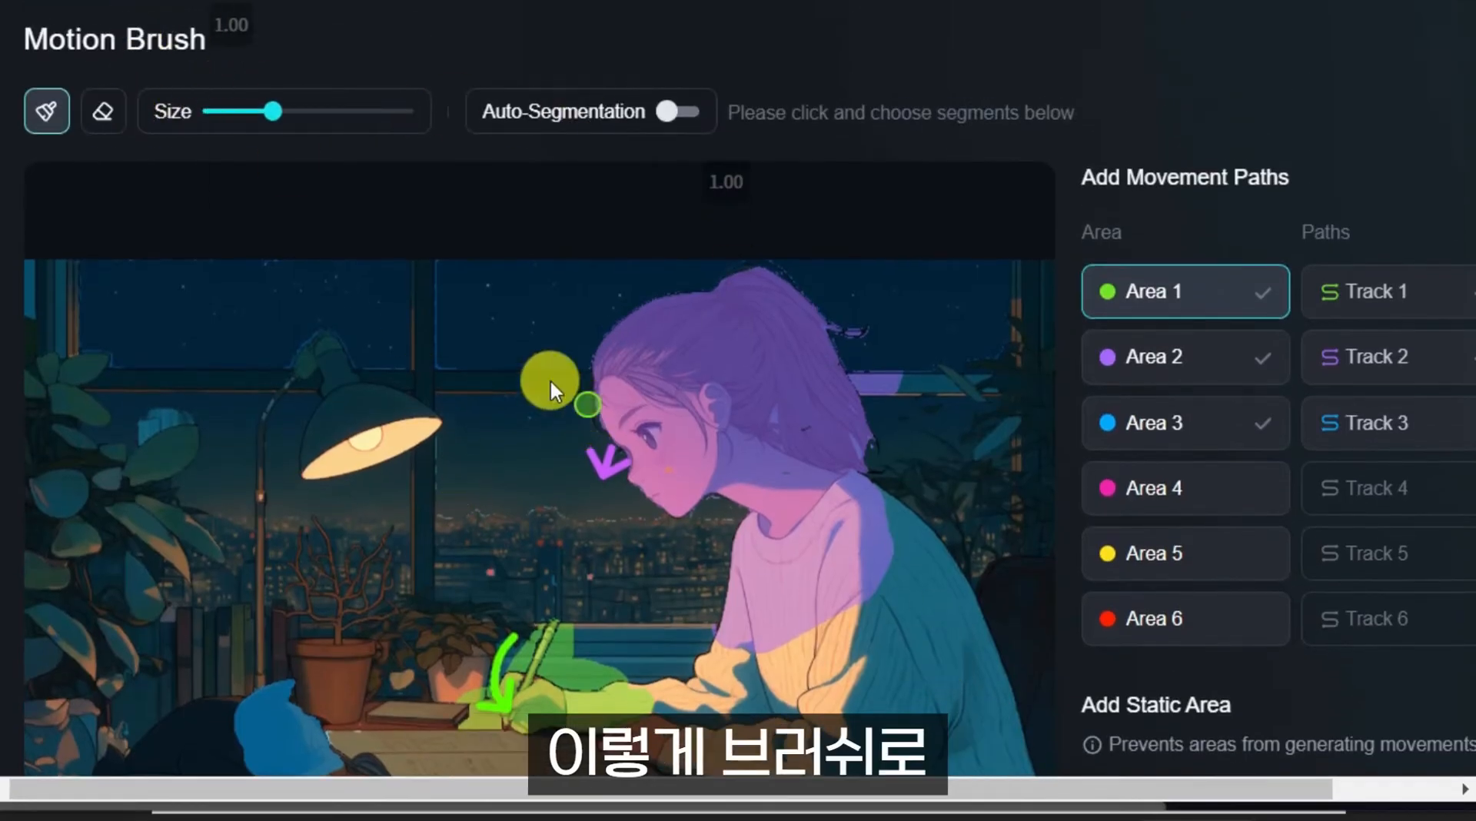
click(1177, 520)
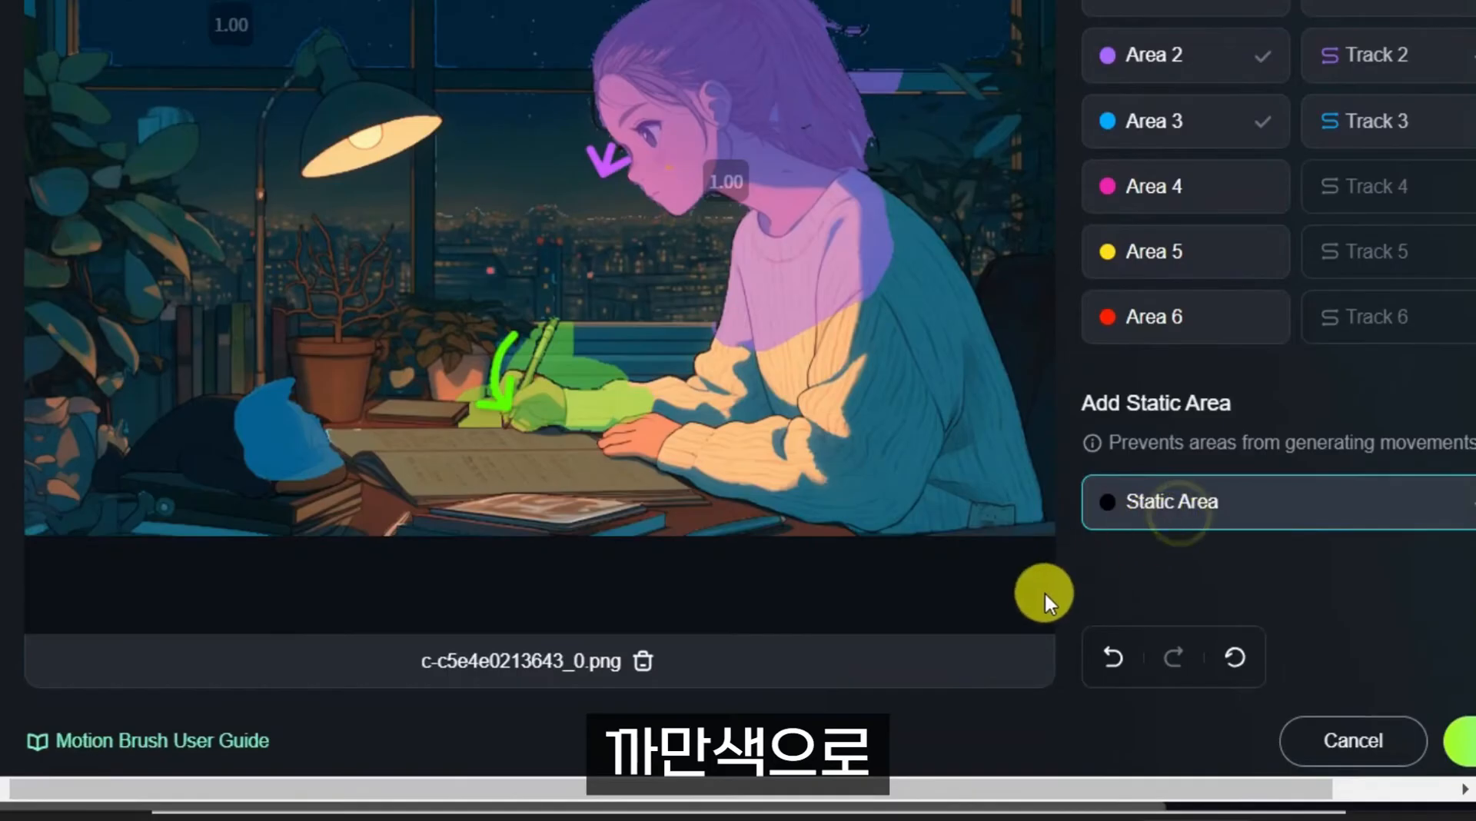
scroll(1045, 600, up, 4)
mouse_move(518, 330)
mouse_down()
mouse_move(582, 293)
mouse_move(478, 263)
mouse_up()
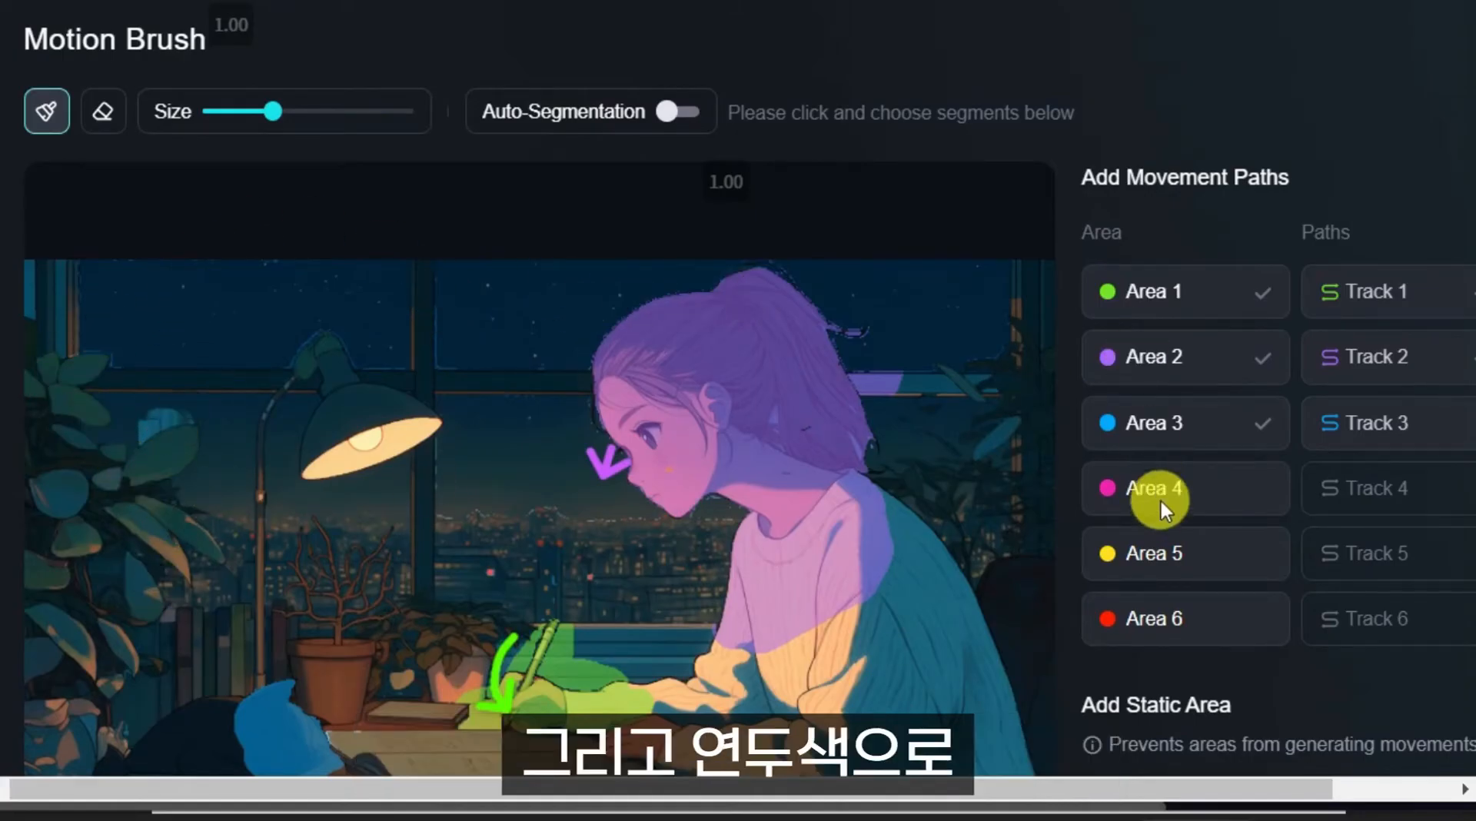
Review Area 1 with Track 1 on the writing hand and Area 2 with Track 2 on the girl's head.
scroll(1153, 501, down, 2)
click(1151, 140)
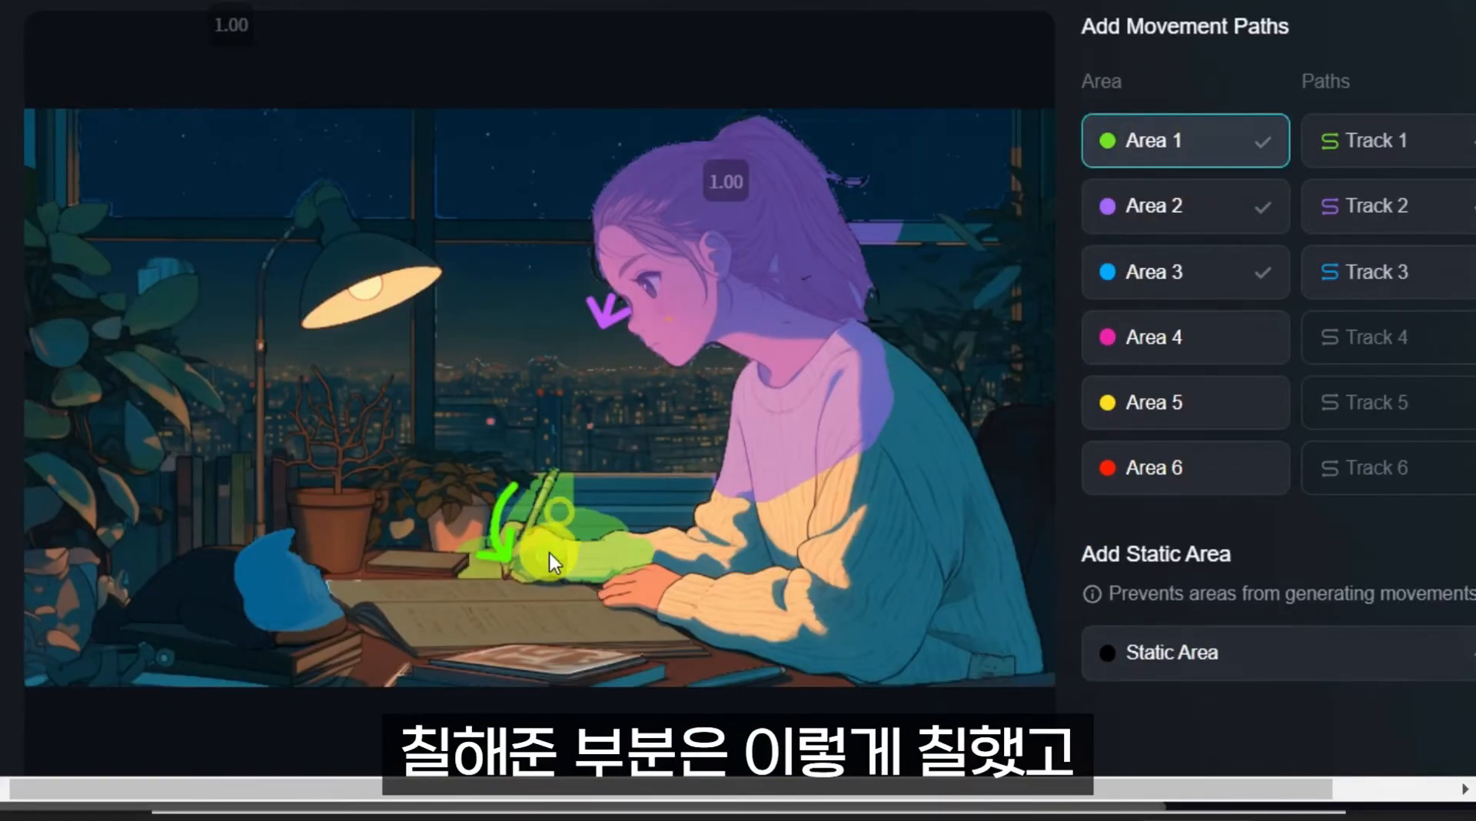
click(1377, 140)
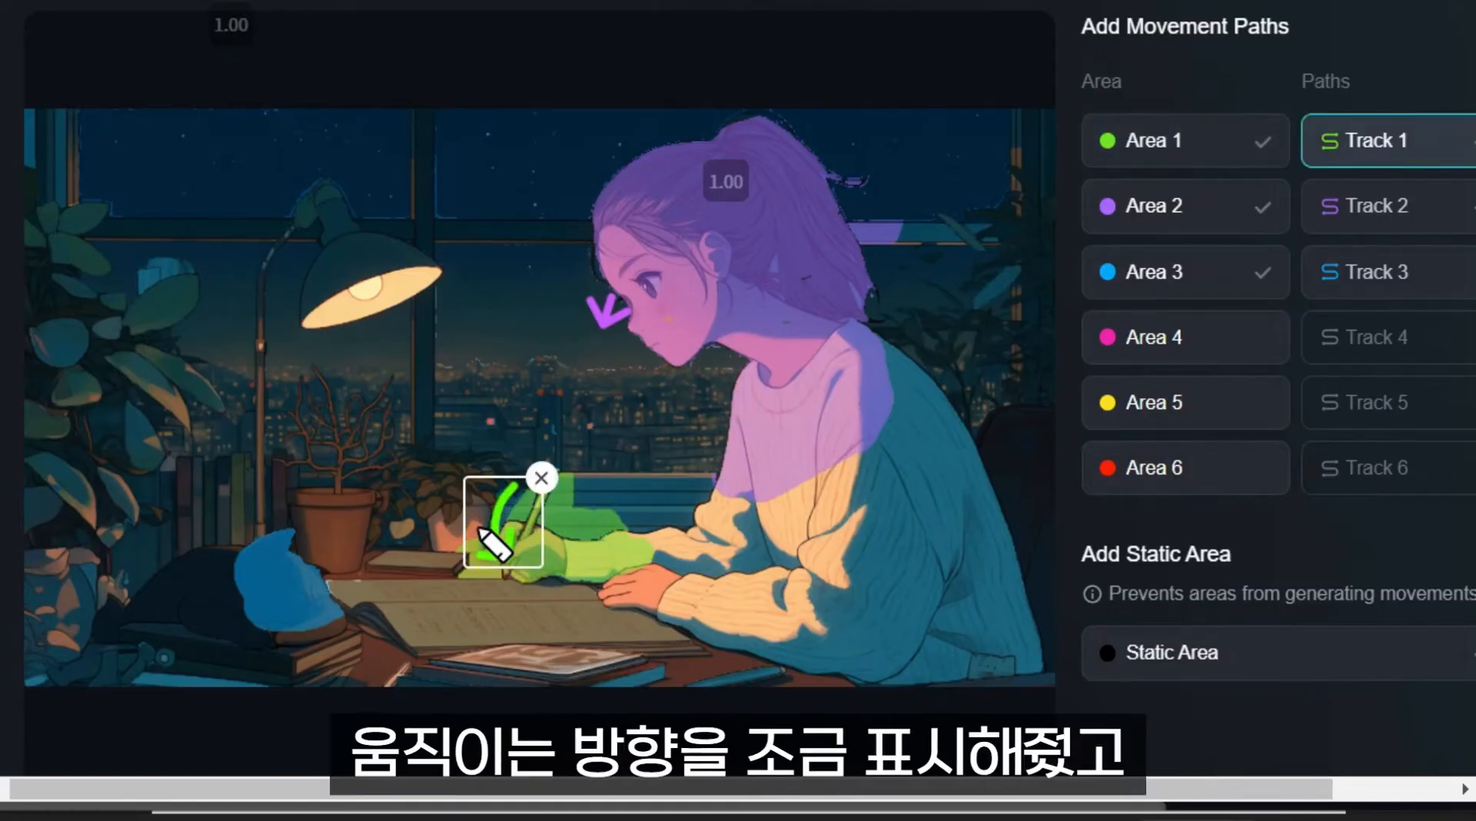
click(1151, 206)
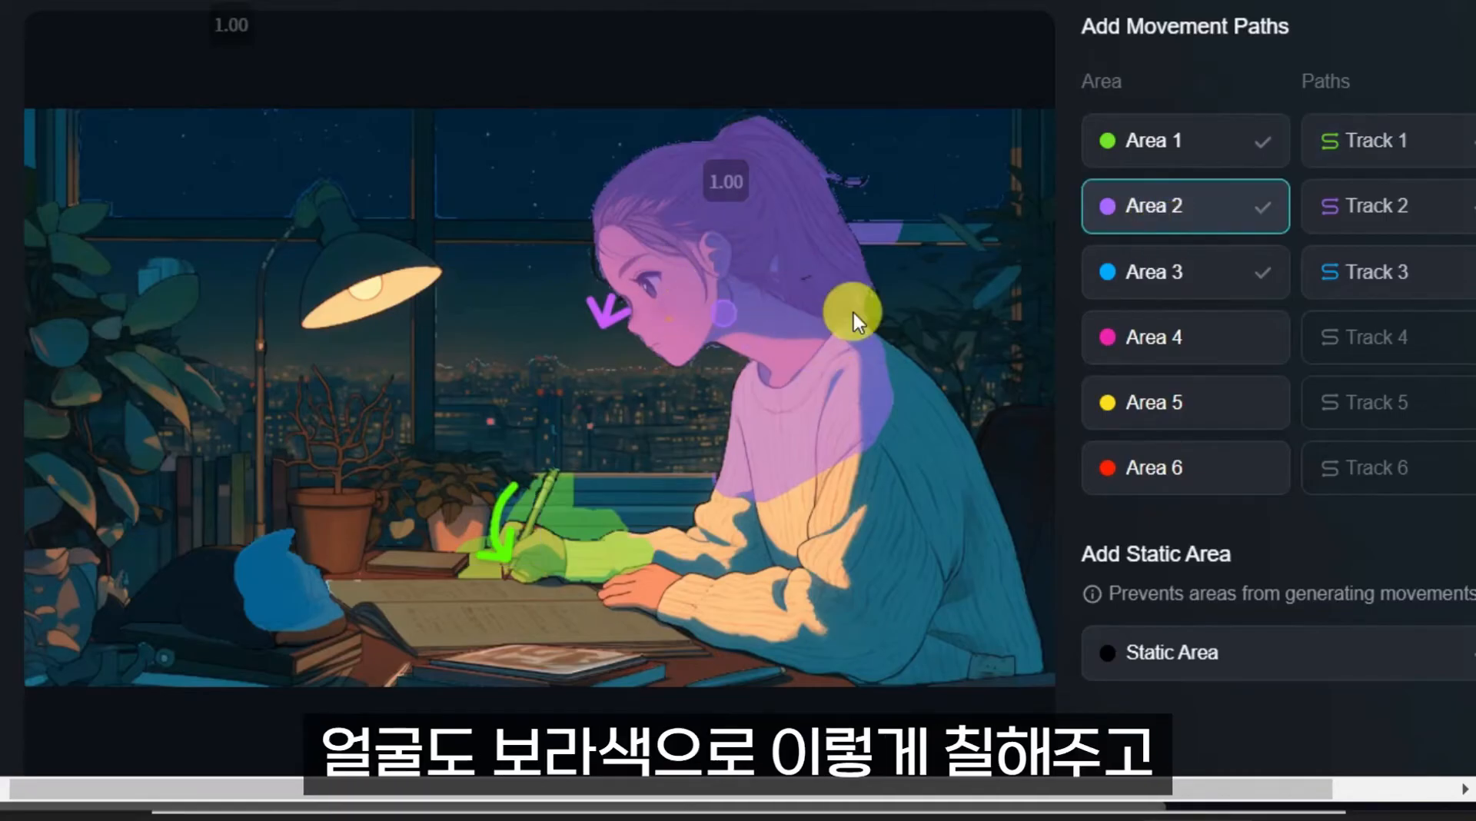
click(1373, 228)
click(594, 313)
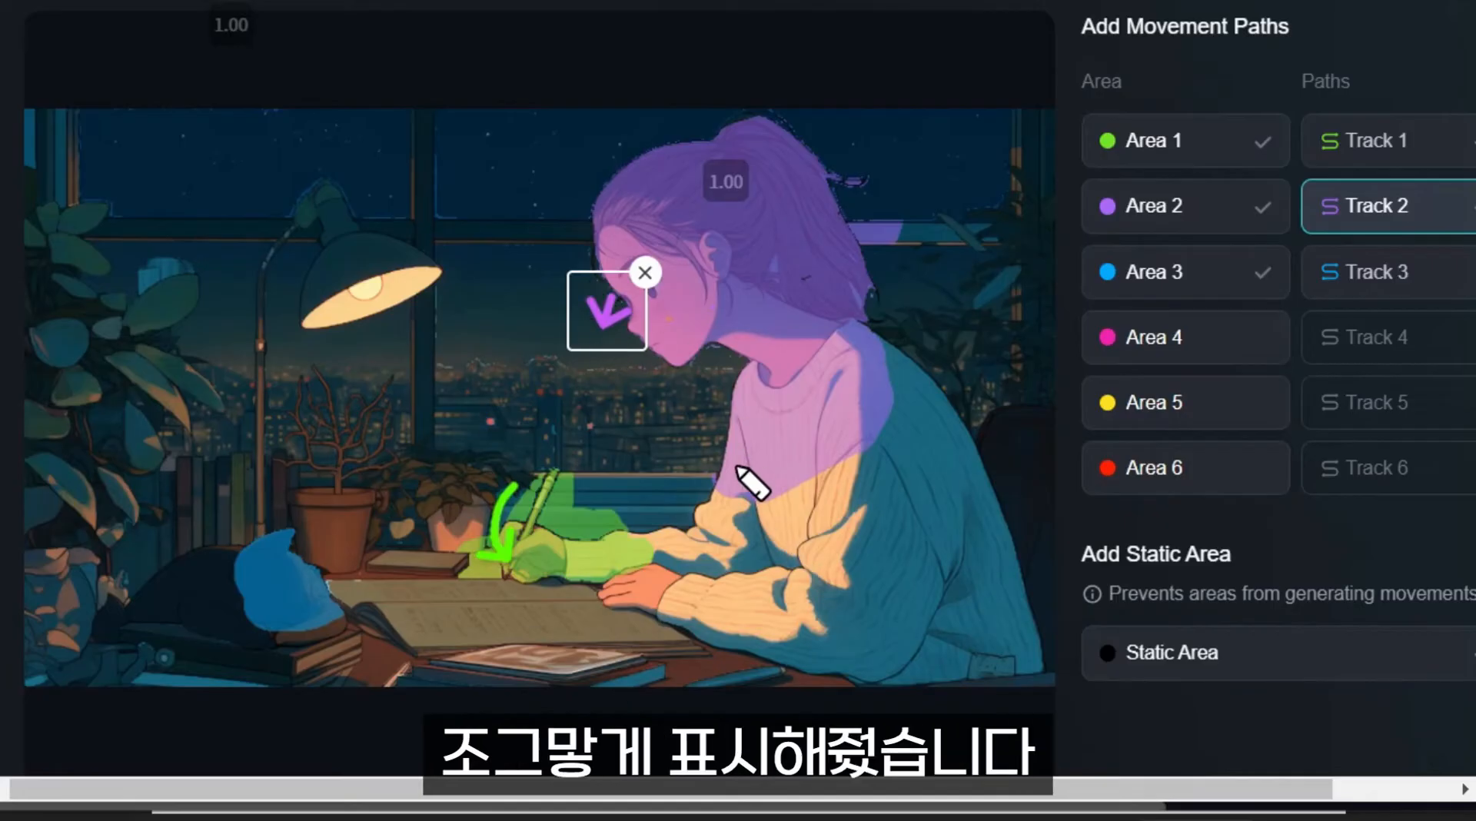
Select the Static Area once more and confirm the Motion Brush setup.
click(1127, 662)
scroll(1309, 648, down, 1)
scroll(796, 249, up, 1)
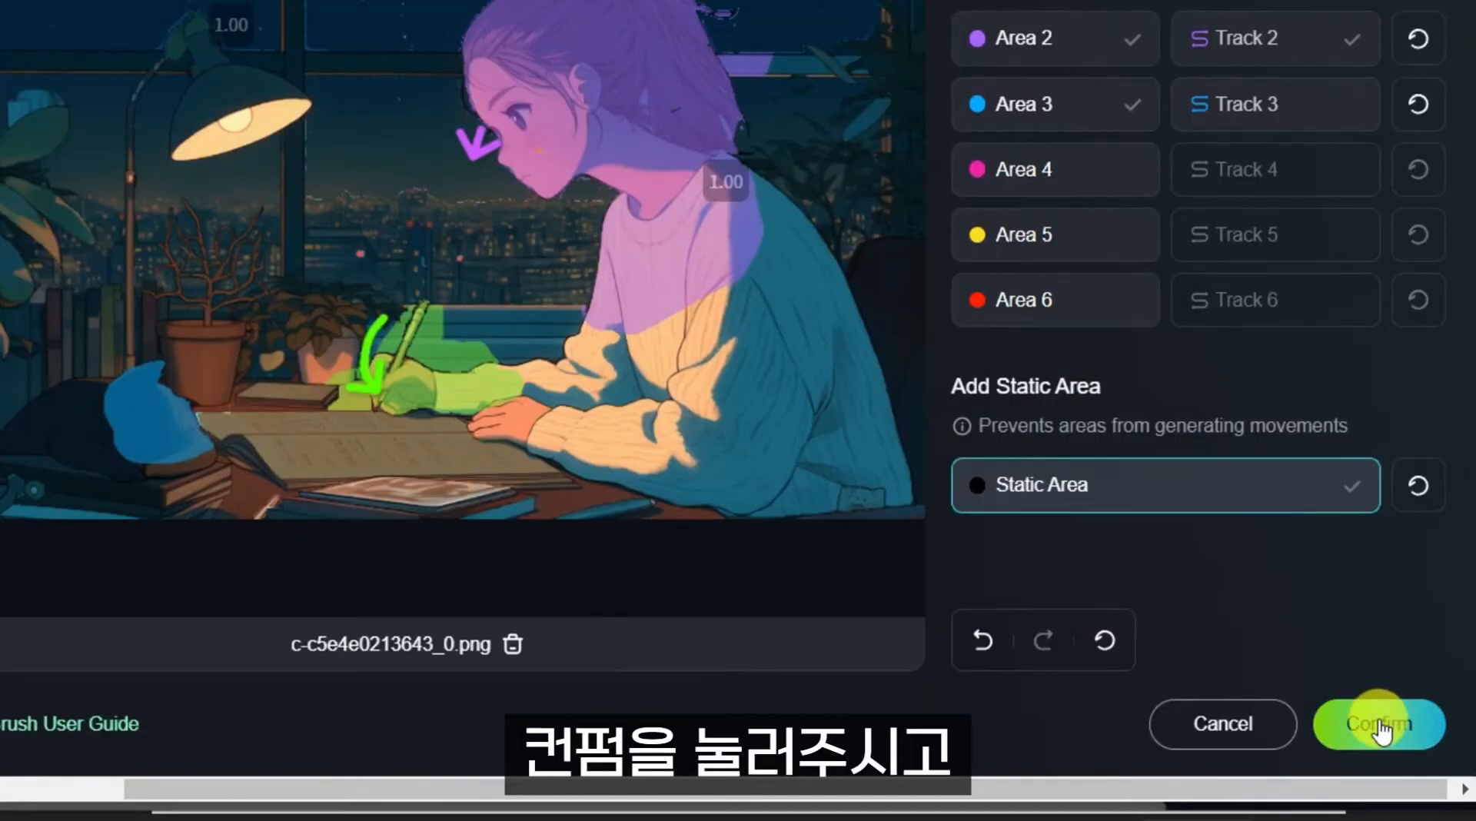
click(1379, 726)
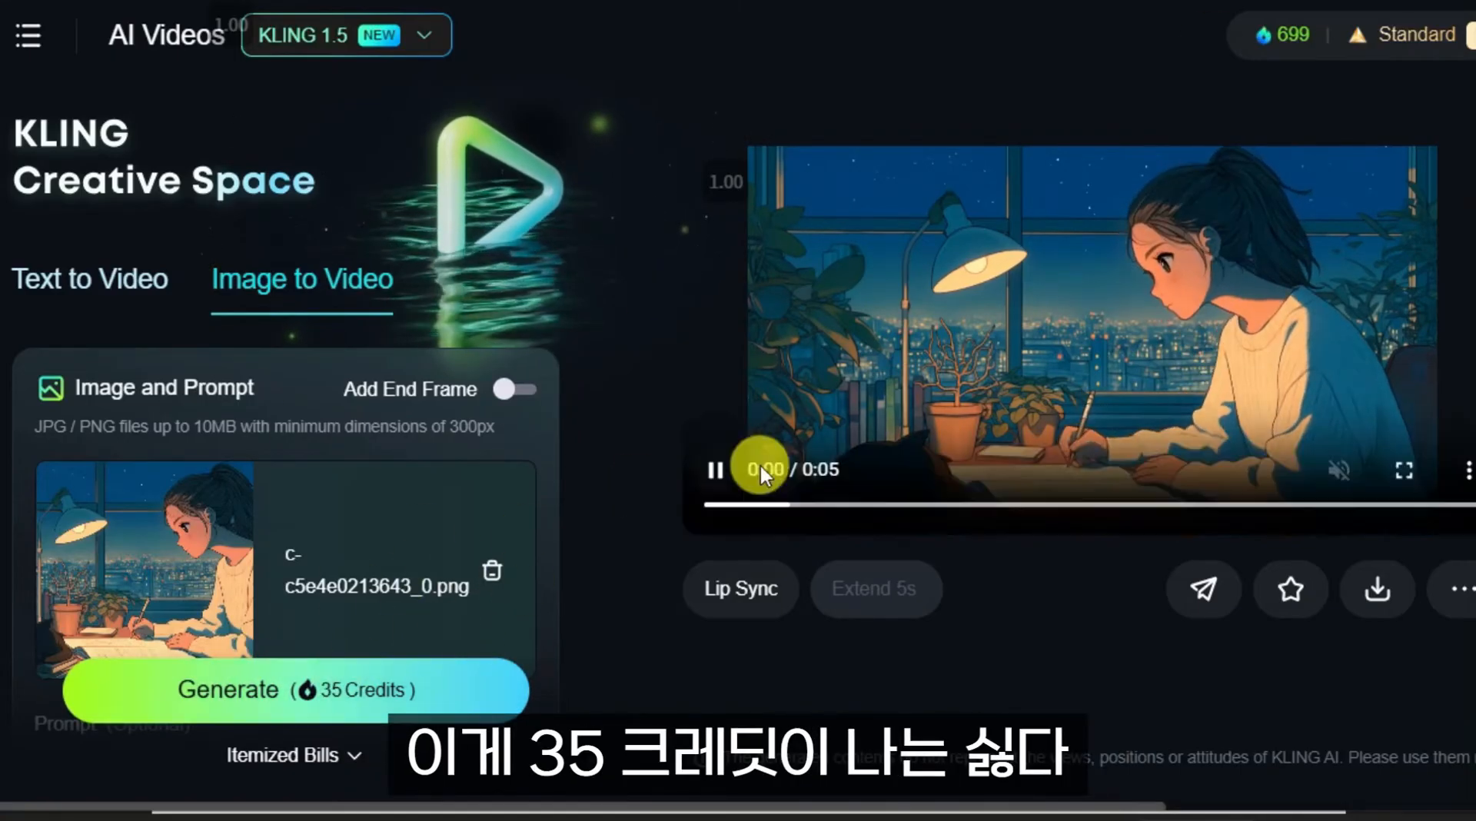
Set the video model to KLING 1.0 and the mode to Standard Mode, and check the credit cost of generating.
click(389, 36)
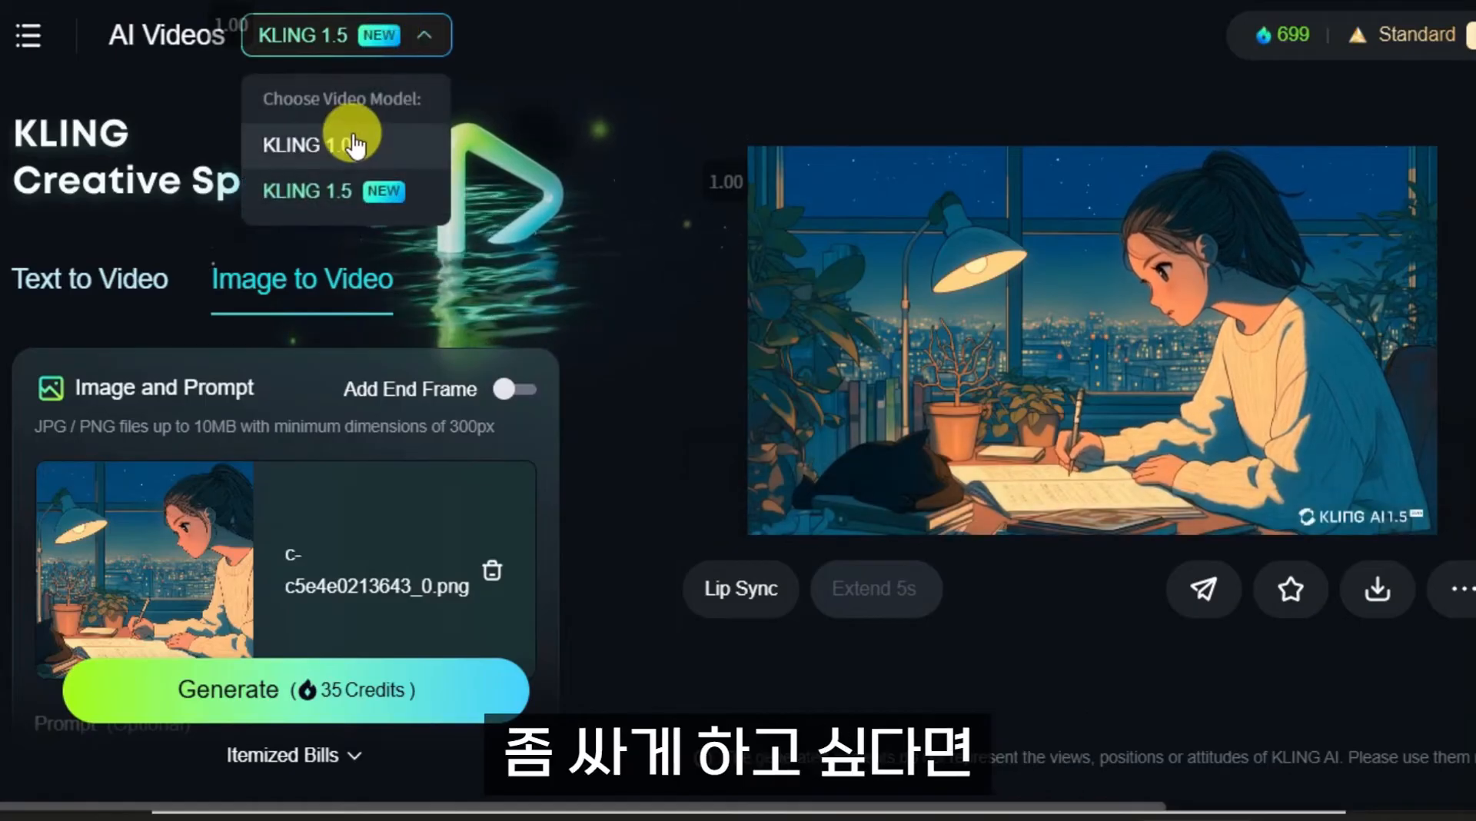
click(289, 141)
scroll(346, 592, down, 5)
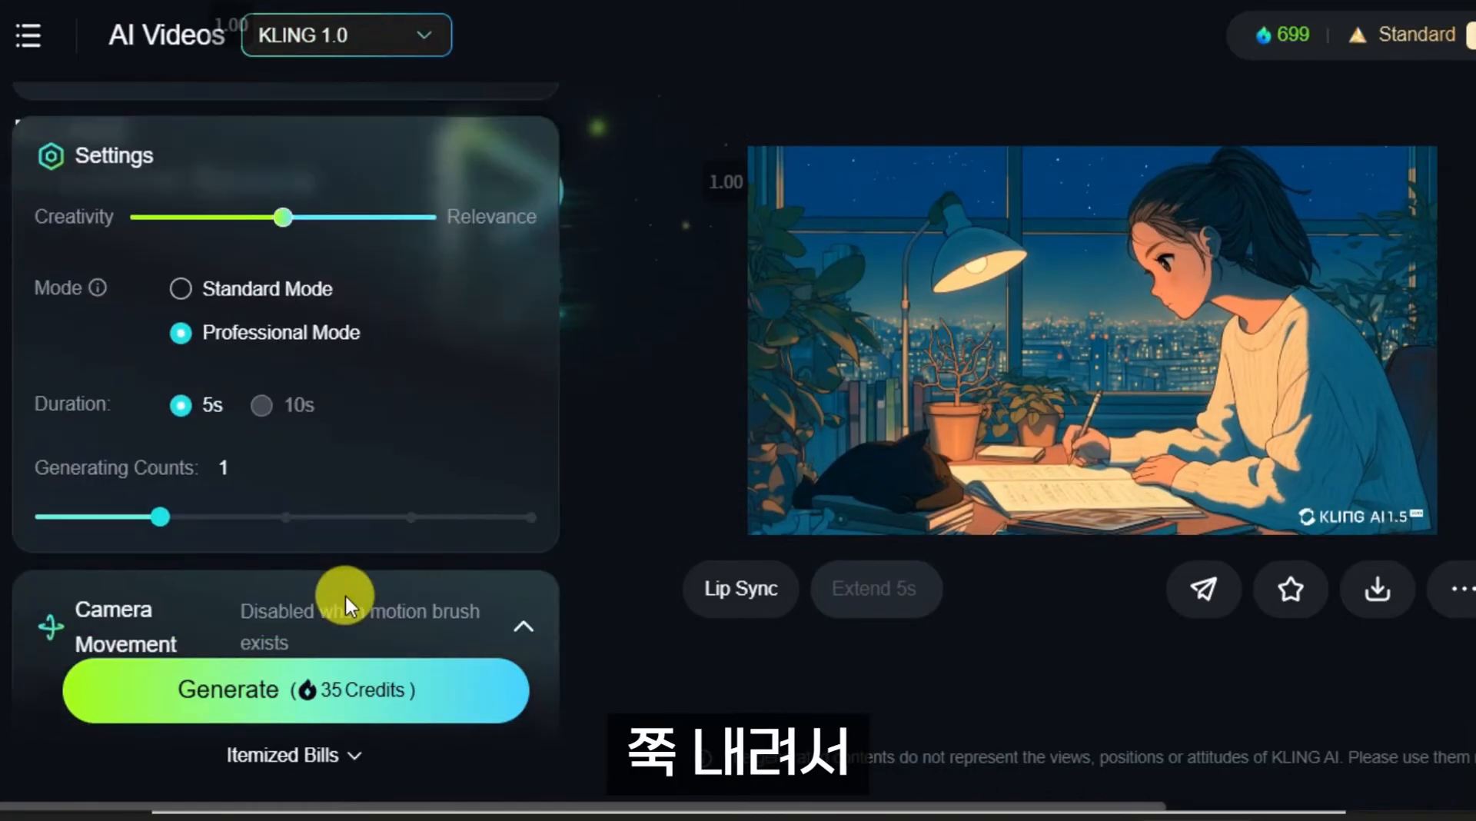
click(181, 288)
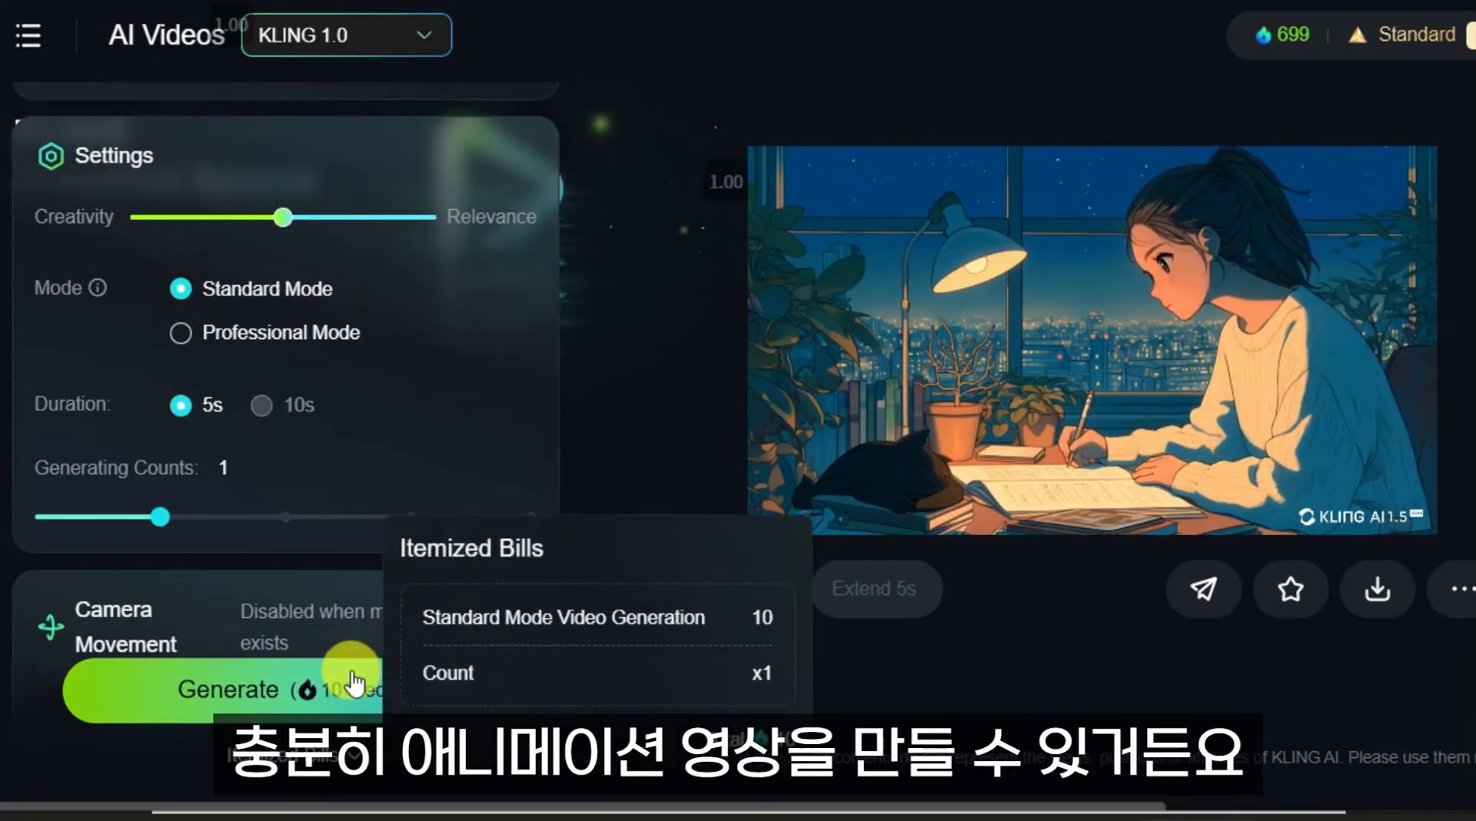
mouse_move(736, 421)
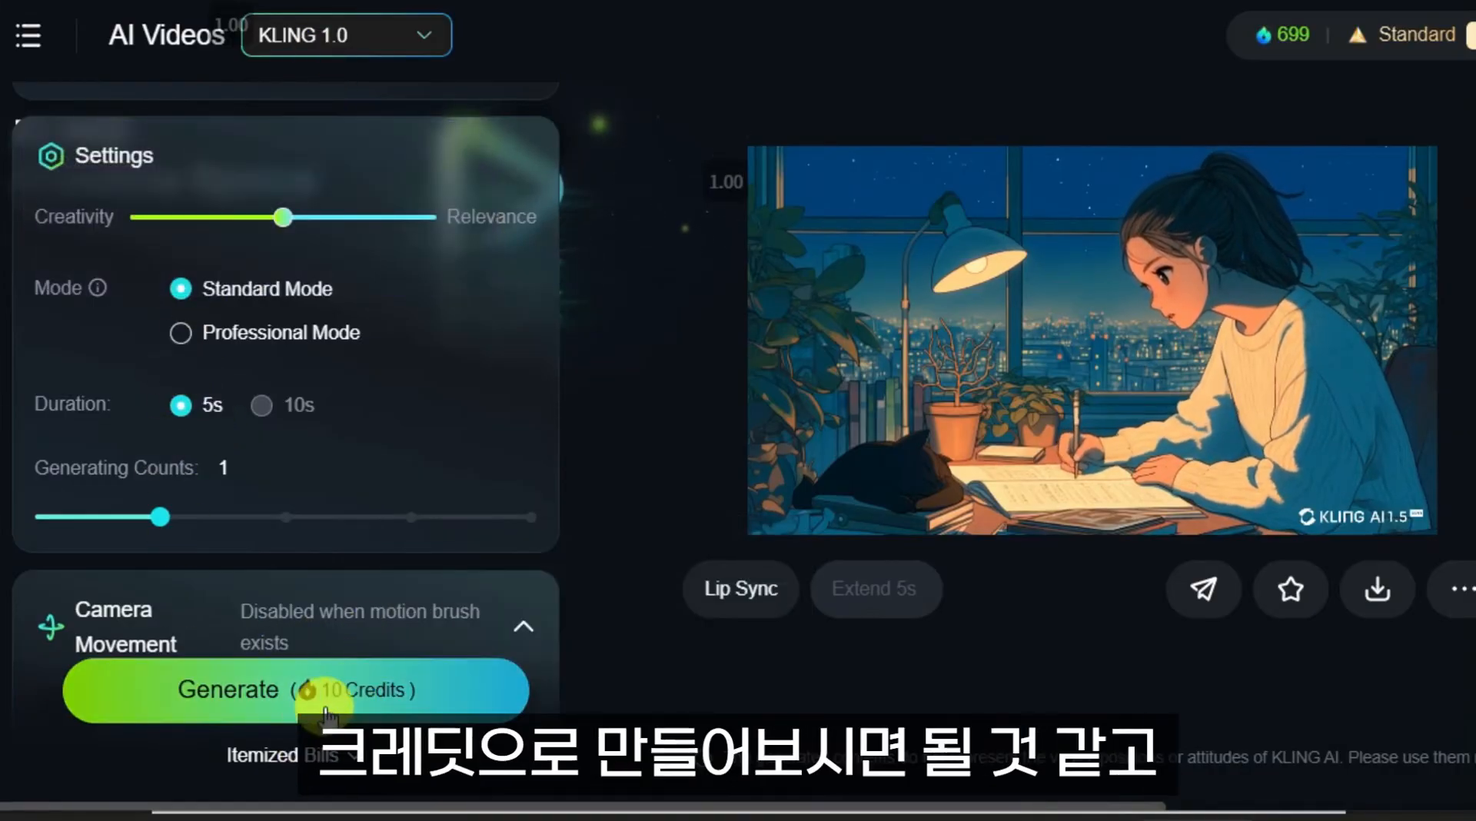
scroll(1137, 800, right, 3)
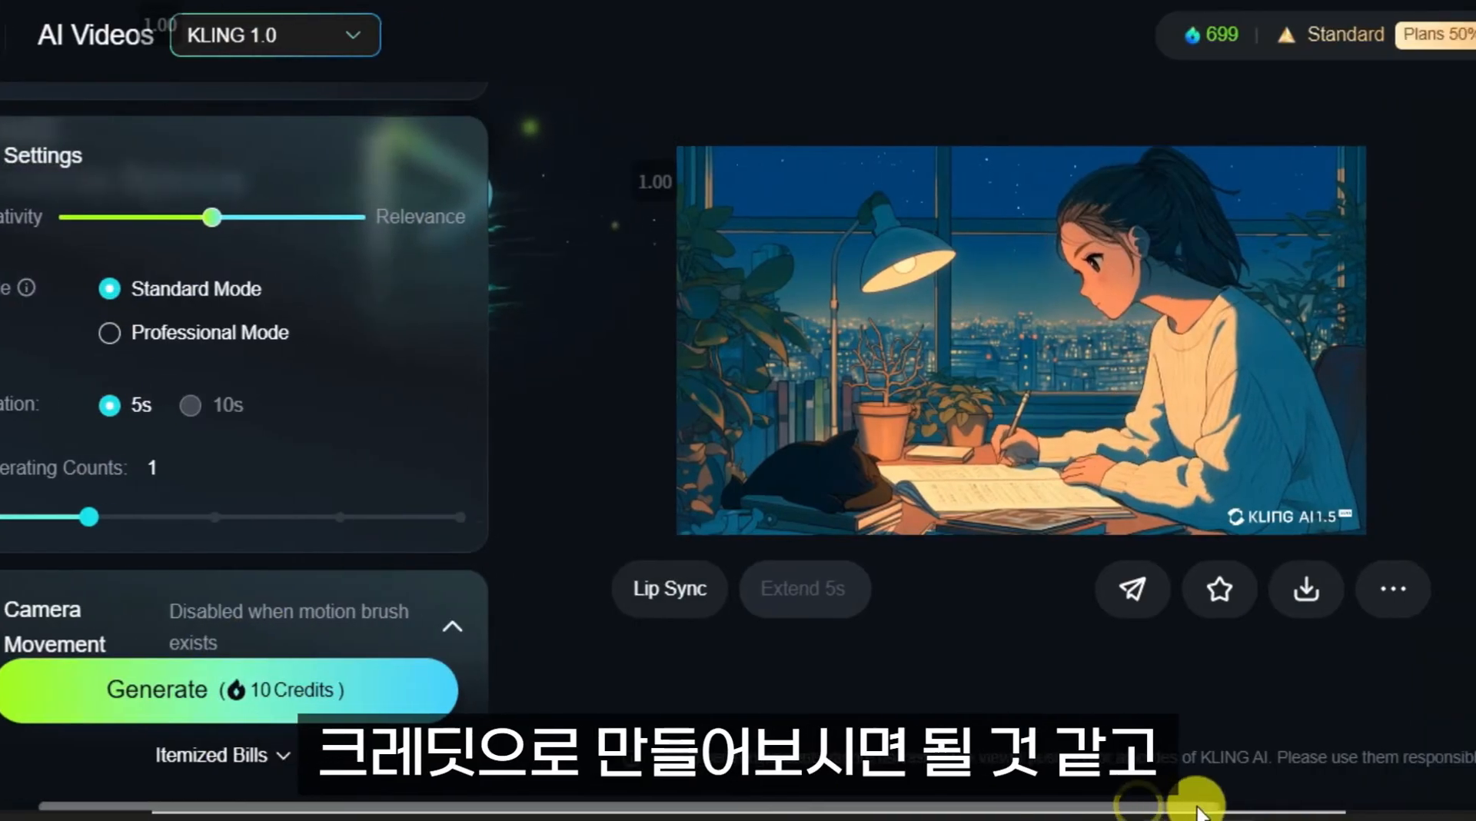
mouse_move(102, 742)
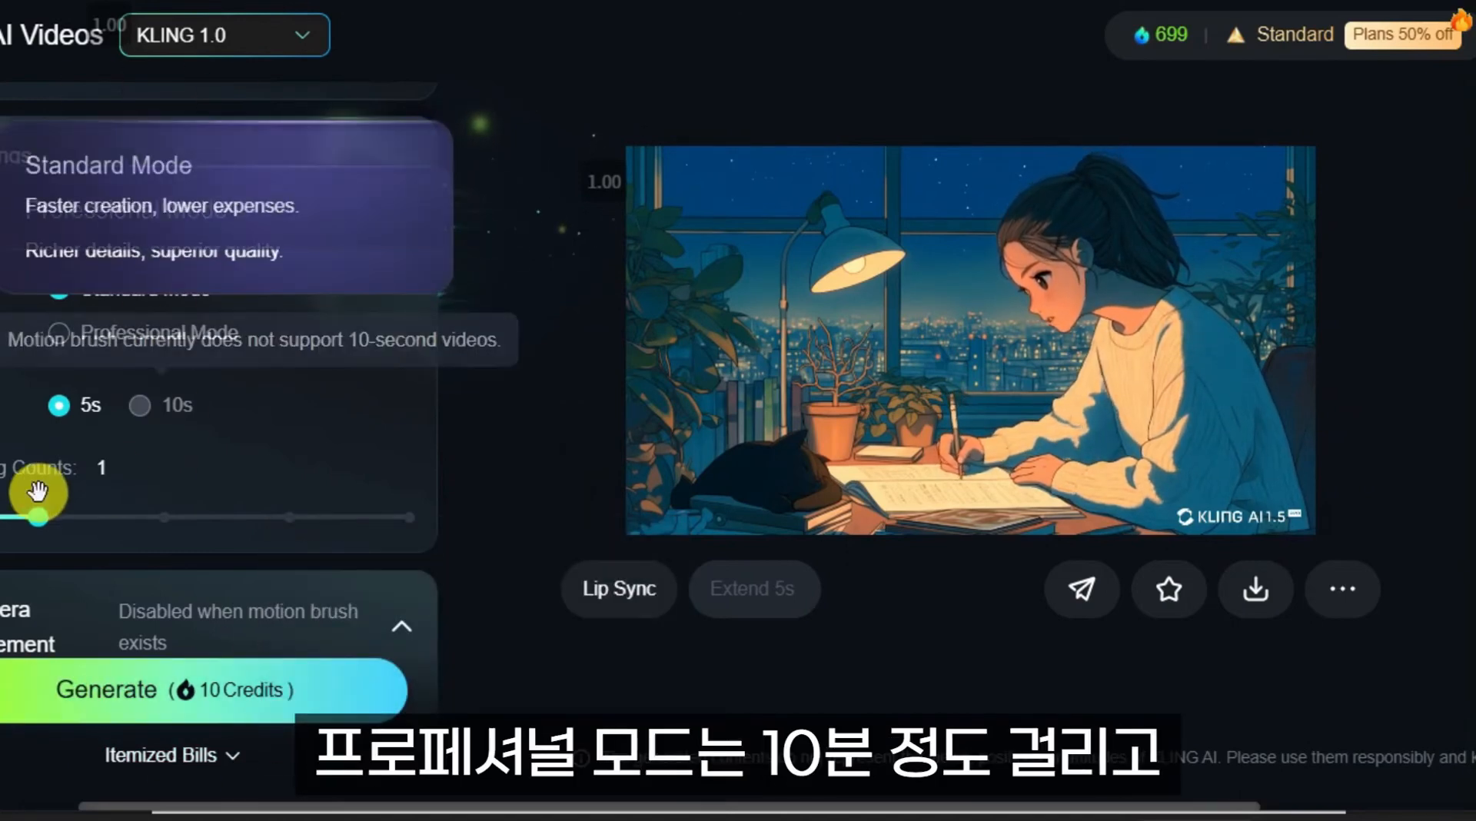
Download the generated studying-girl video without the watermark.
mouse_move(154, 248)
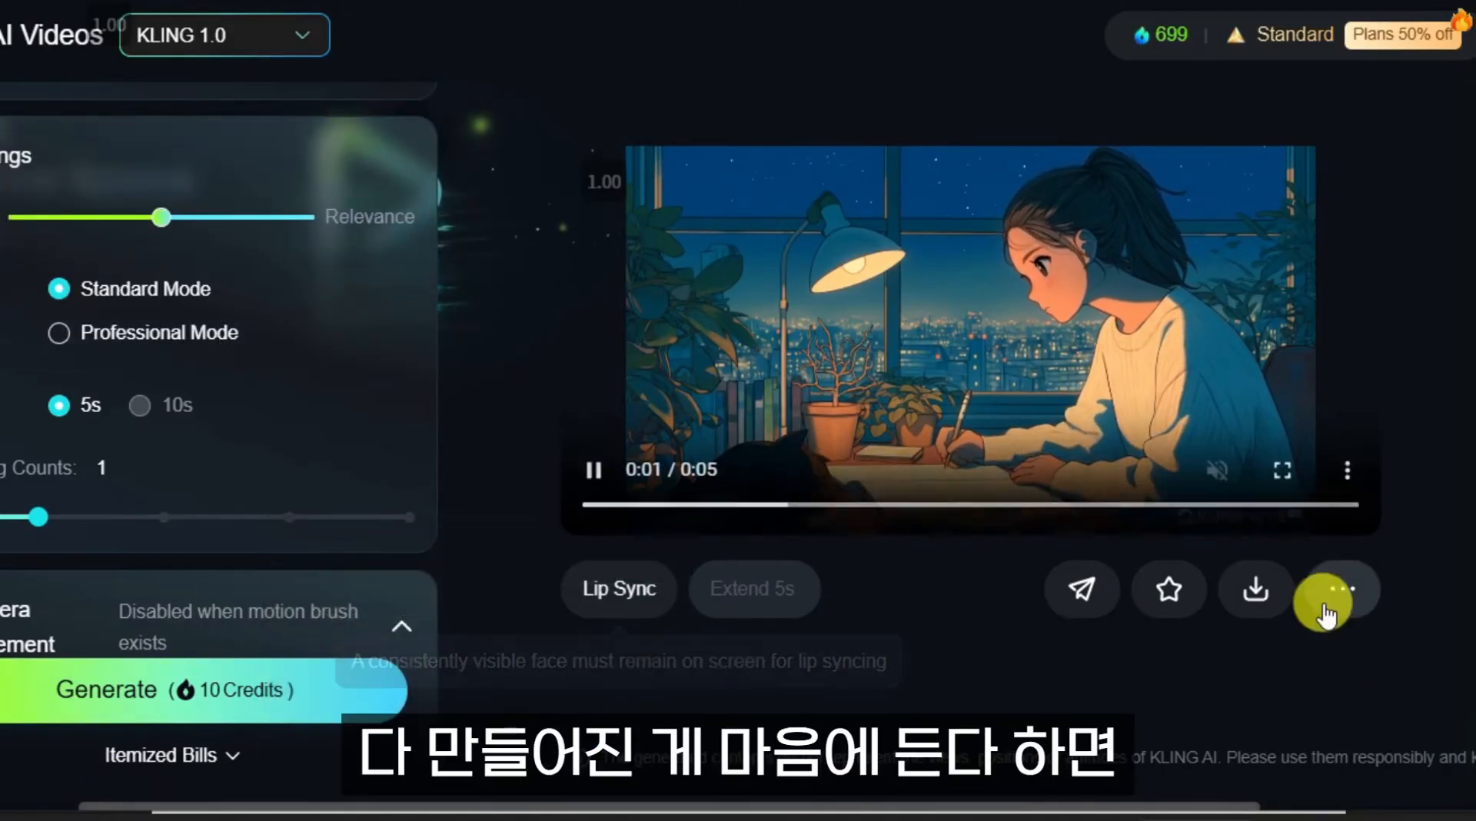
click(1267, 598)
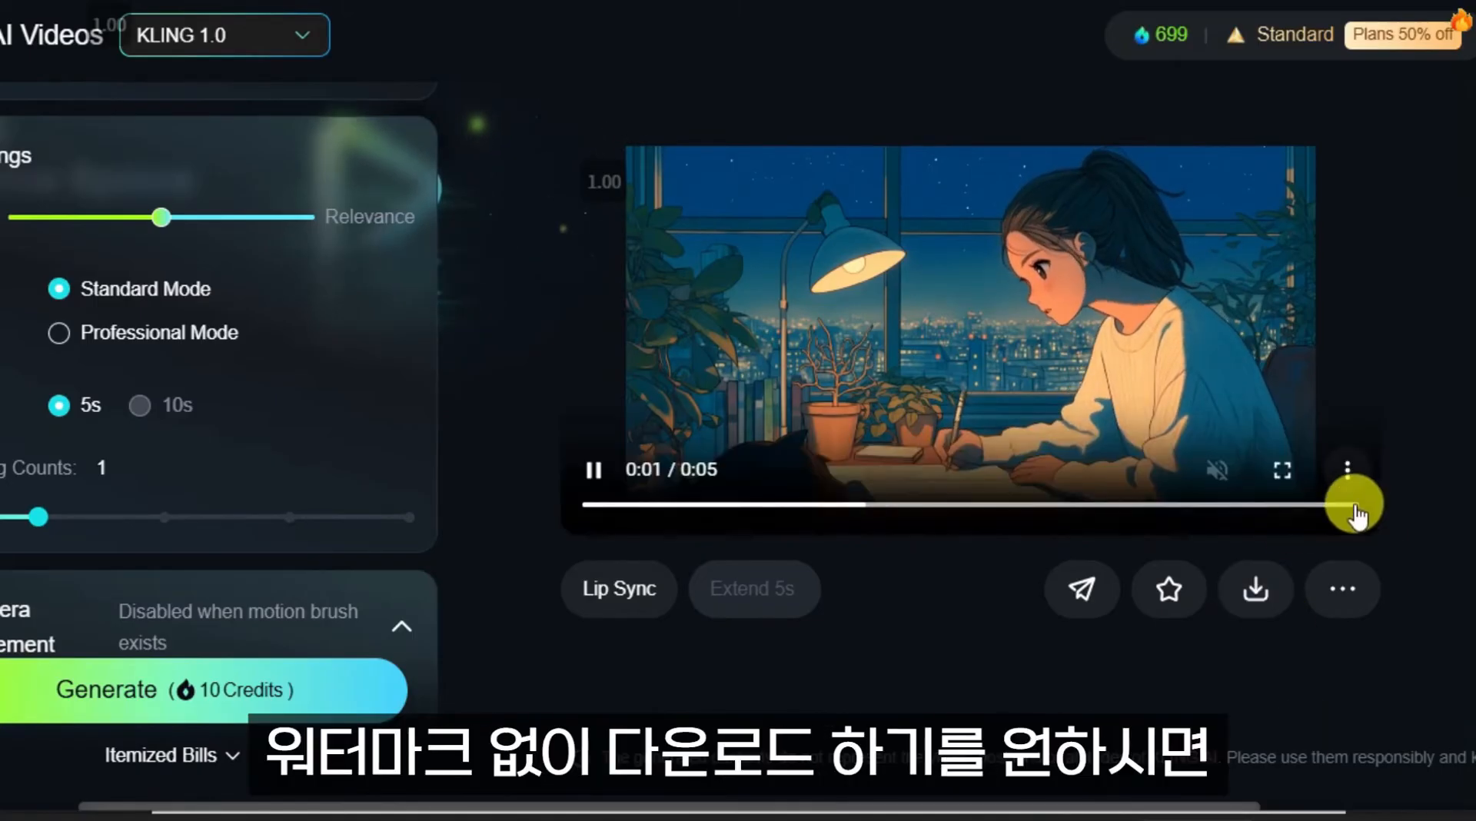
mouse_move(1252, 584)
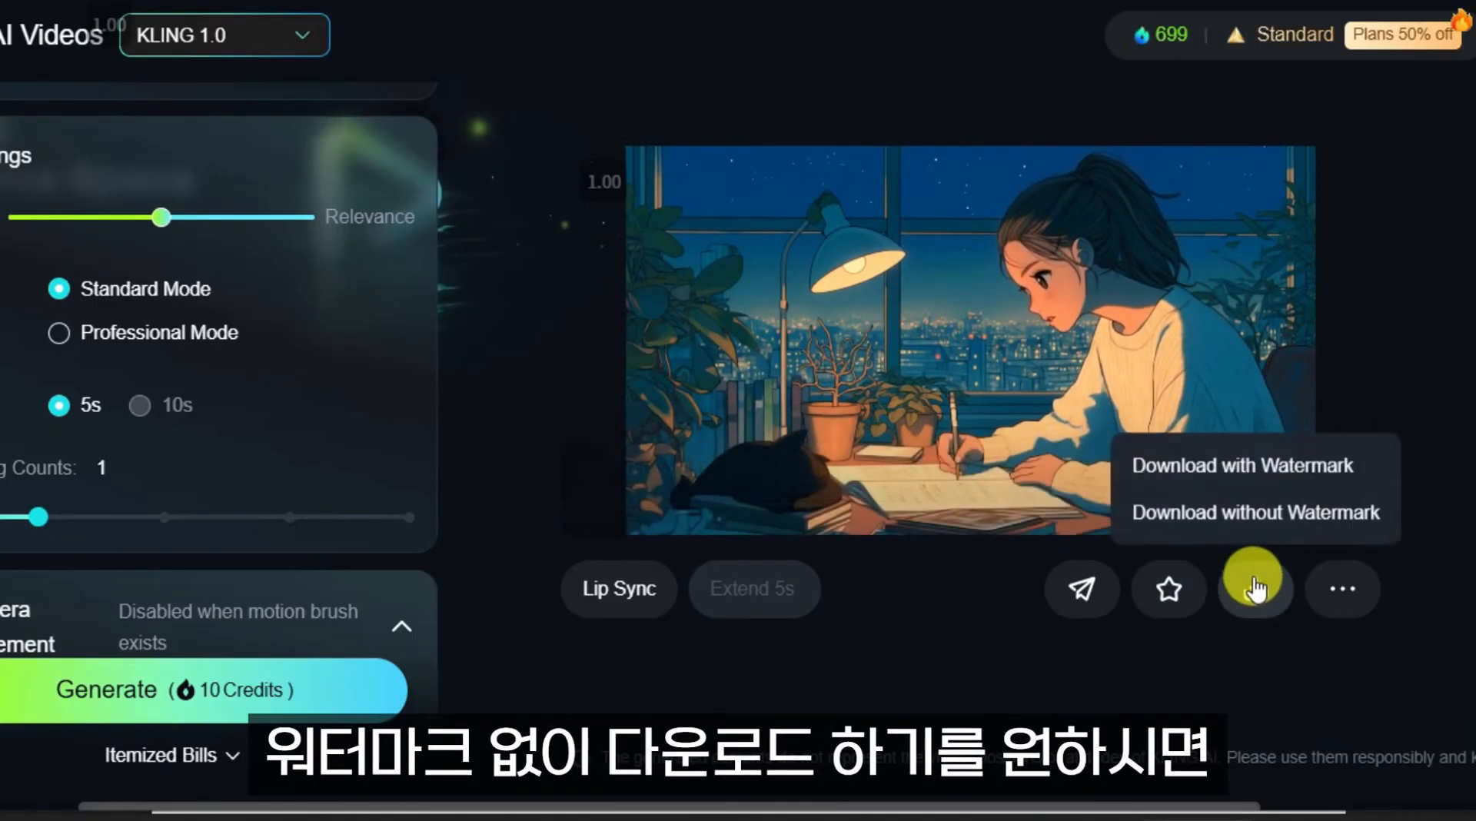
click(1244, 523)
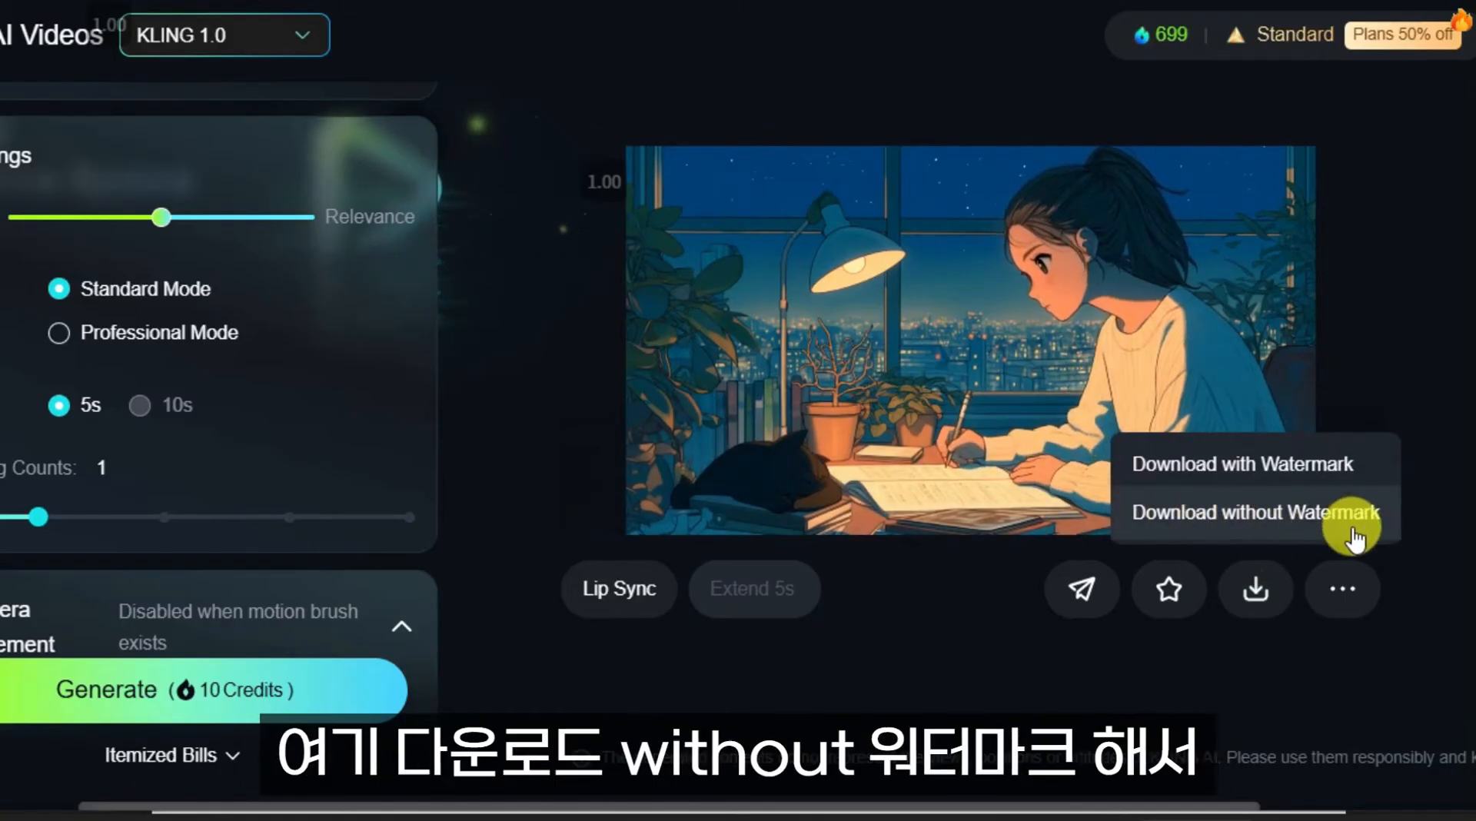
click(1258, 591)
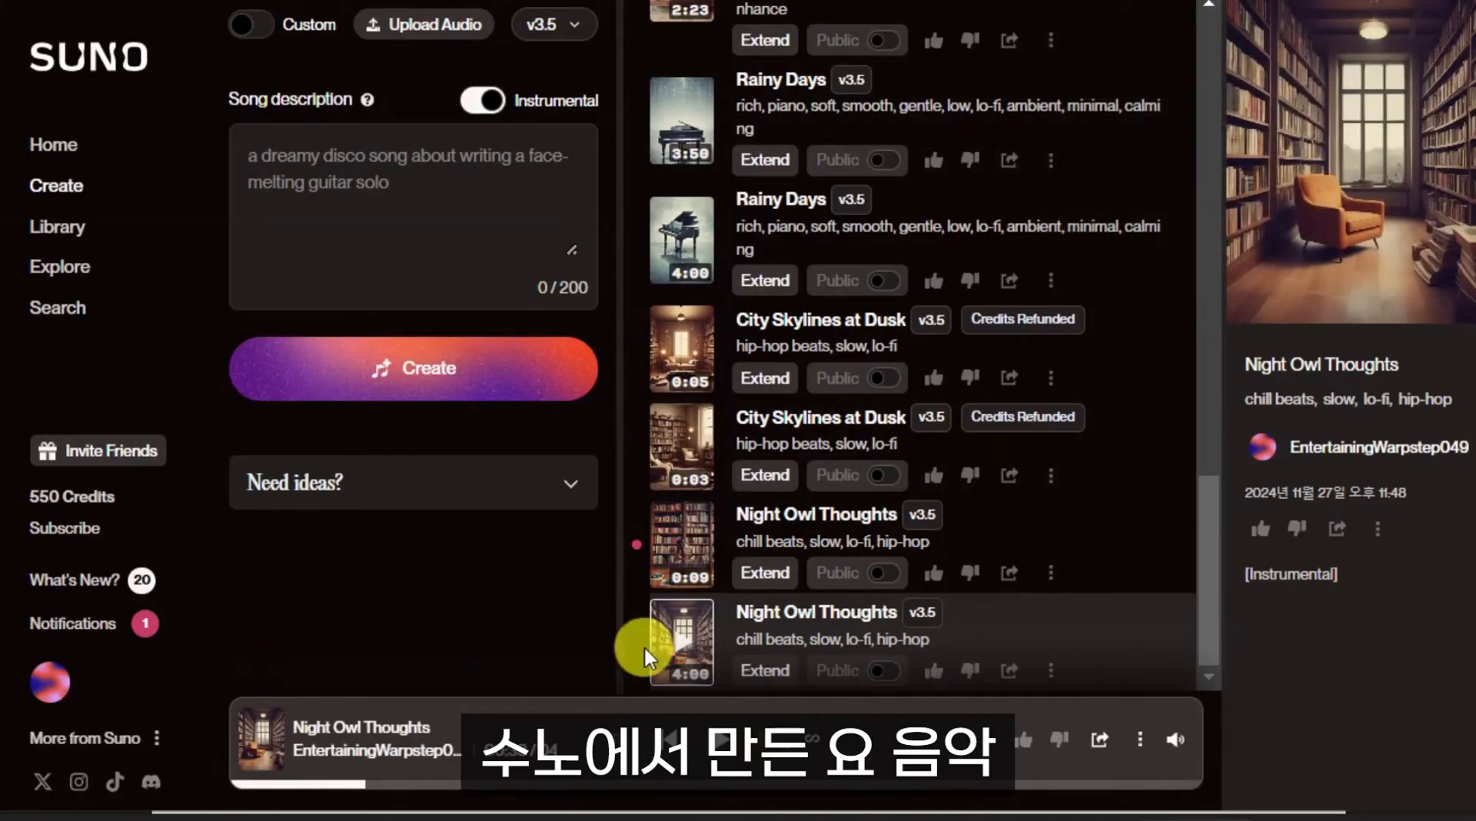
Switch to Suno and open the download options for the song Night Owl Thoughts.
click(1141, 739)
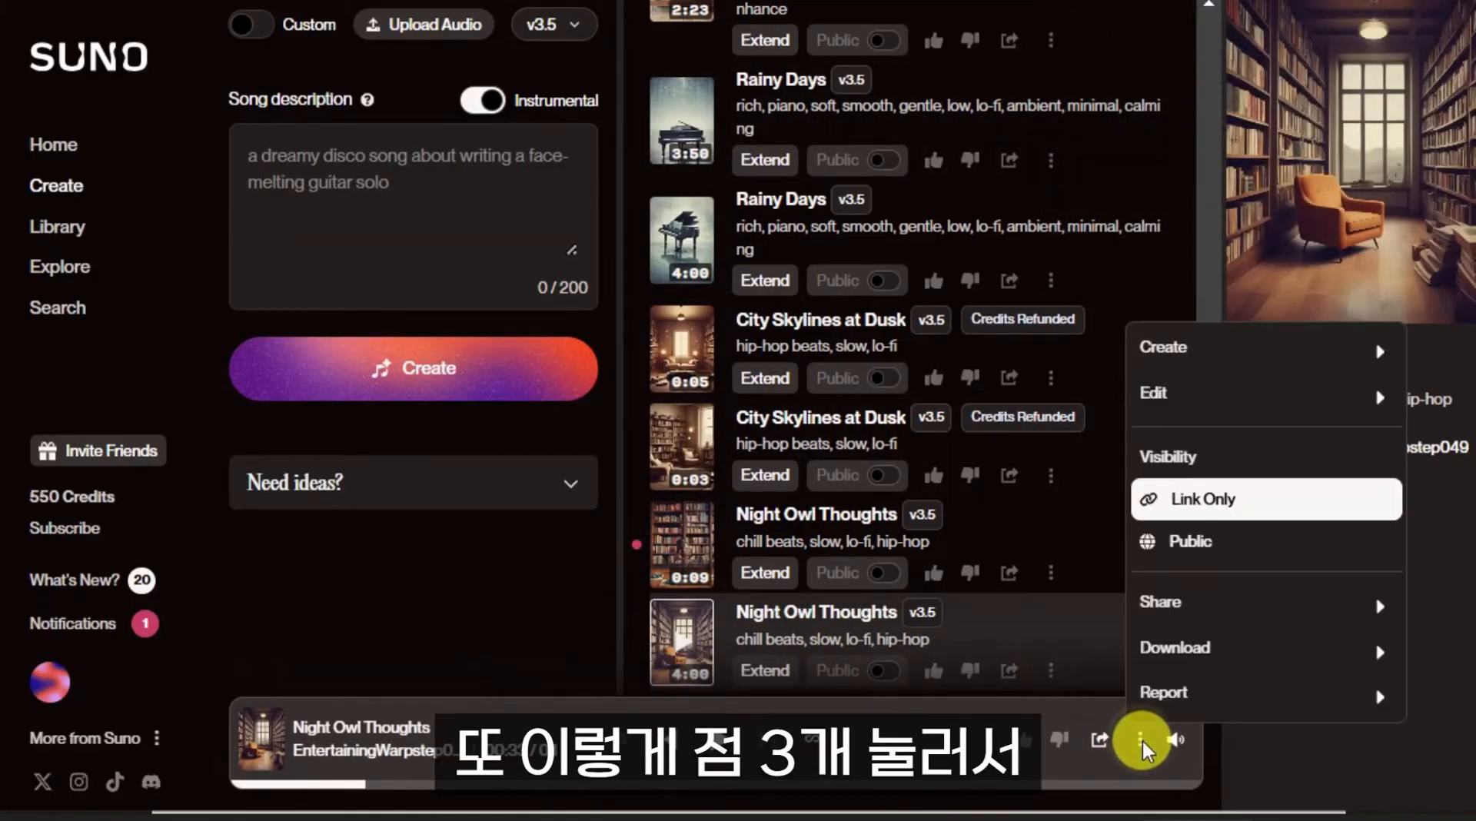
mouse_move(1184, 646)
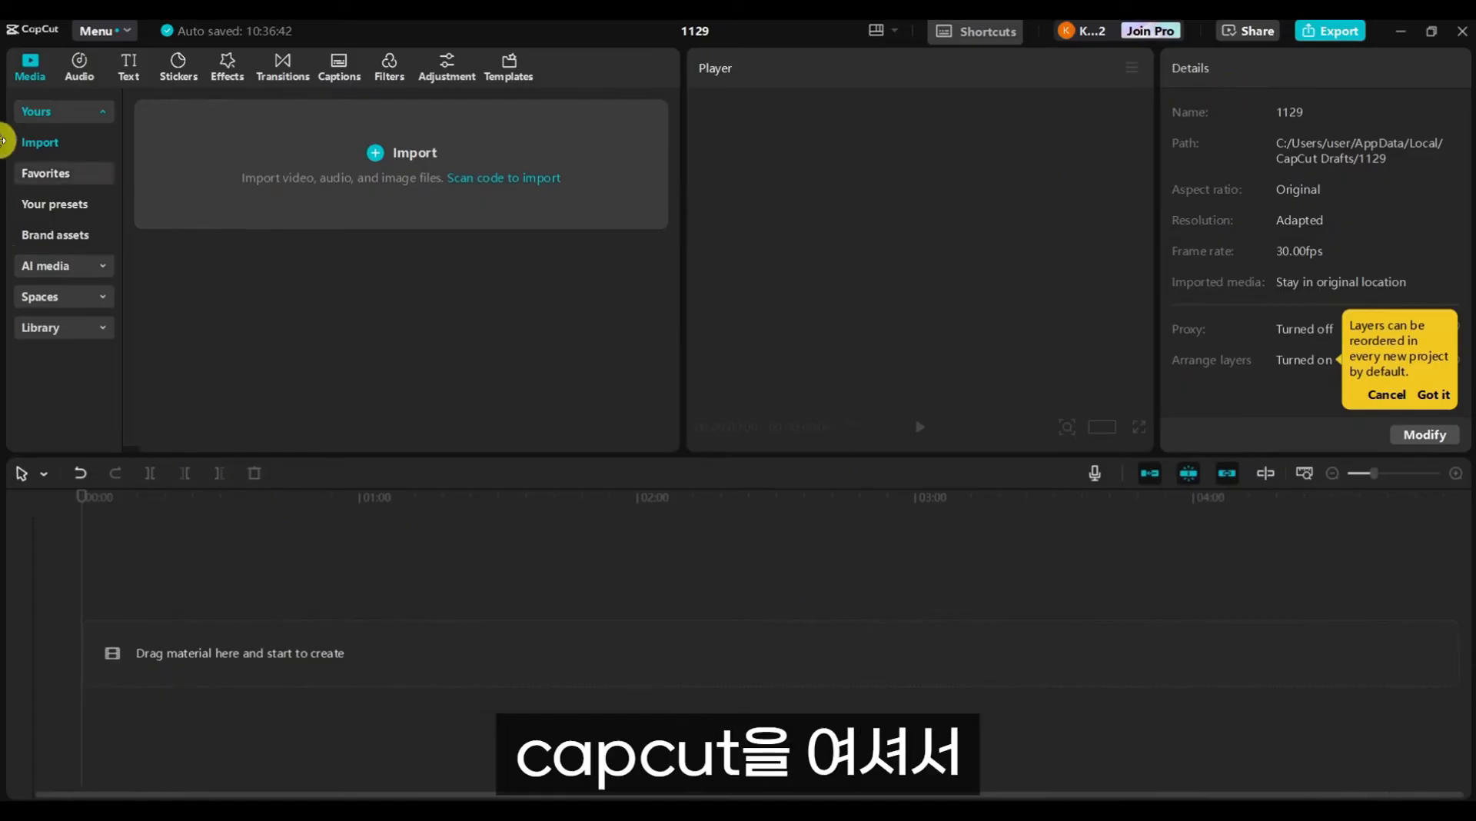
Switch to CapCut, import the downloaded studying-girl video into project 1129 and place it on the timeline.
click(376, 159)
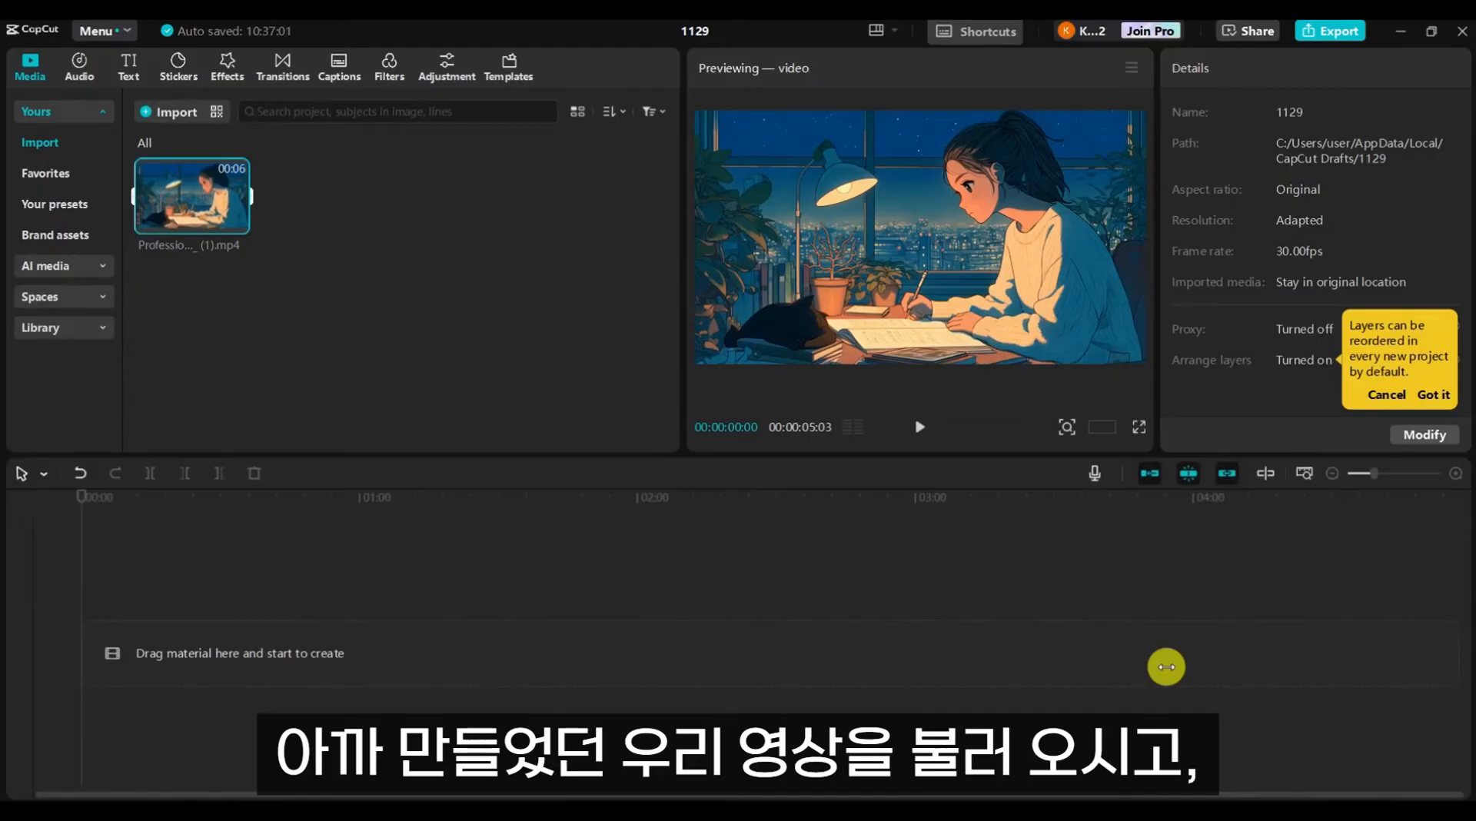
click(239, 222)
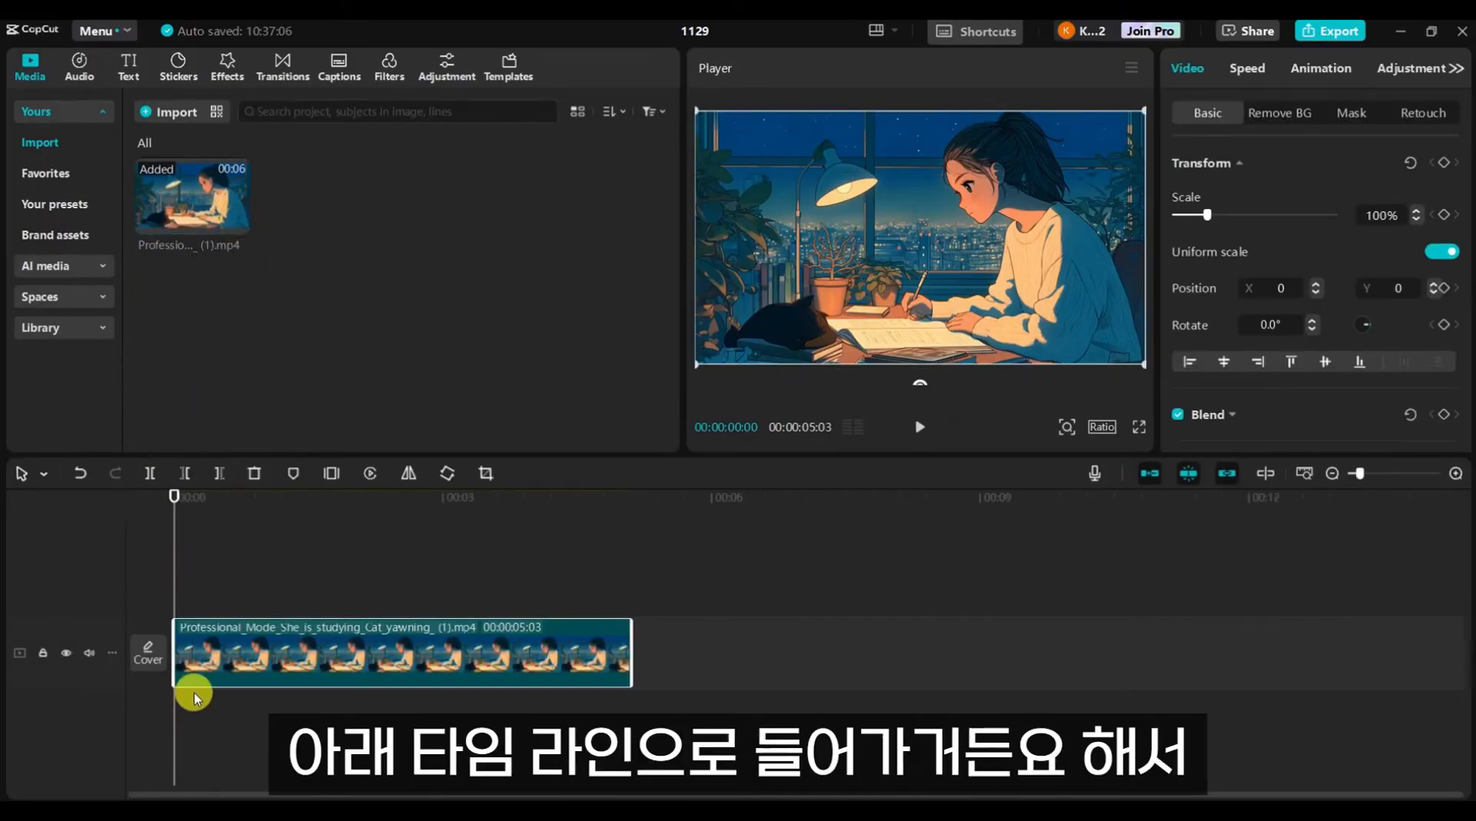
drag(178, 534, 303, 511)
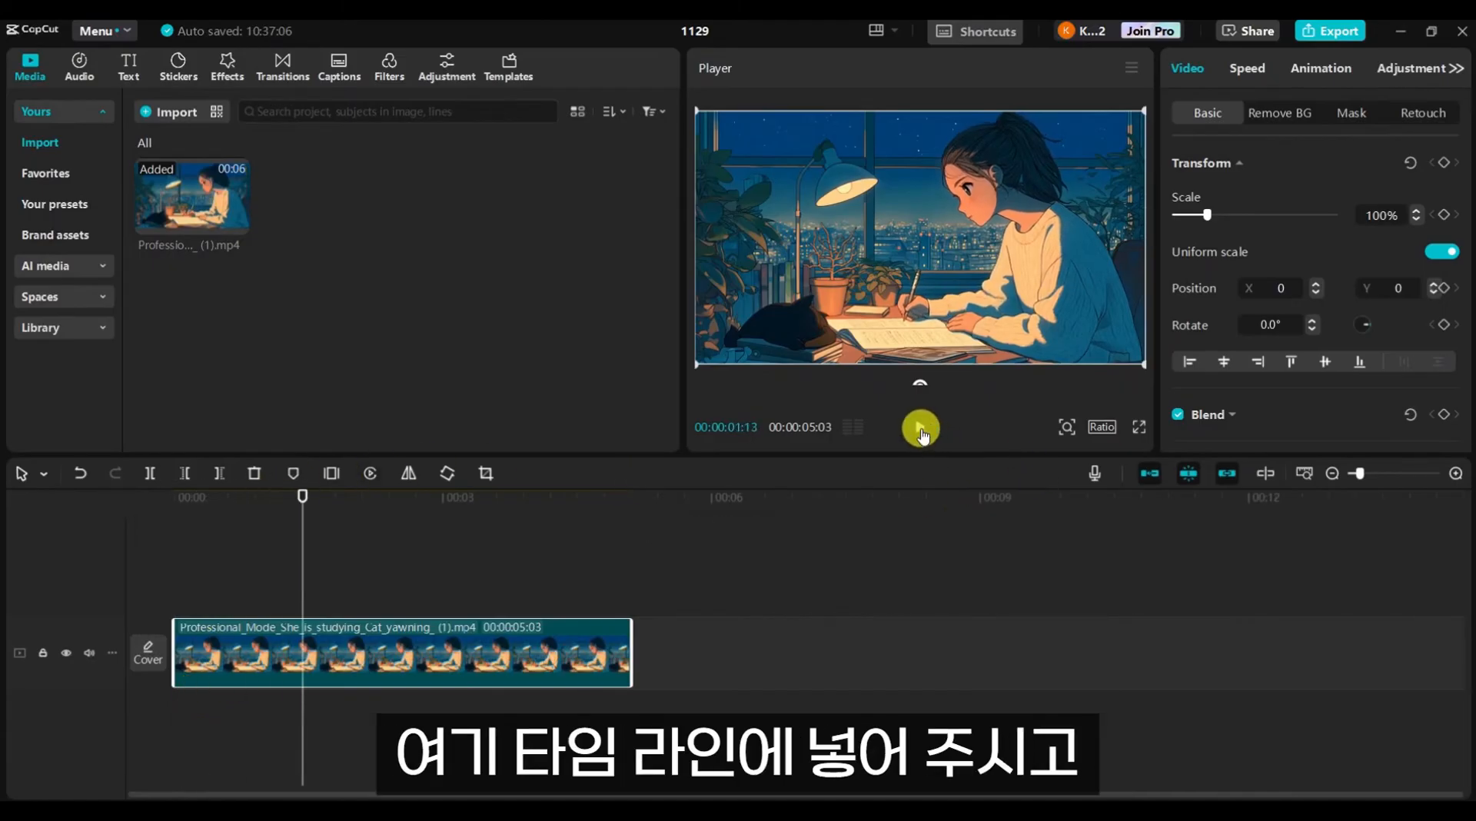
Preview the video clip's motion and set its playback speed to 0.7x.
click(921, 430)
click(920, 446)
click(426, 537)
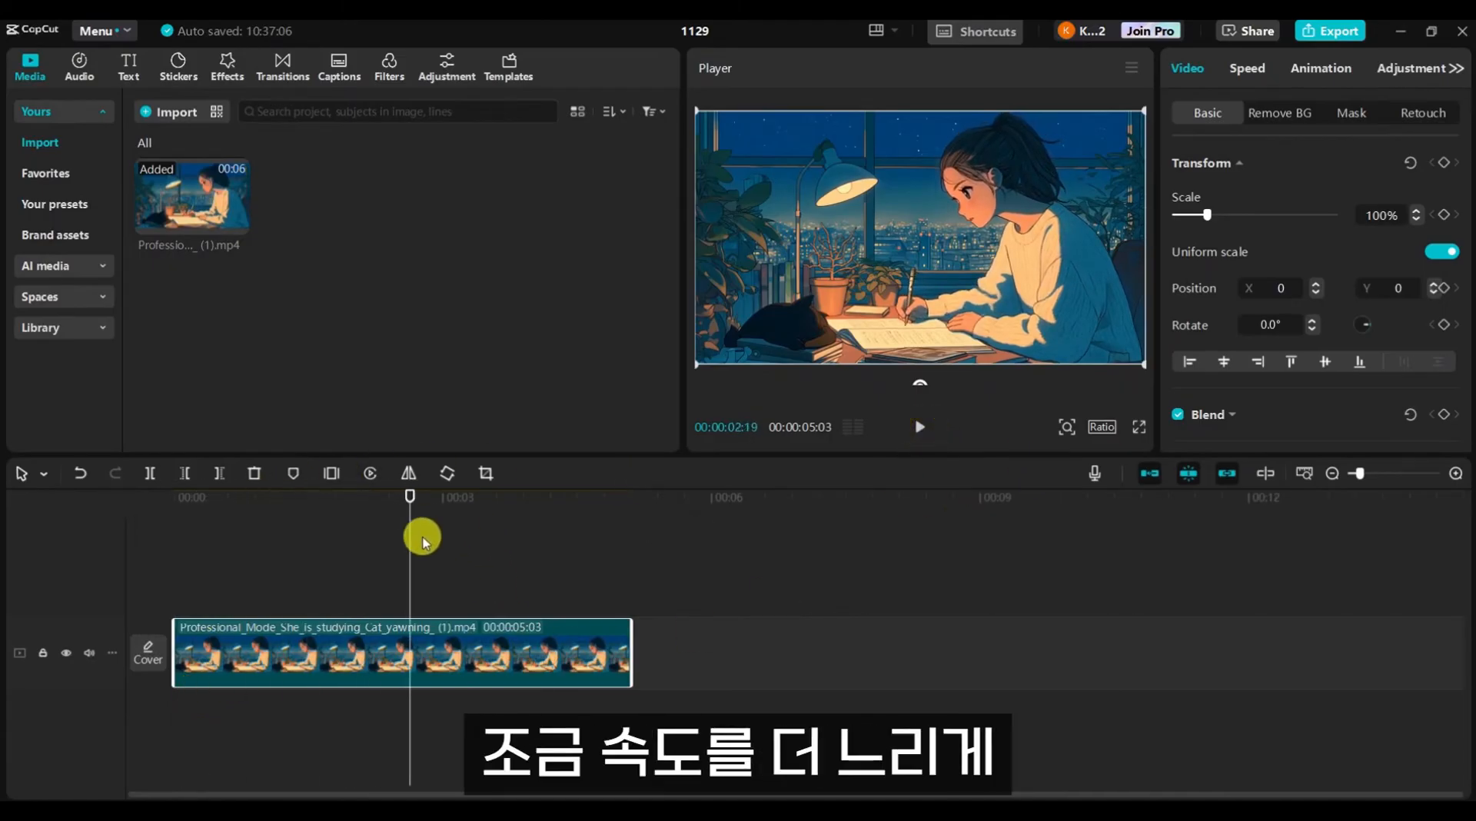
mouse_move(412, 557)
mouse_down()
mouse_move(188, 567)
mouse_move(418, 582)
mouse_up()
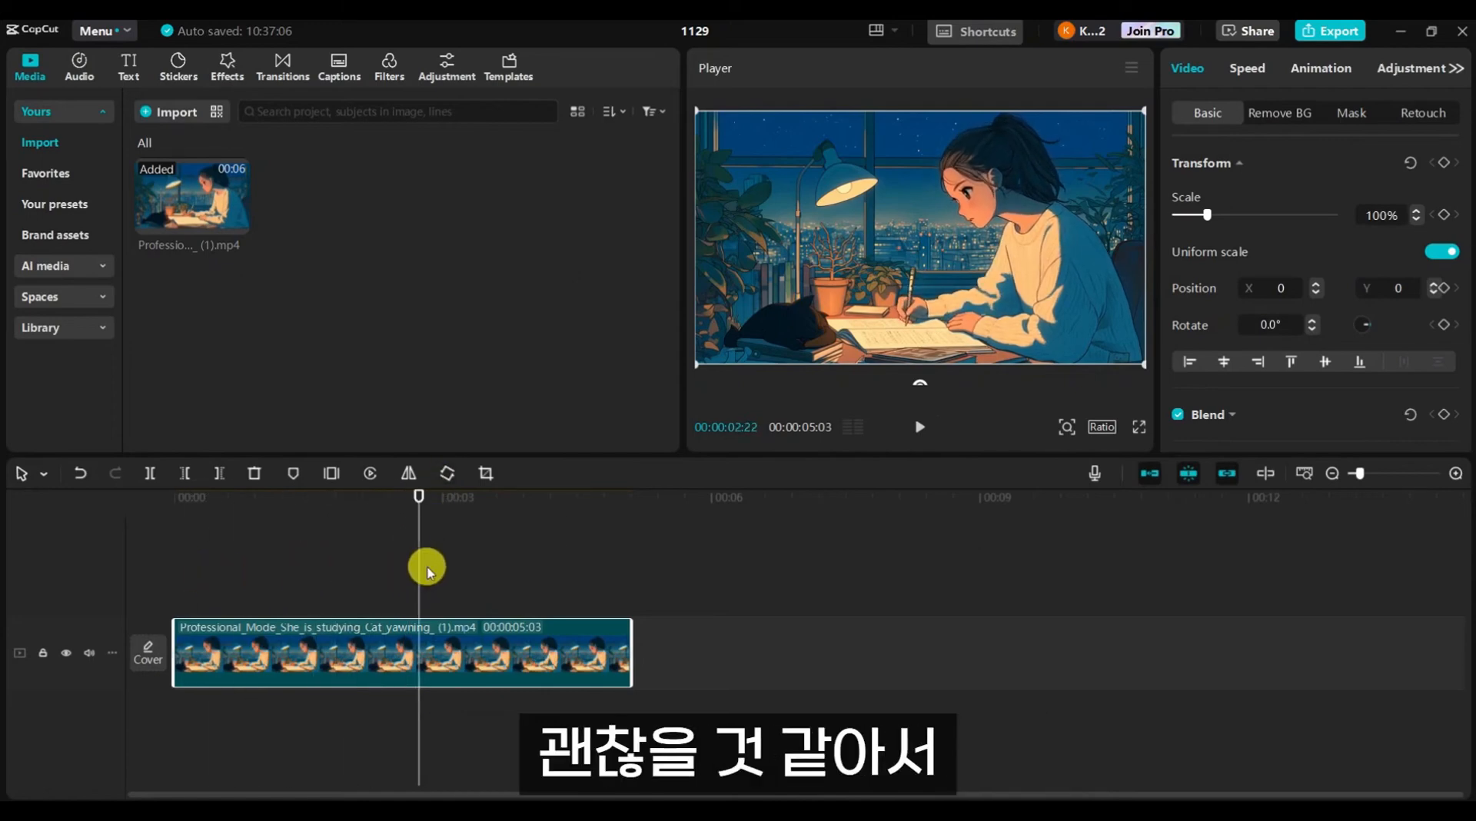
click(1246, 71)
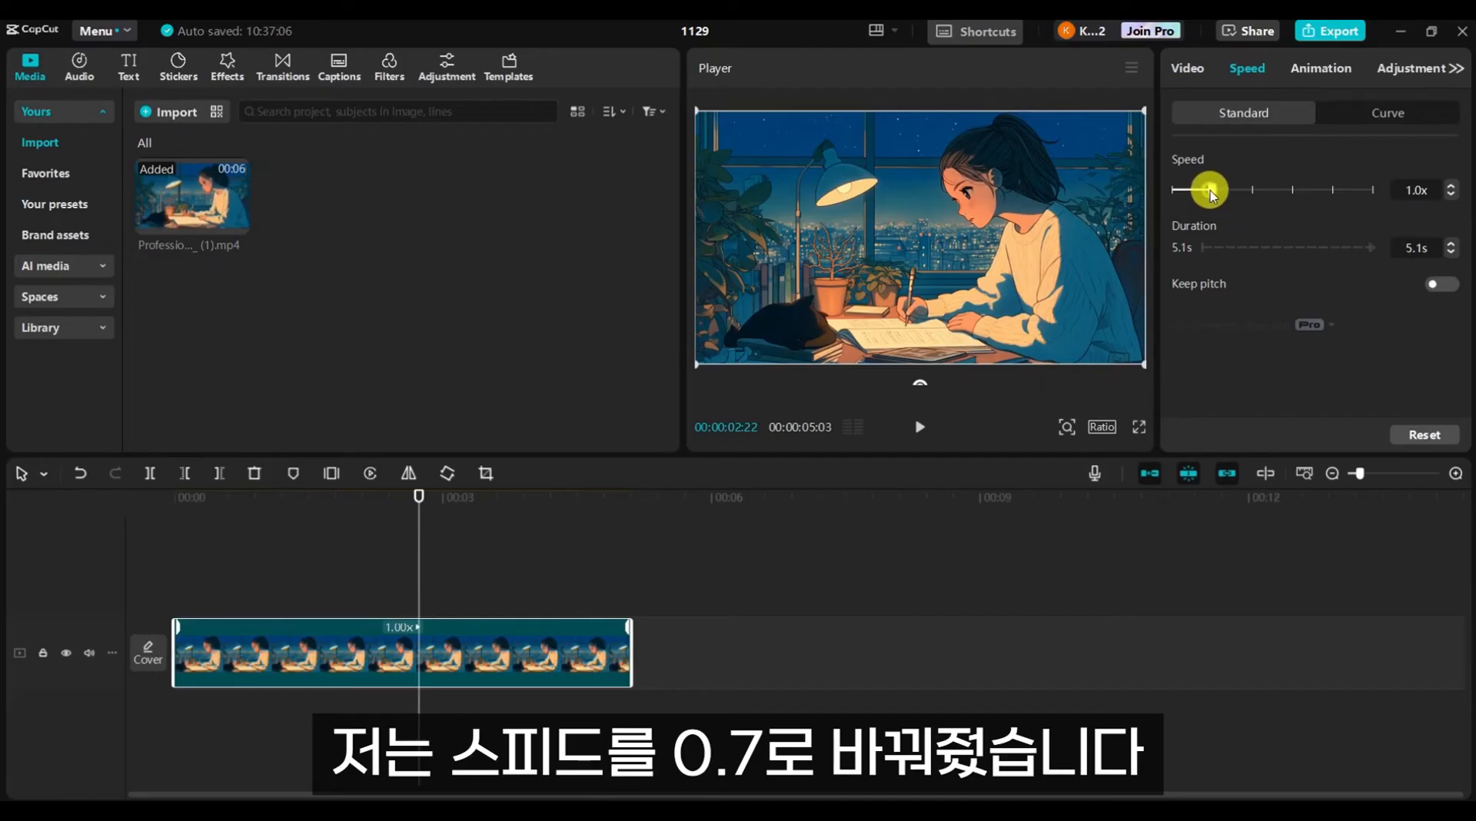
drag(1199, 192, 1199, 193)
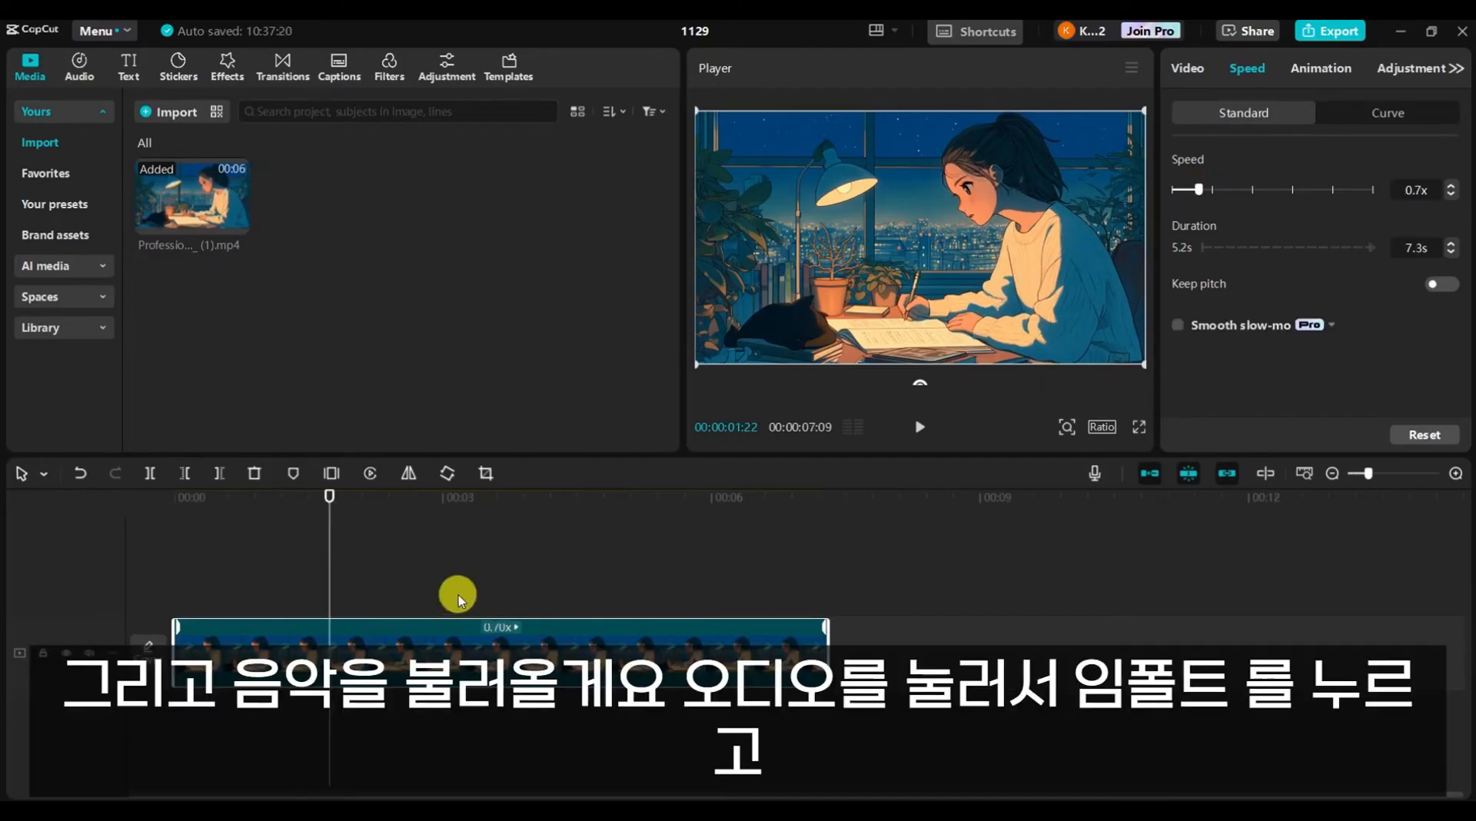
Import the downloaded song as extracted audio and place it on the timeline starting at 00:00.
click(79, 63)
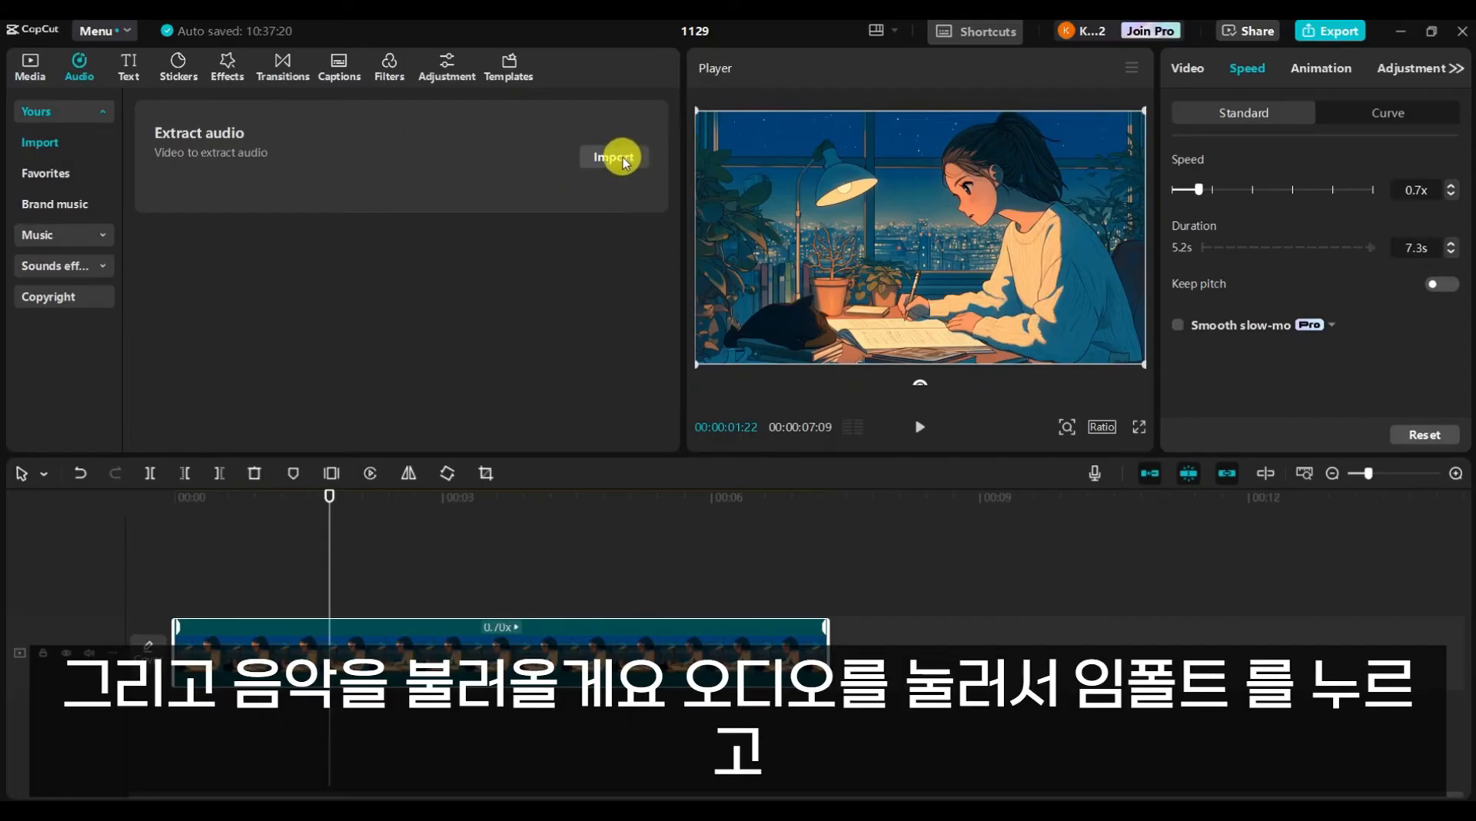
click(615, 157)
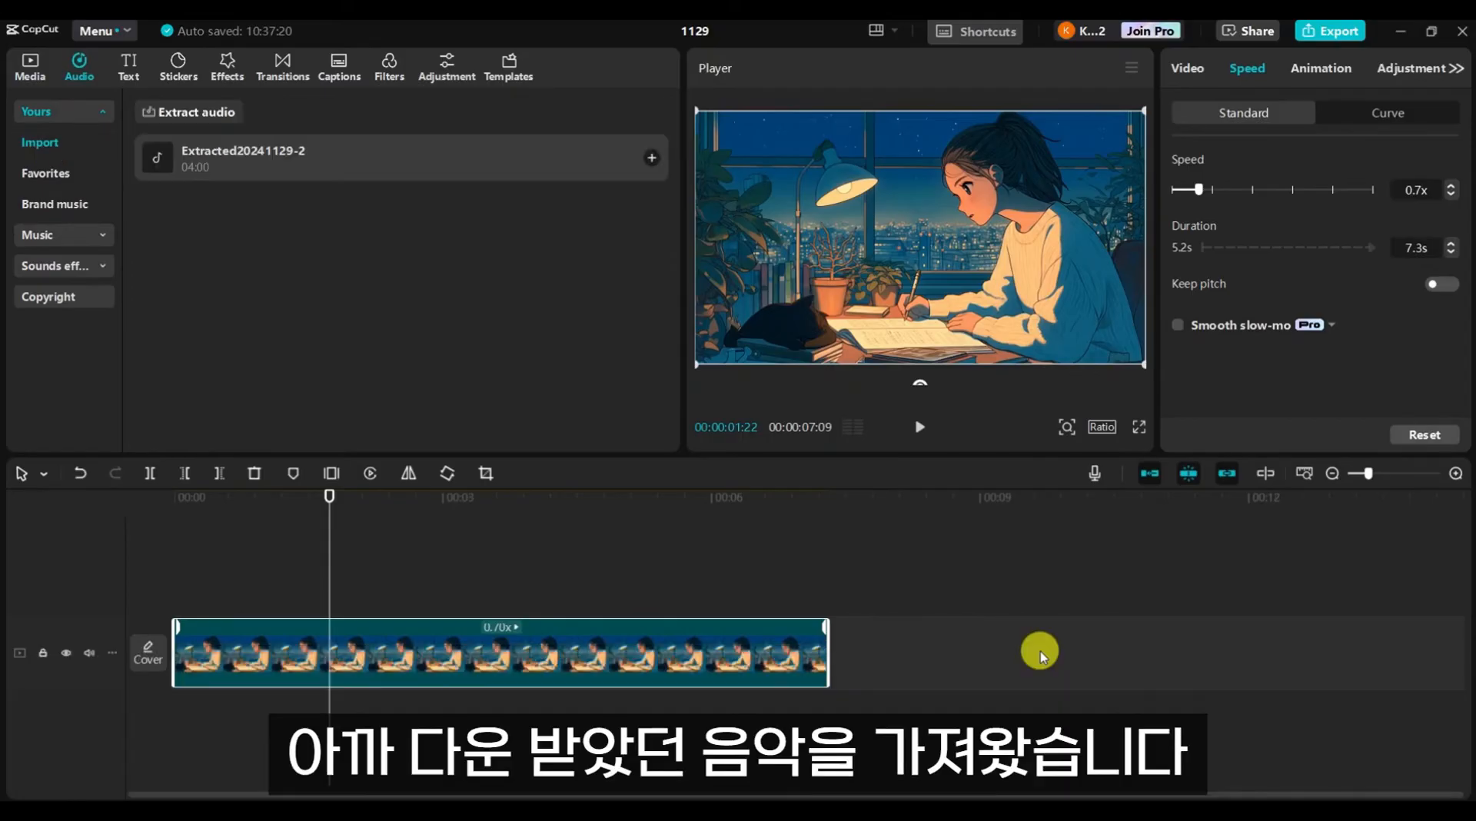
click(652, 157)
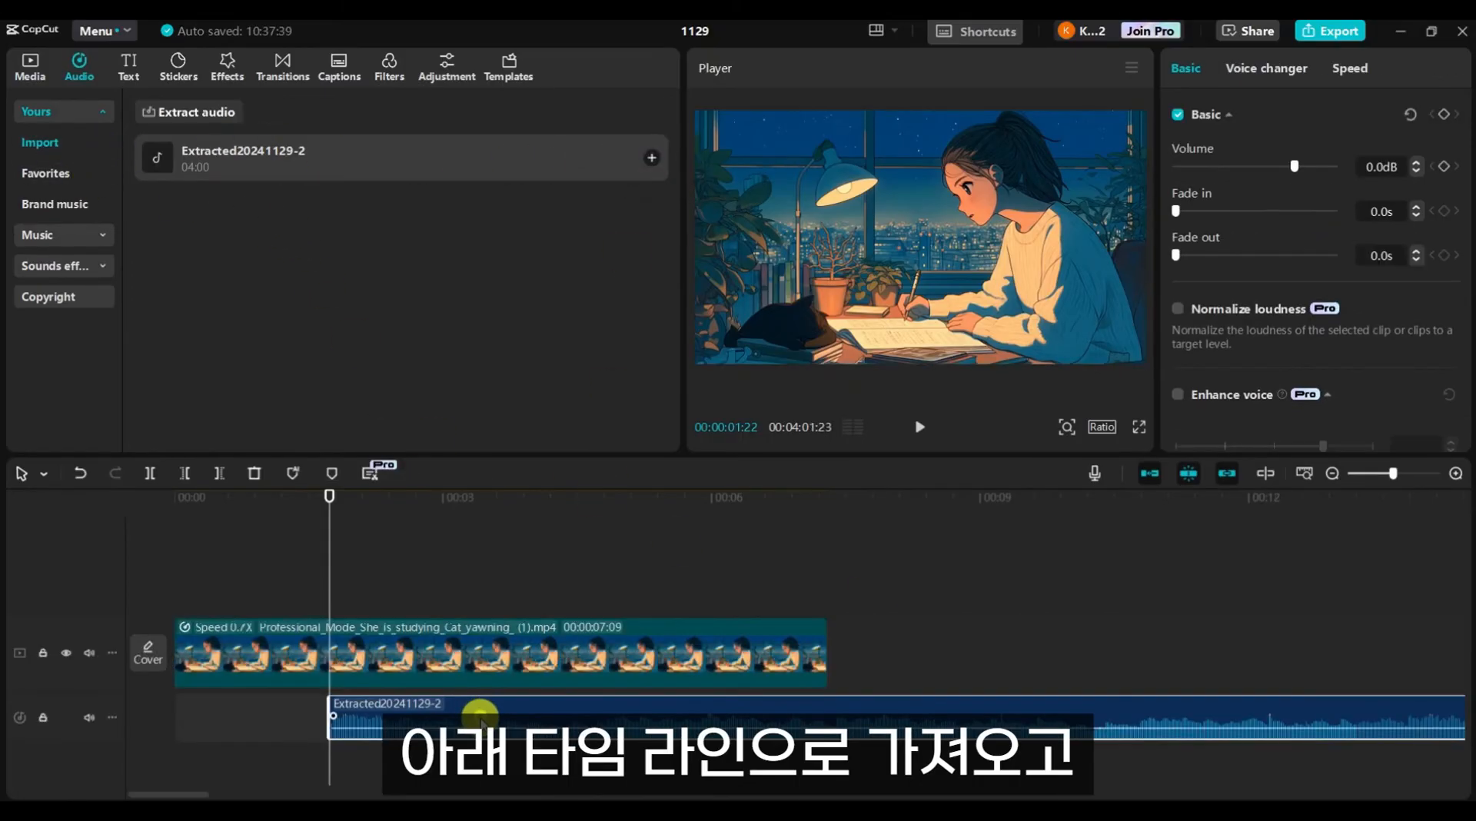
drag(479, 716, 321, 717)
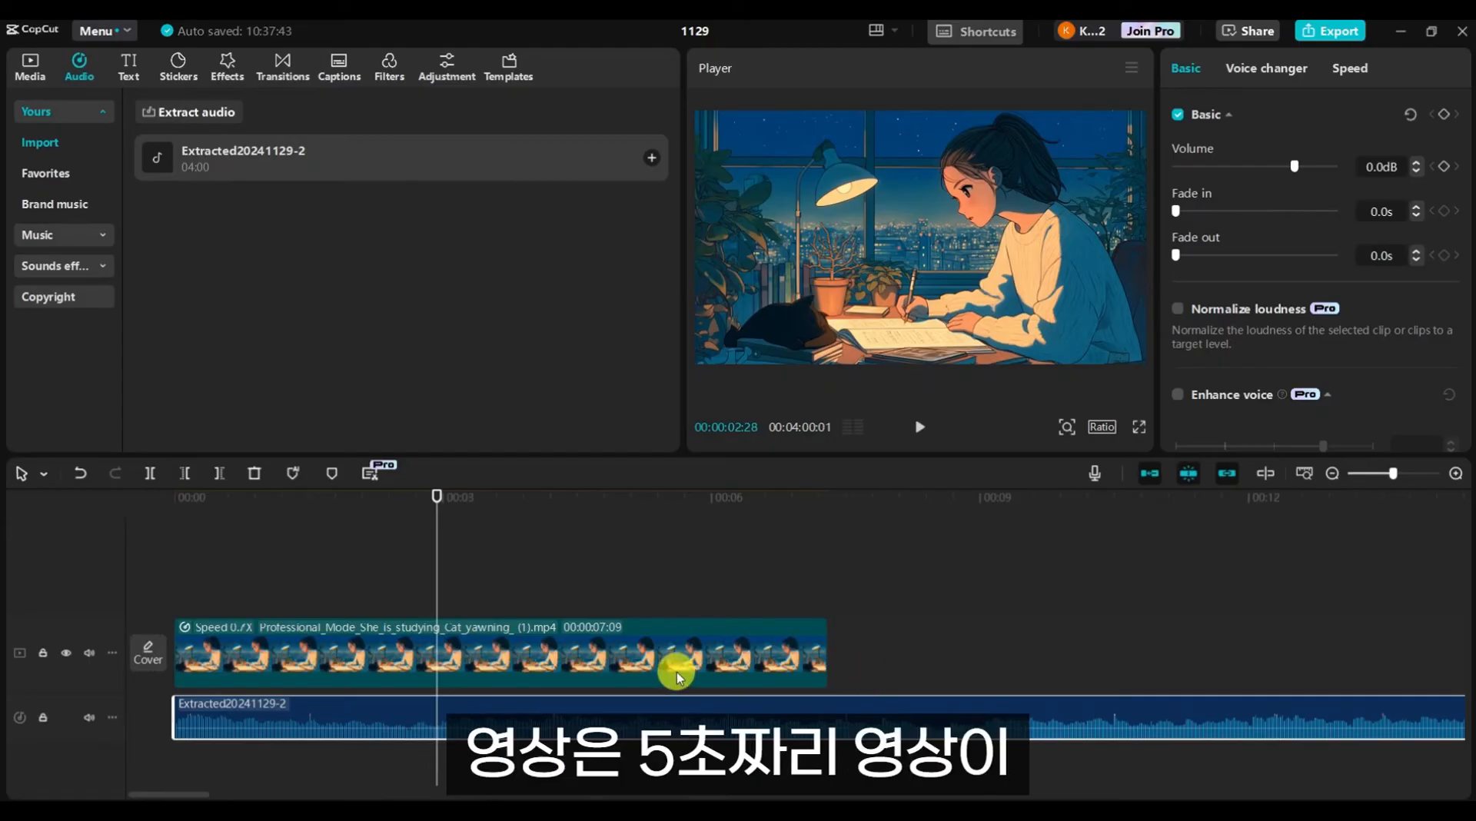
Duplicate the slowed video clip and attach the copy directly after the original on the main track.
click(684, 643)
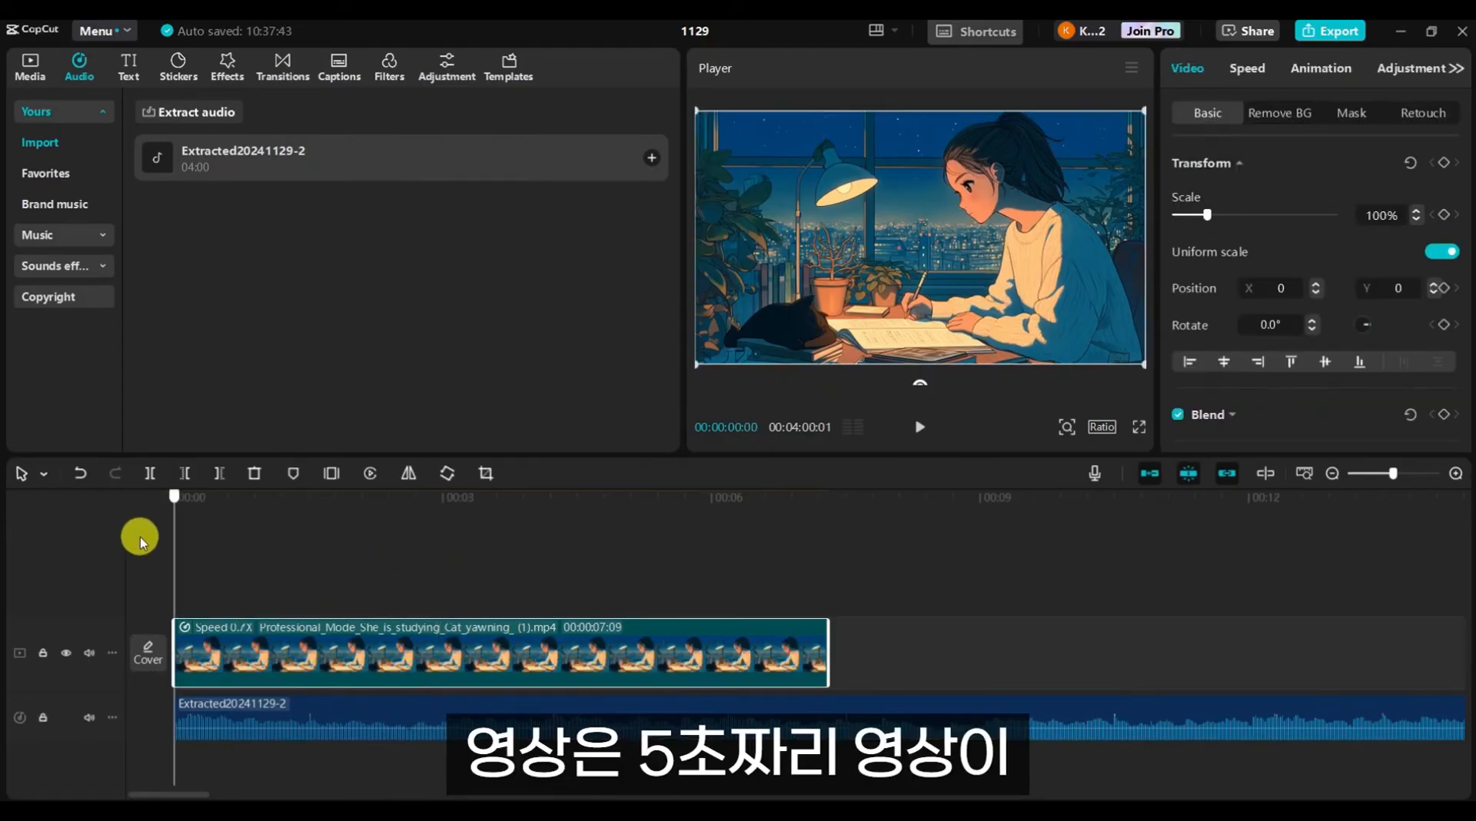
drag(408, 548, 835, 571)
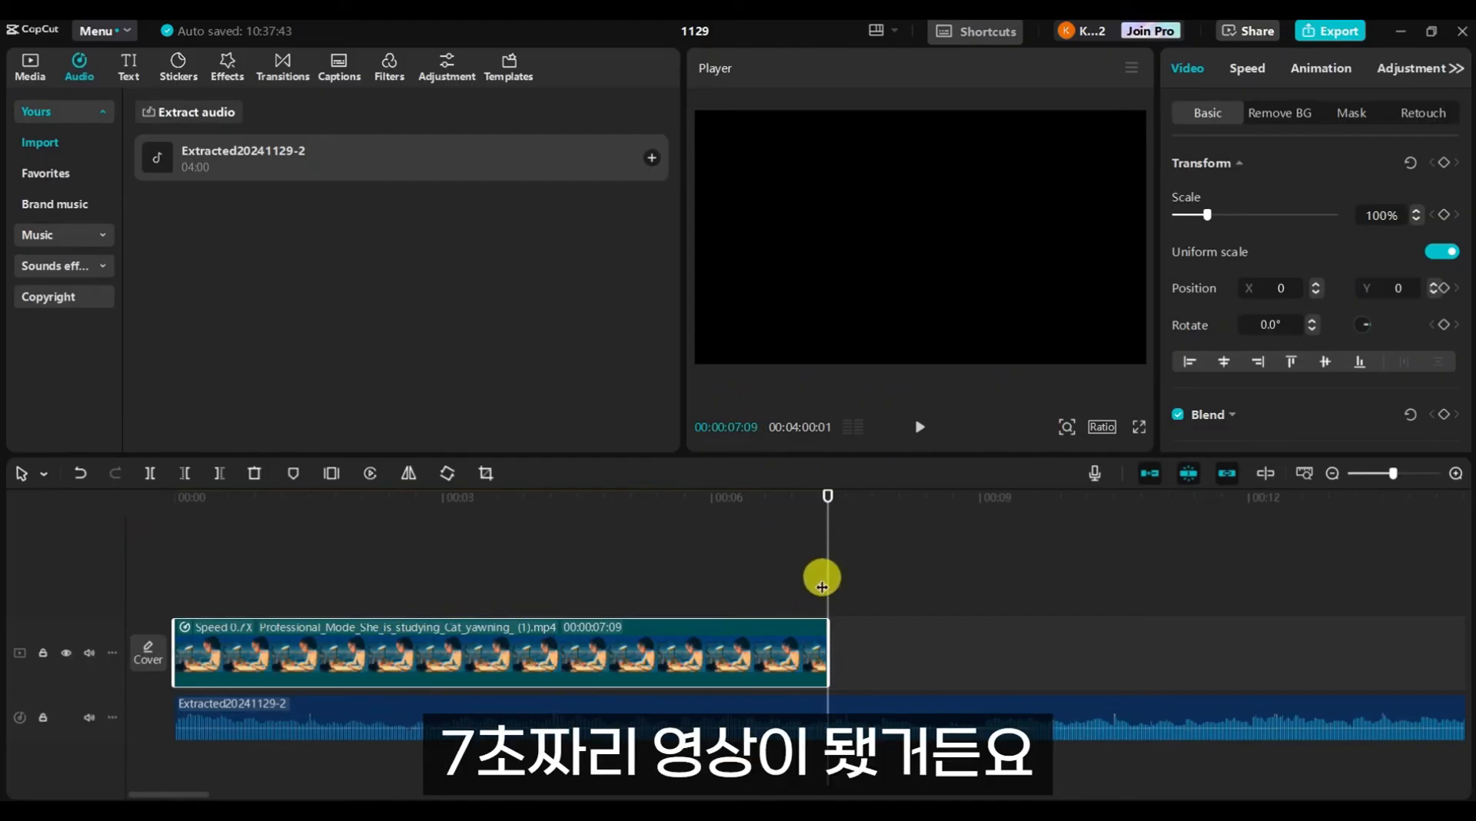
scroll(758, 650, down, 5)
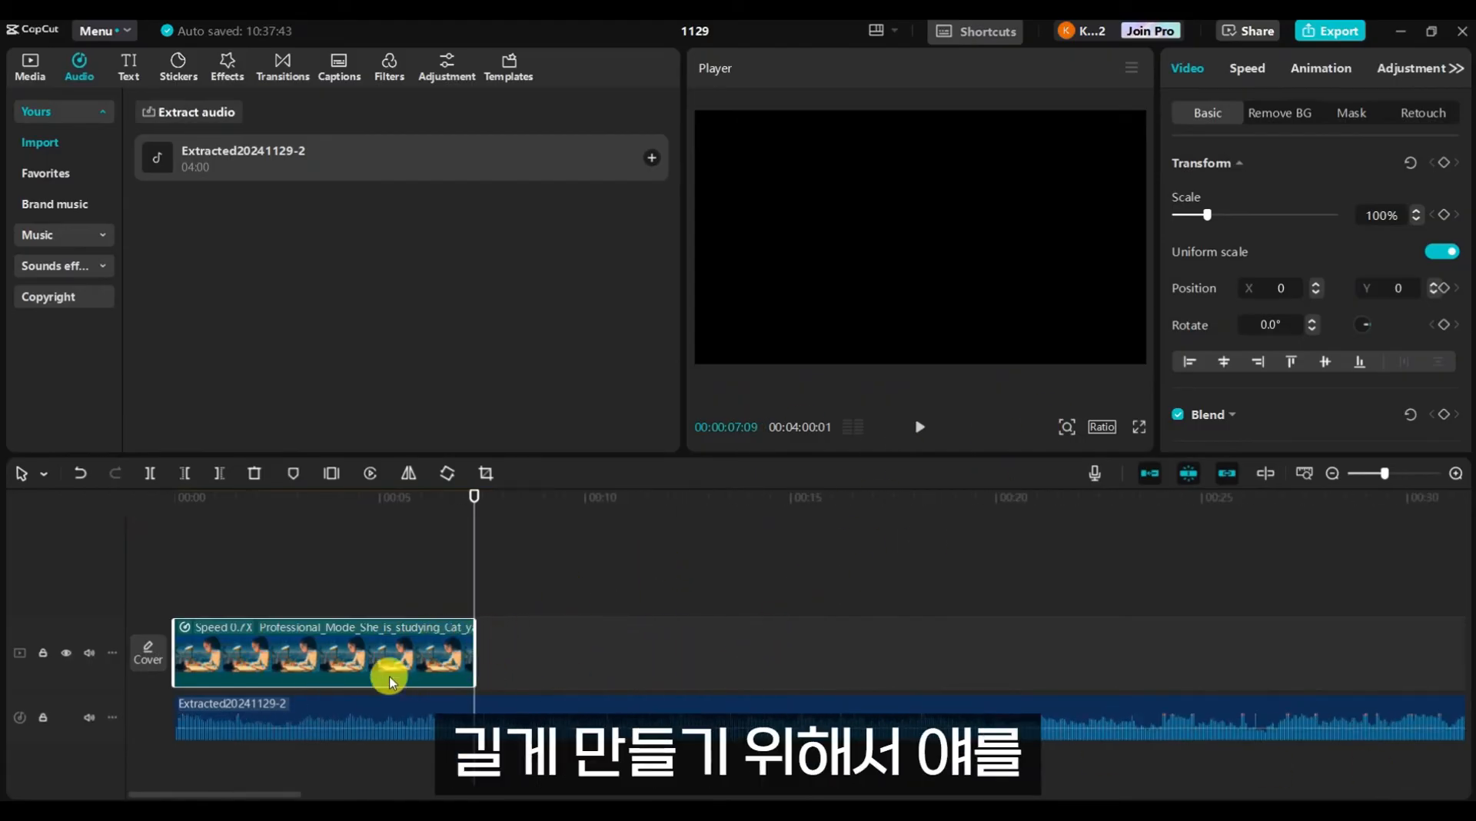
click(333, 554)
click(246, 655)
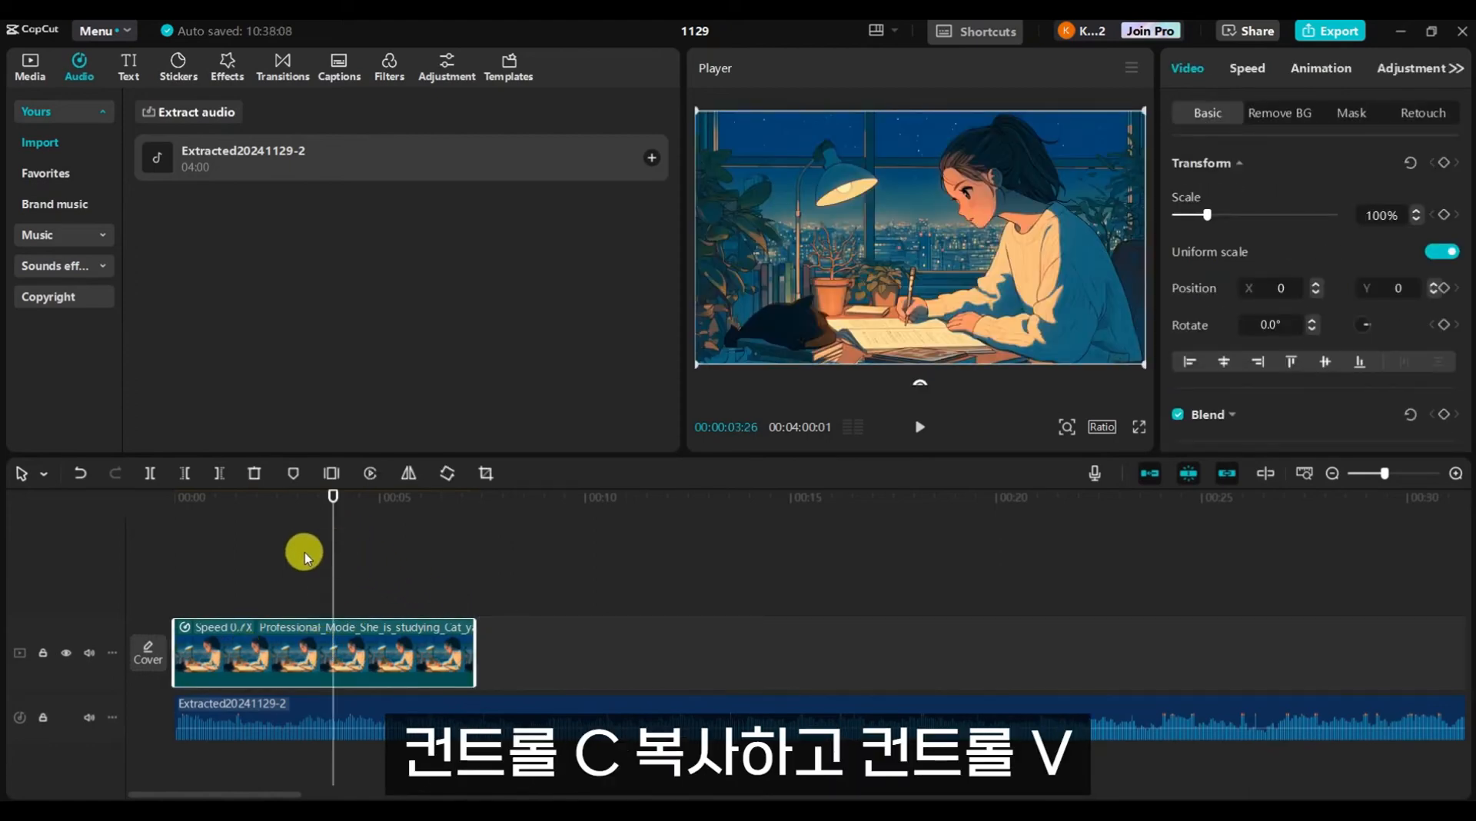
click(474, 553)
key(ctrl+v)
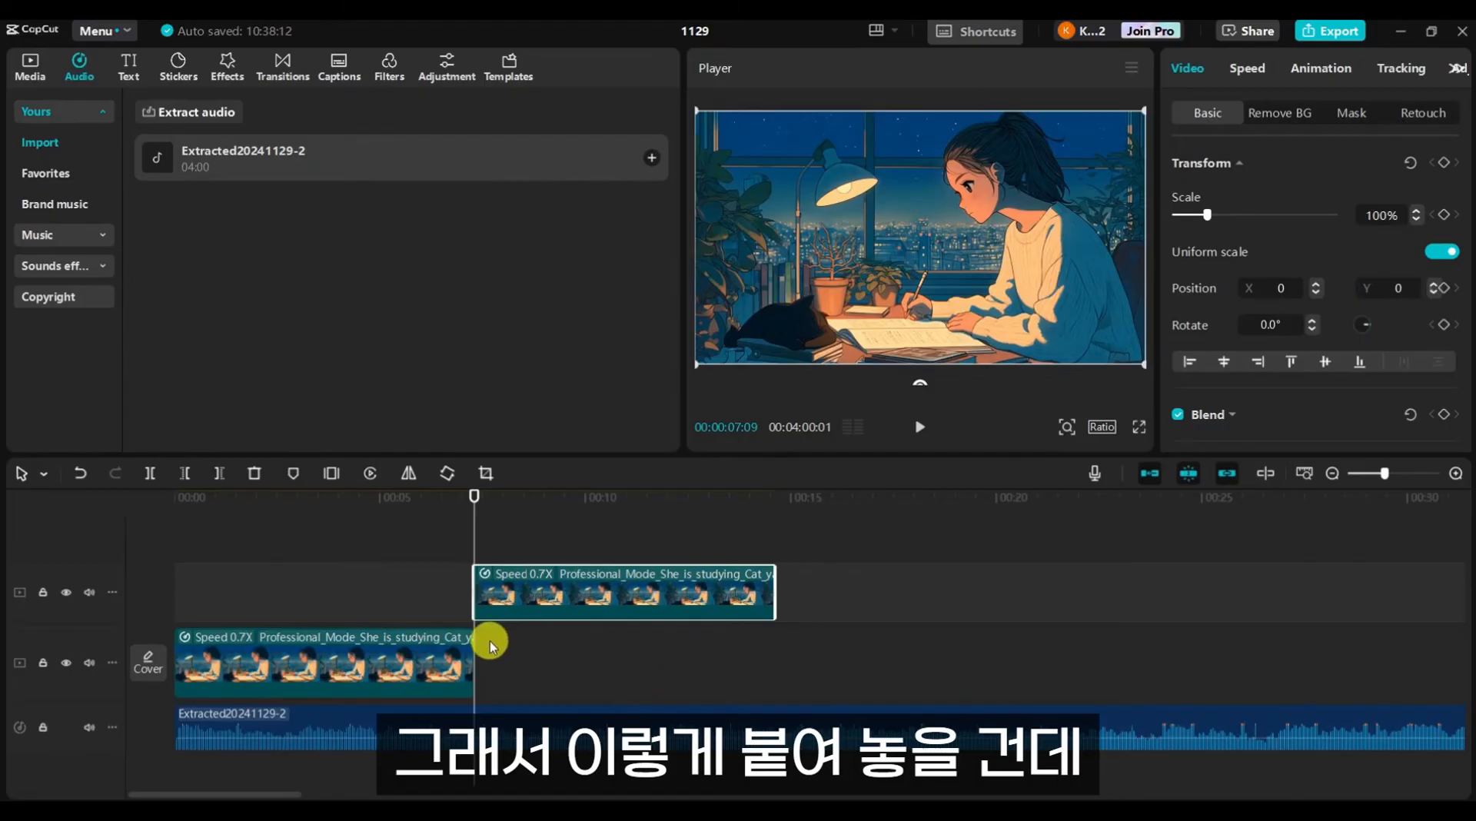
drag(544, 587, 547, 645)
Play the join between the two clips and reverse the second clip for a smooth transition.
click(454, 547)
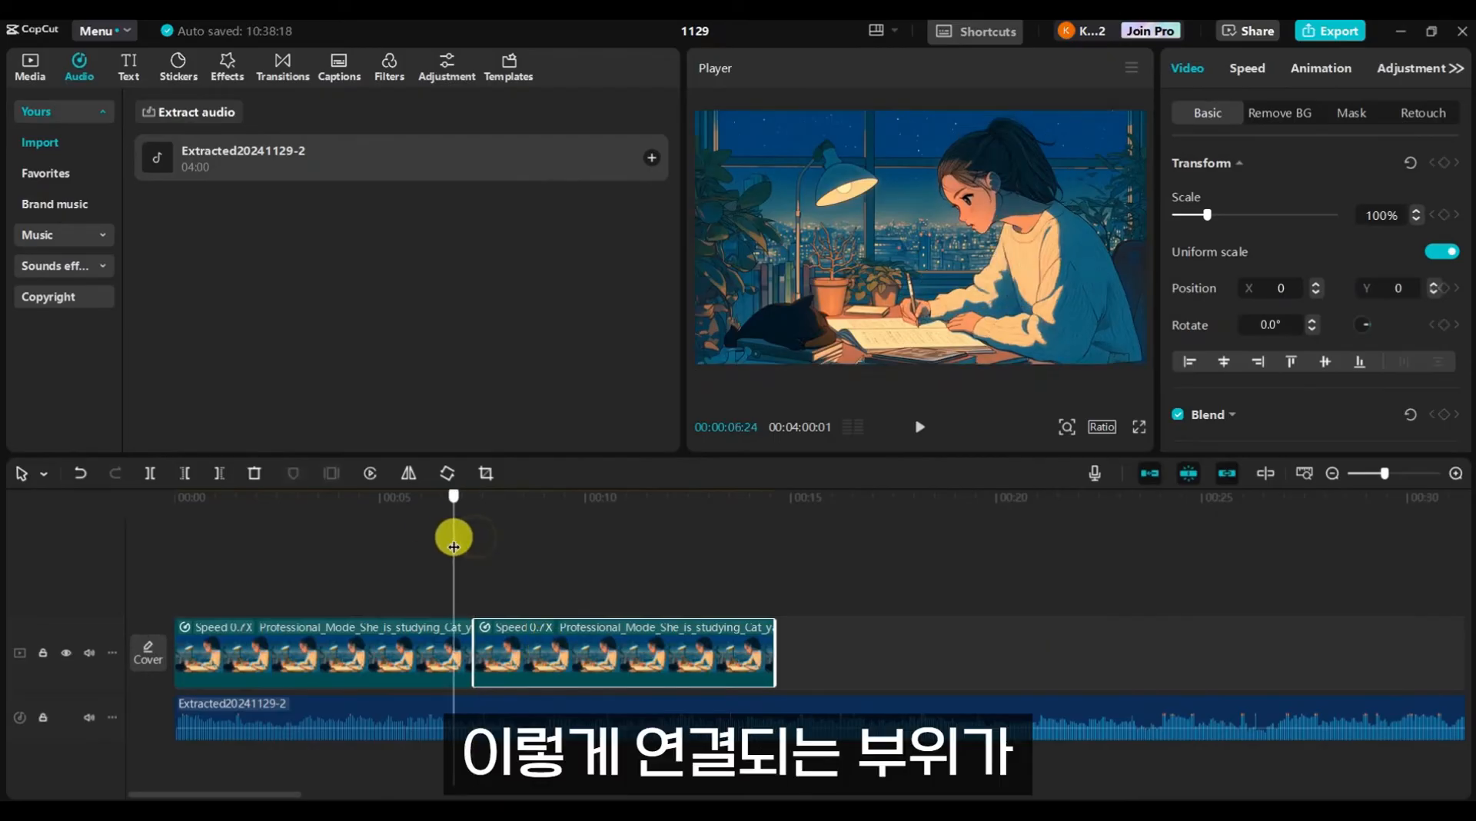
key(space)
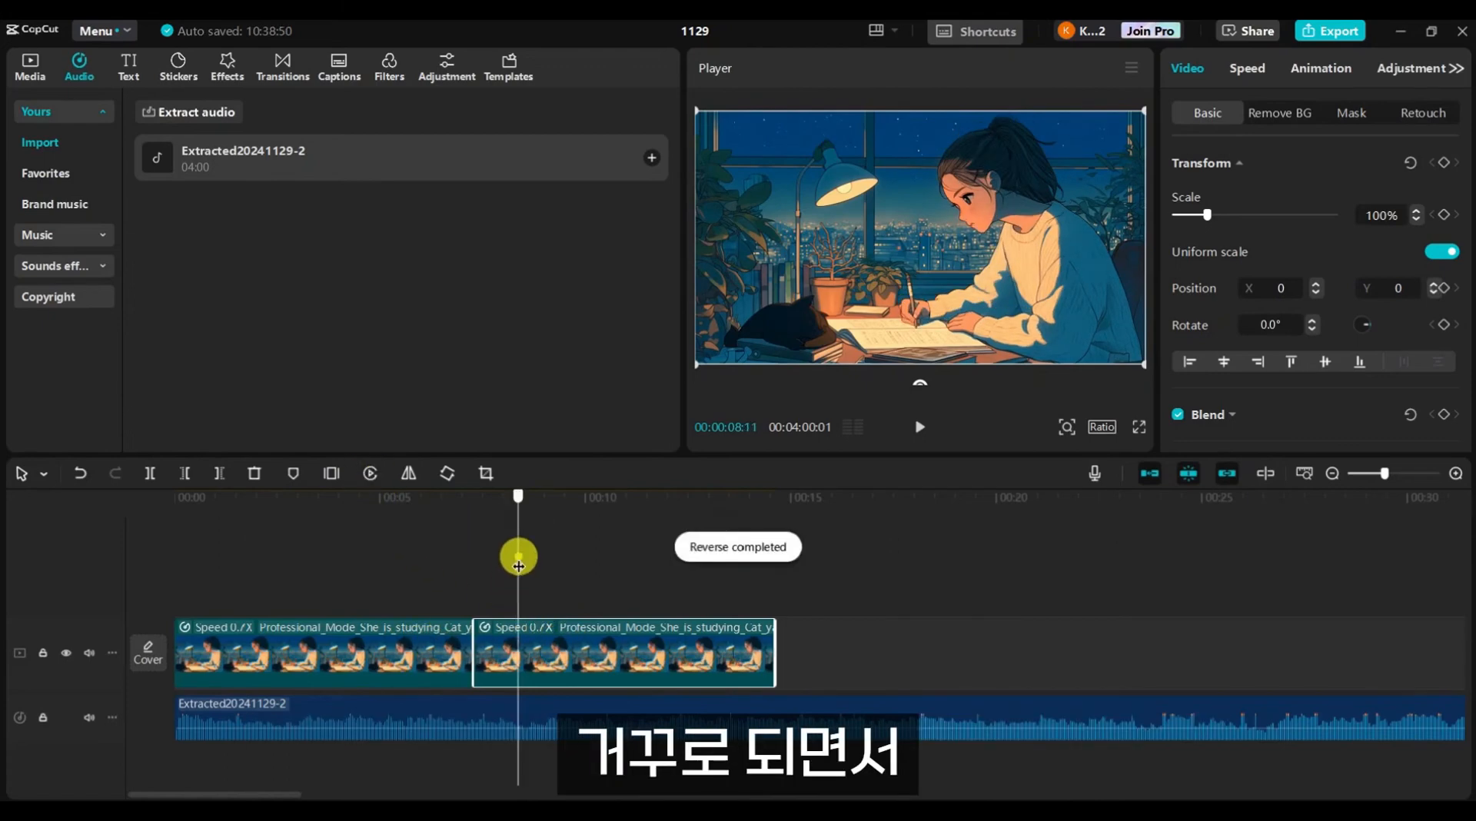
mouse_move(519, 566)
mouse_down()
mouse_move(435, 554)
mouse_move(493, 575)
mouse_move(537, 567)
mouse_up()
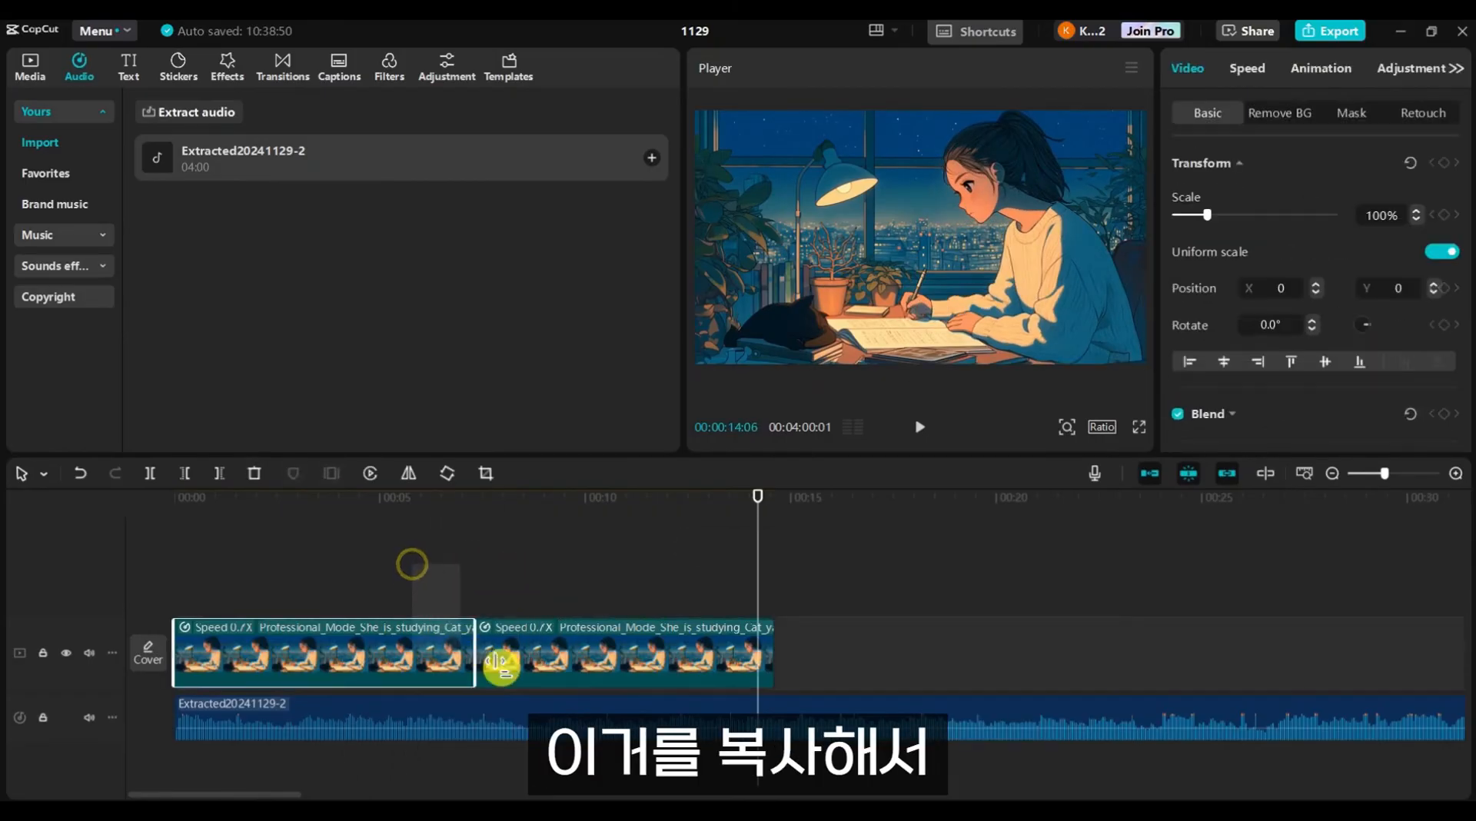
Duplicate the forward and reversed clips together and attach the pair to the end of the main video track.
click(581, 666)
click(307, 542)
drag(308, 542, 586, 671)
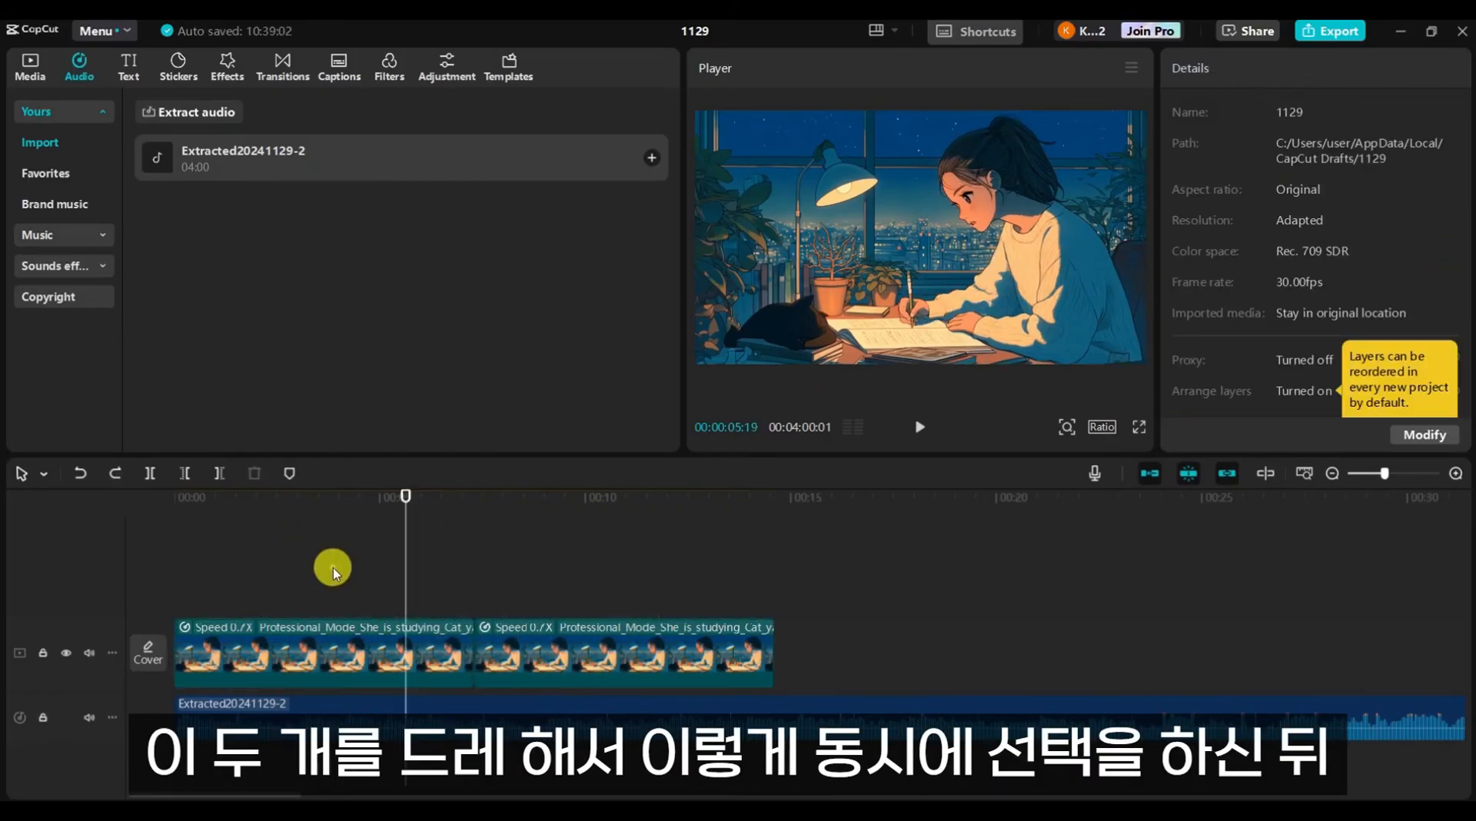
drag(334, 567, 644, 667)
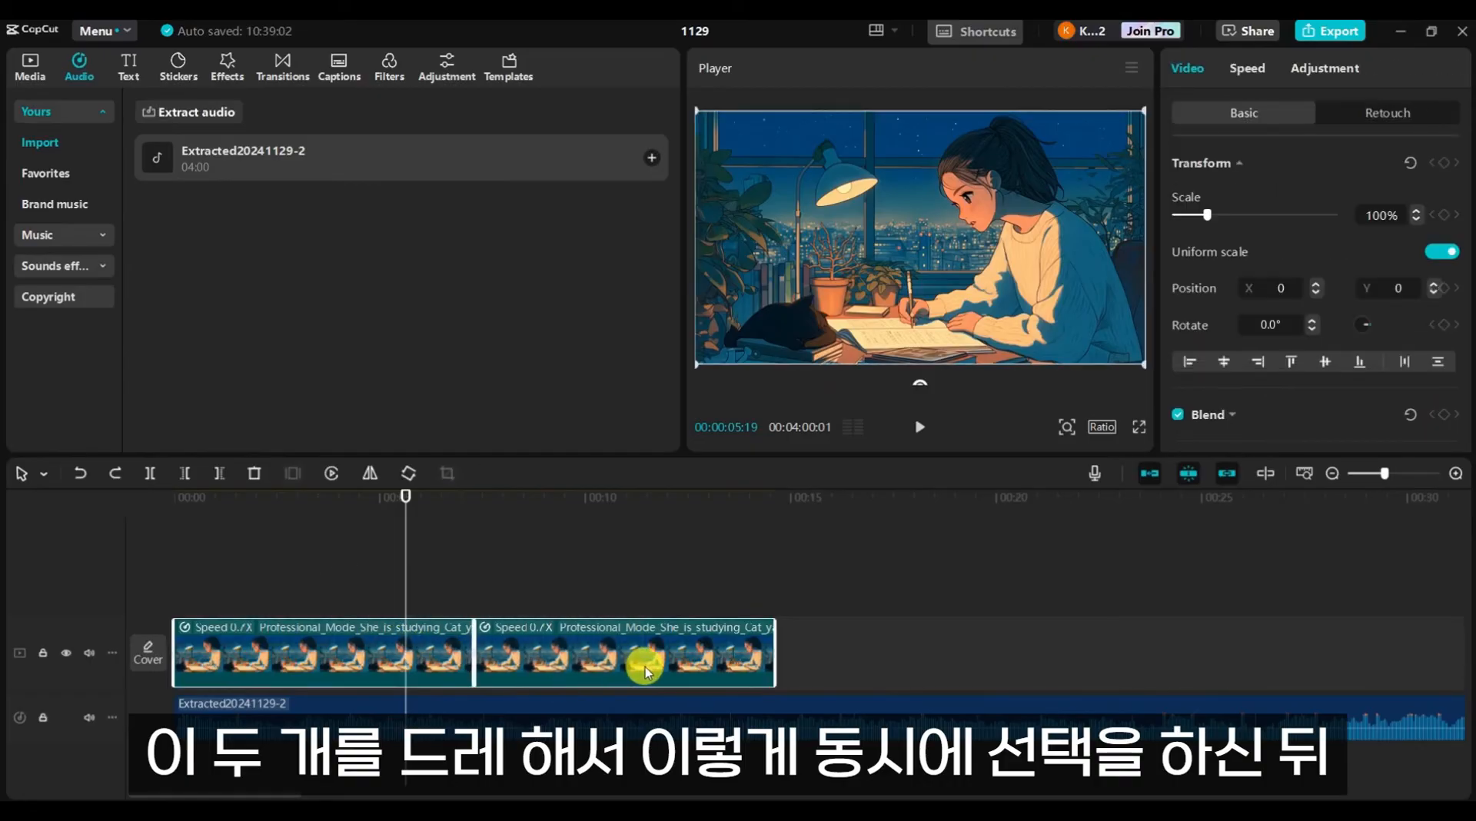
key(ctrl+c)
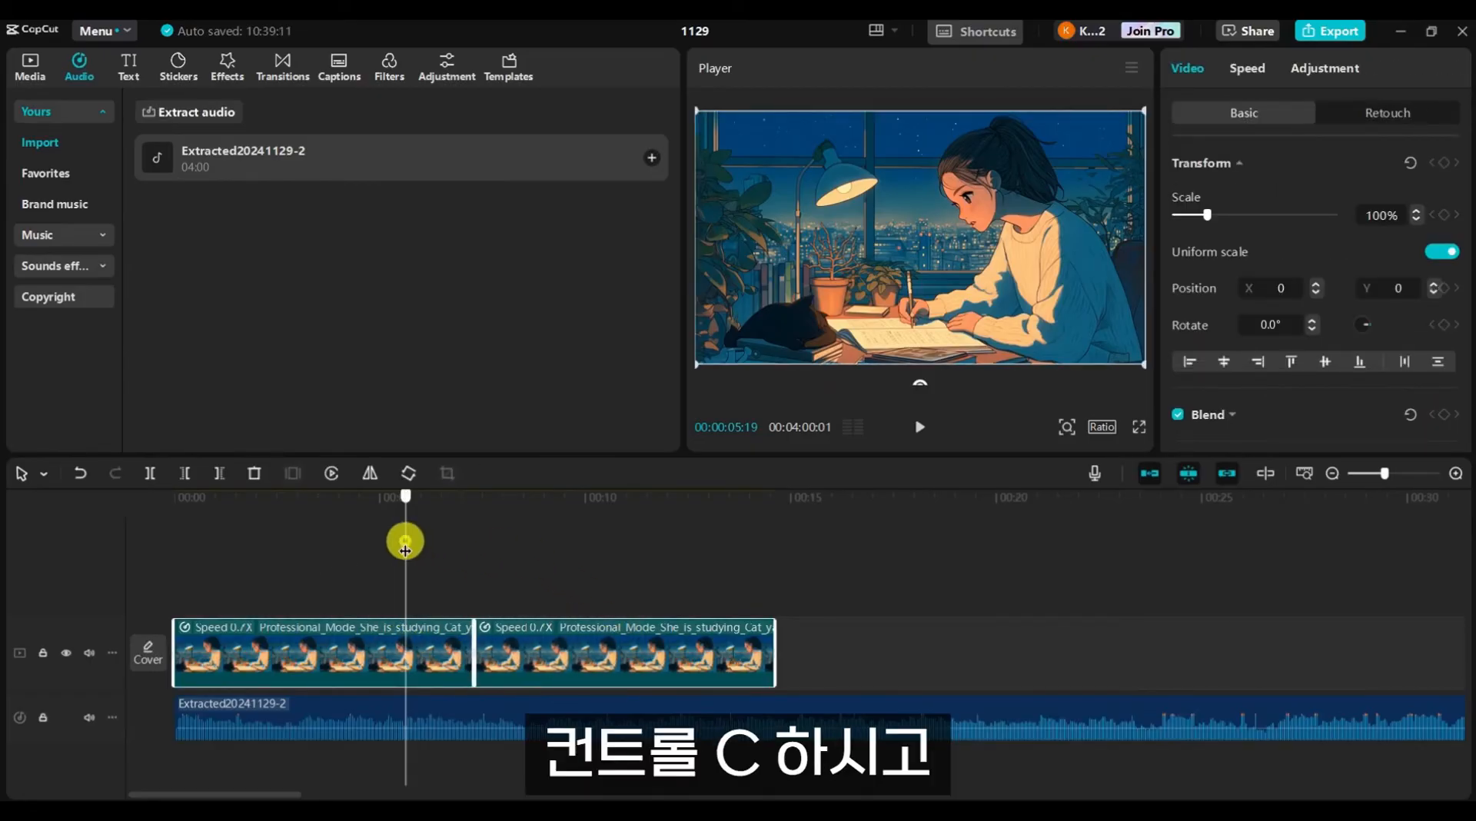
click(771, 565)
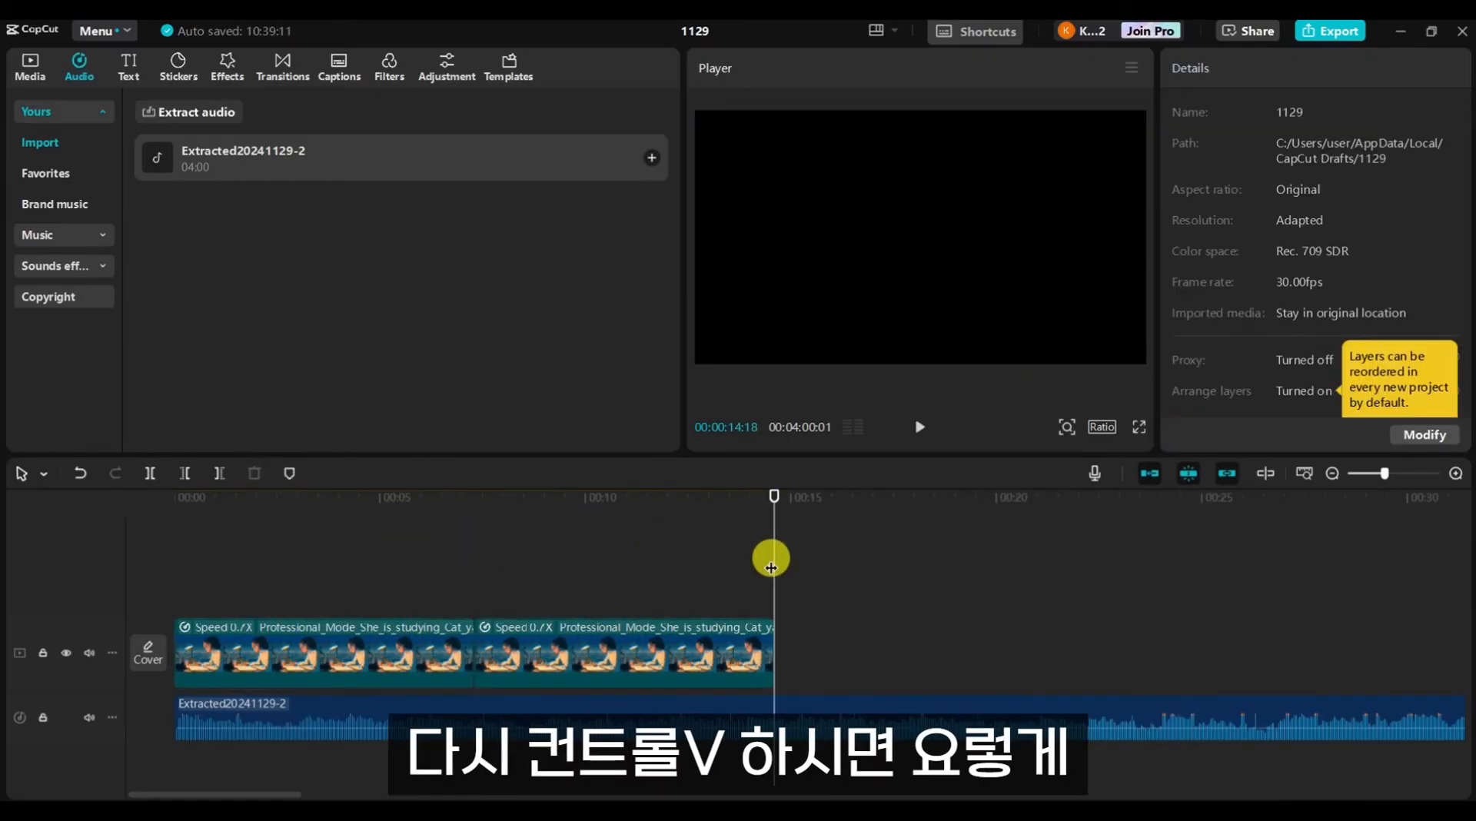
key(ctrl+v)
drag(1170, 590, 1023, 677)
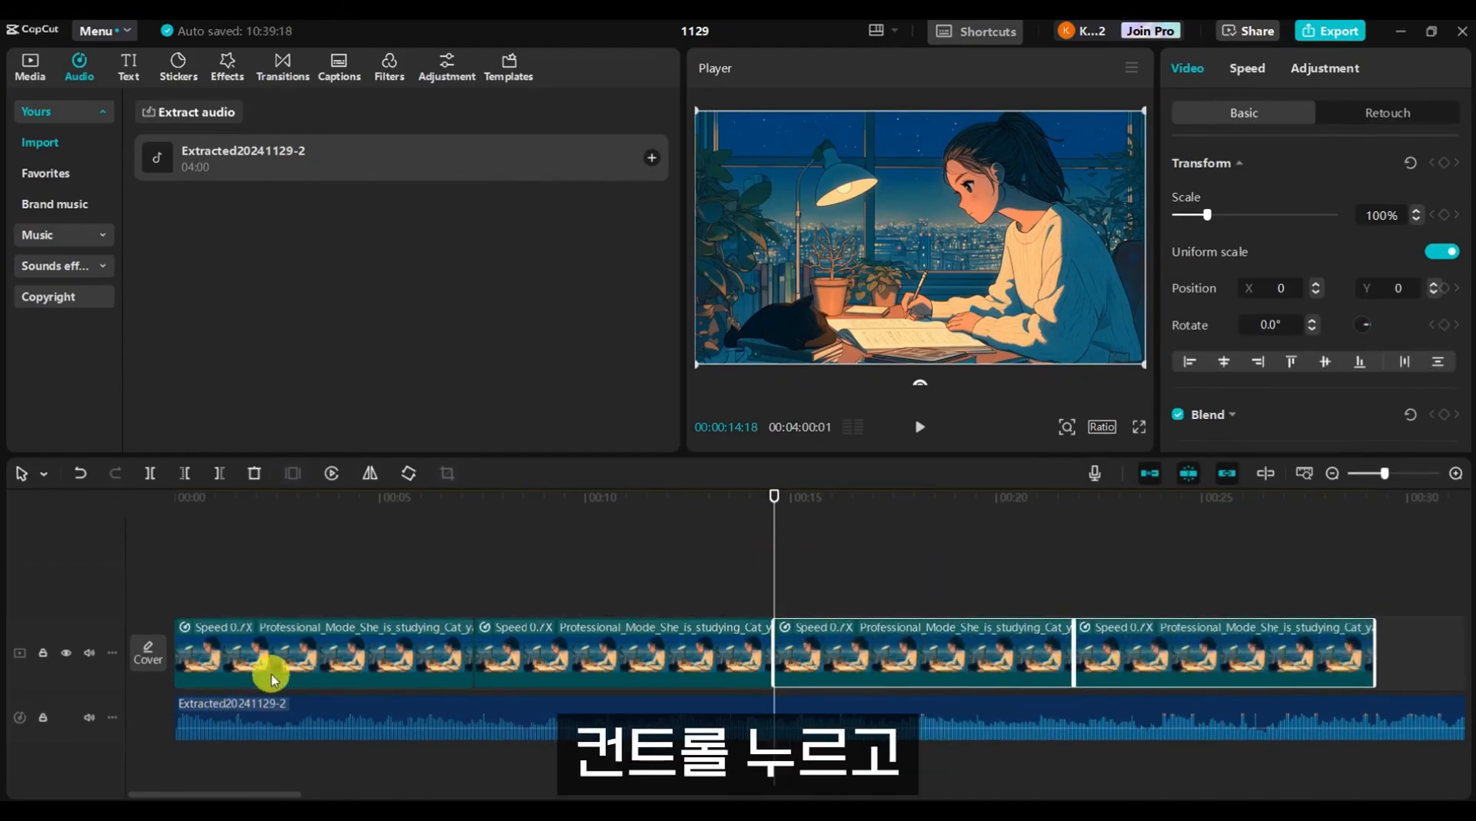
Duplicate all four video clips together and attach the copies after the existing ones on the main track.
scroll(322, 655, down, 5)
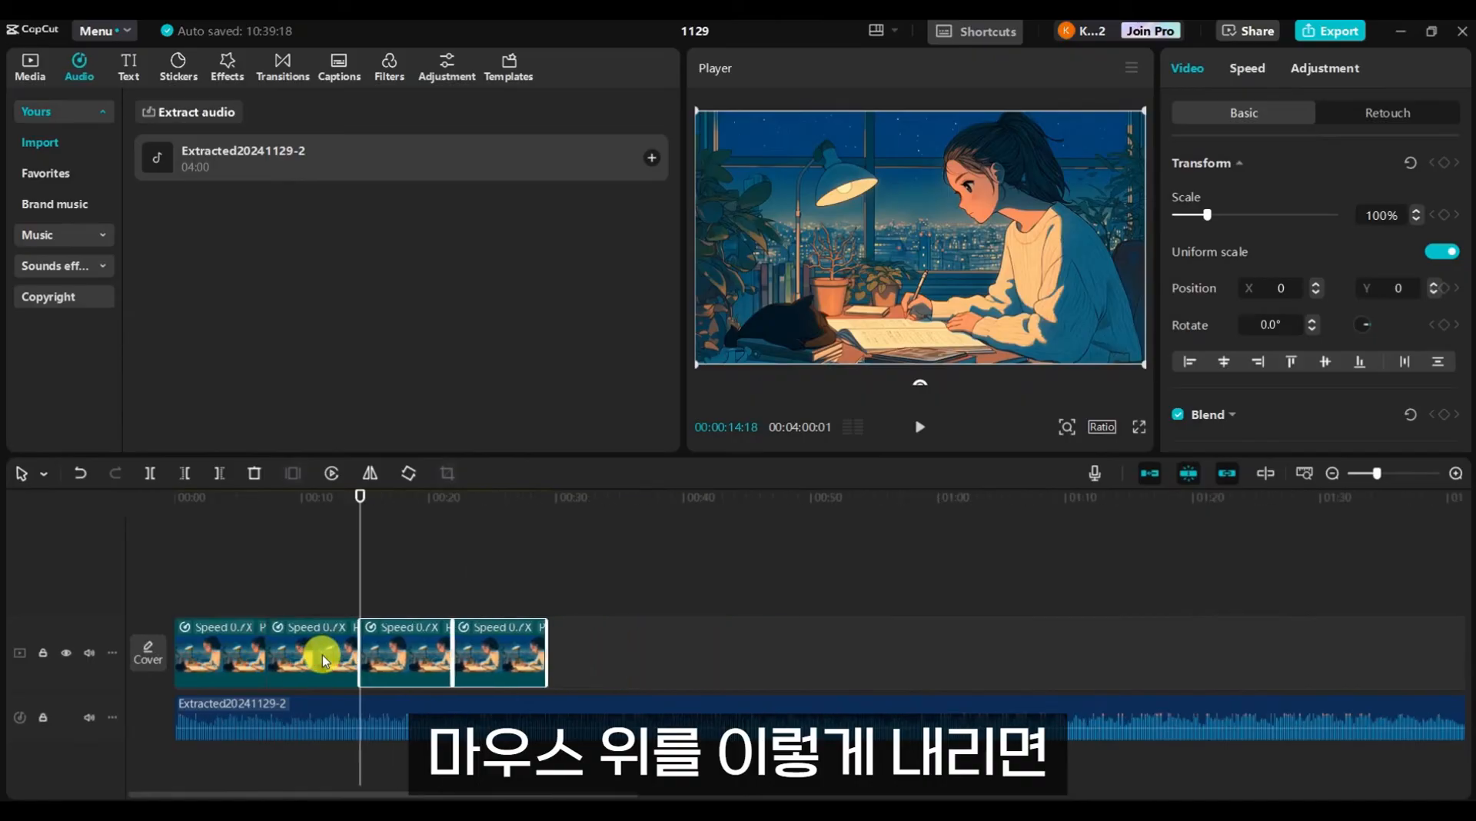
scroll(323, 658, down, 4)
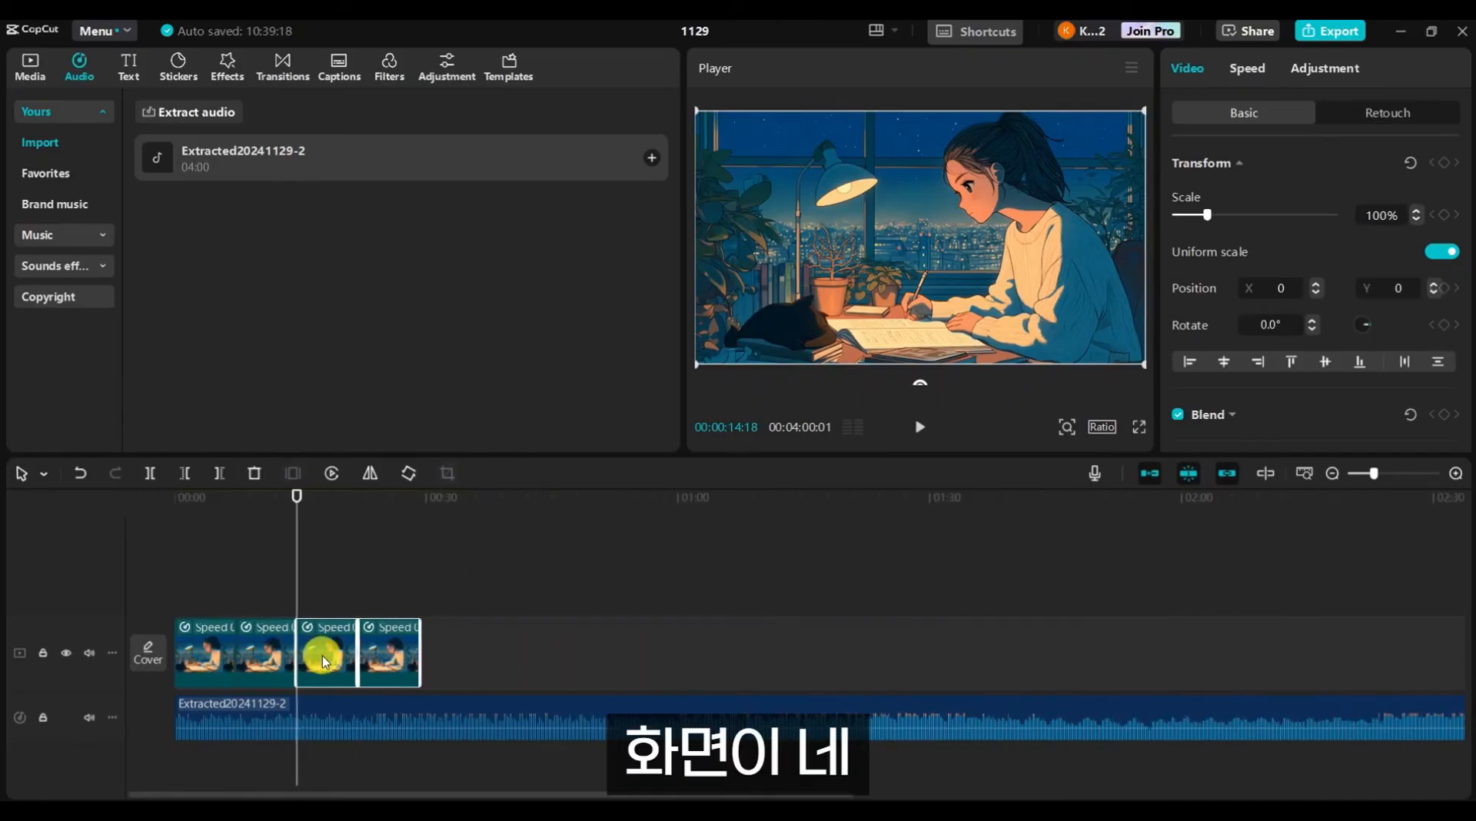
scroll(323, 660, down, 4)
scroll(321, 657, up, 1)
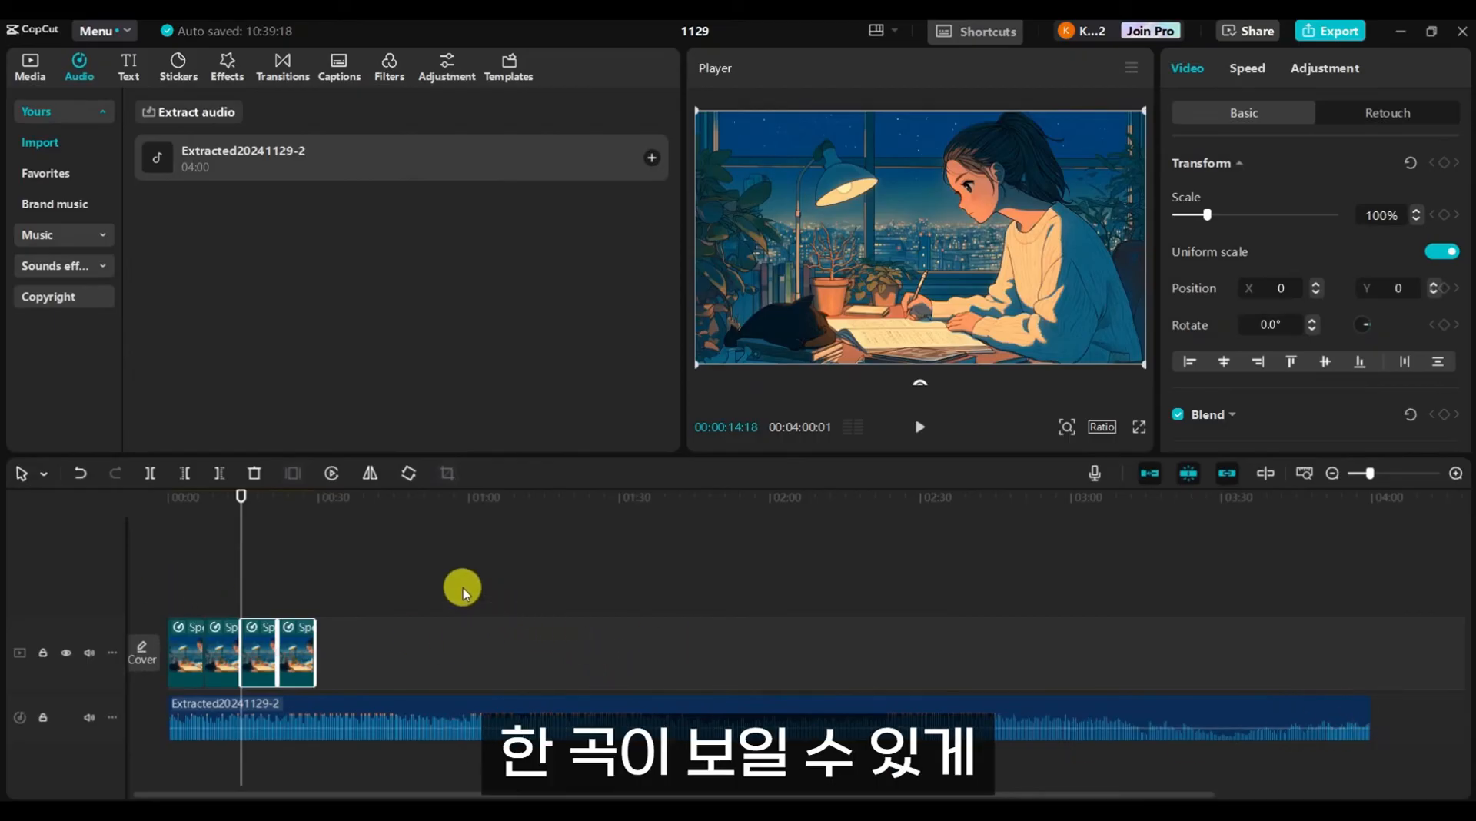
click(427, 551)
drag(176, 595, 311, 663)
key(ctrl+c)
key(ctrl+v)
drag(450, 600, 339, 668)
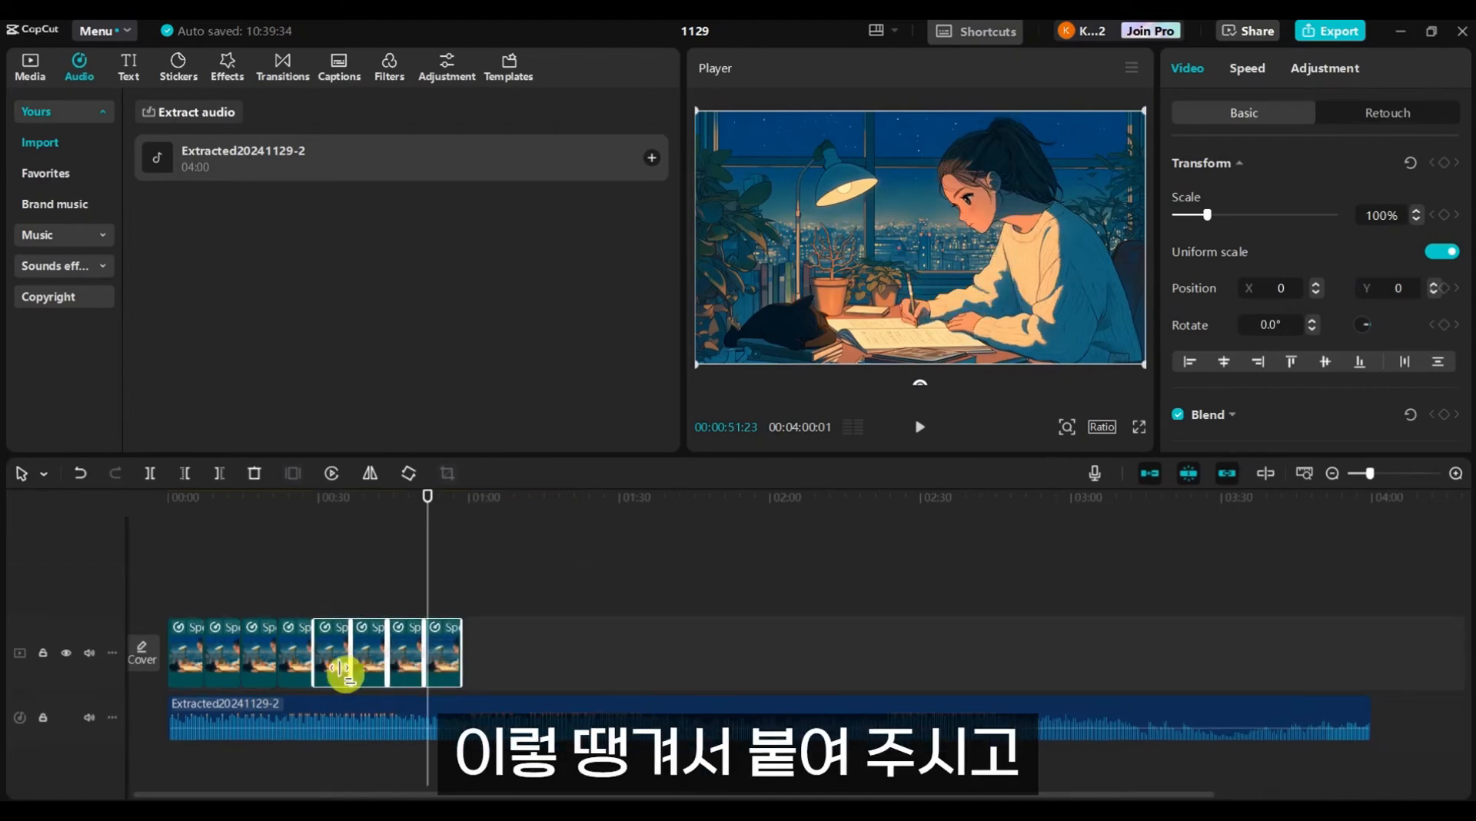
Duplicate all eight video clips together and attach the copies after the existing ones on the main track.
click(210, 582)
drag(172, 568, 436, 671)
key(ctrl+v)
key(ctrl+v)
key(ctrl+v)
key(ctrl+v)
key(ctrl+v)
key(ctrl+v)
key(ctrl+v)
key(ctrl+v)
Duplicate the sixteen video clips and attach the copies to the end of the main track.
key(ctrl+c)
key(ctrl+v)
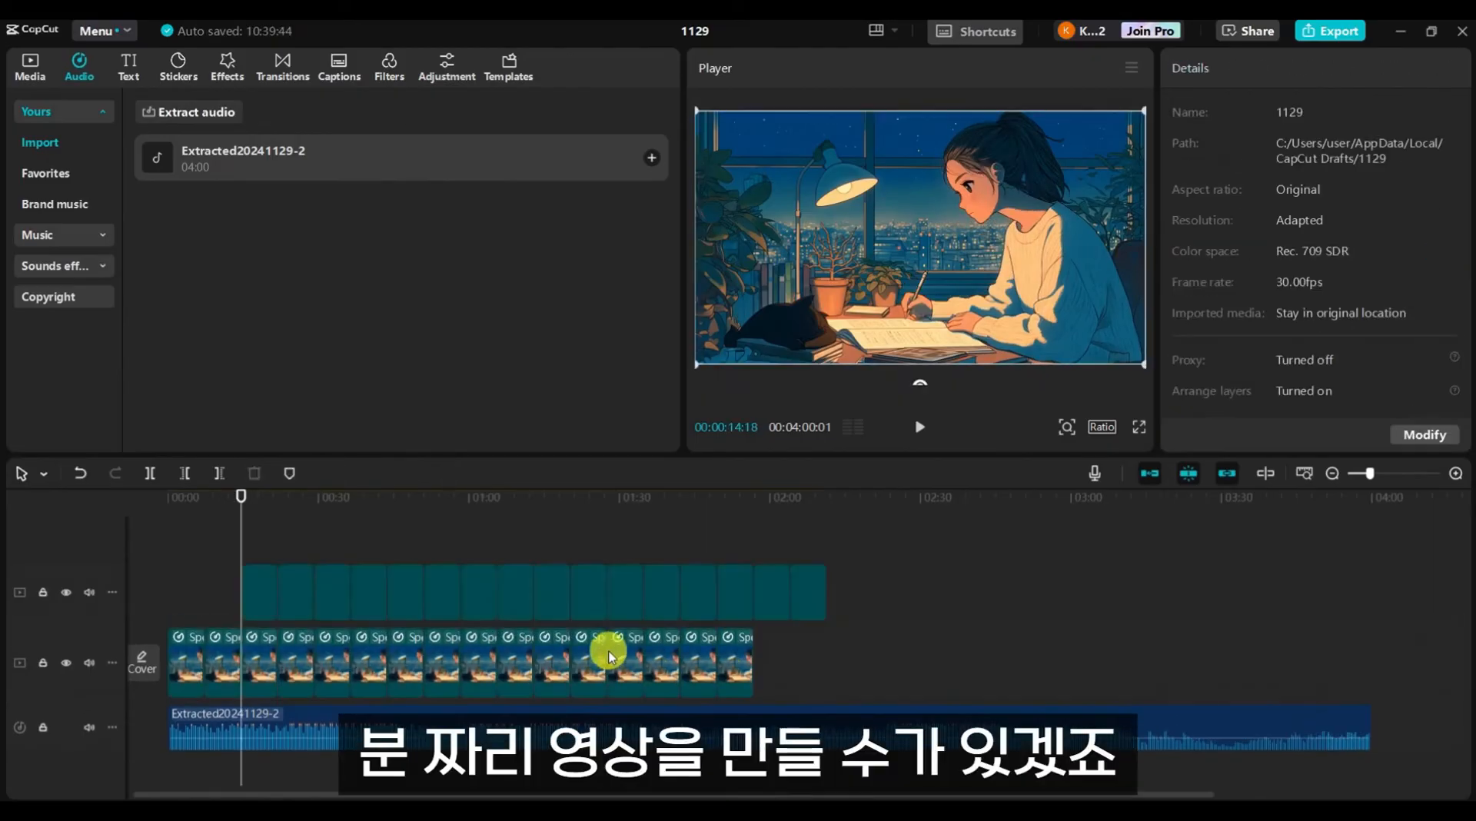
drag(290, 578, 768, 656)
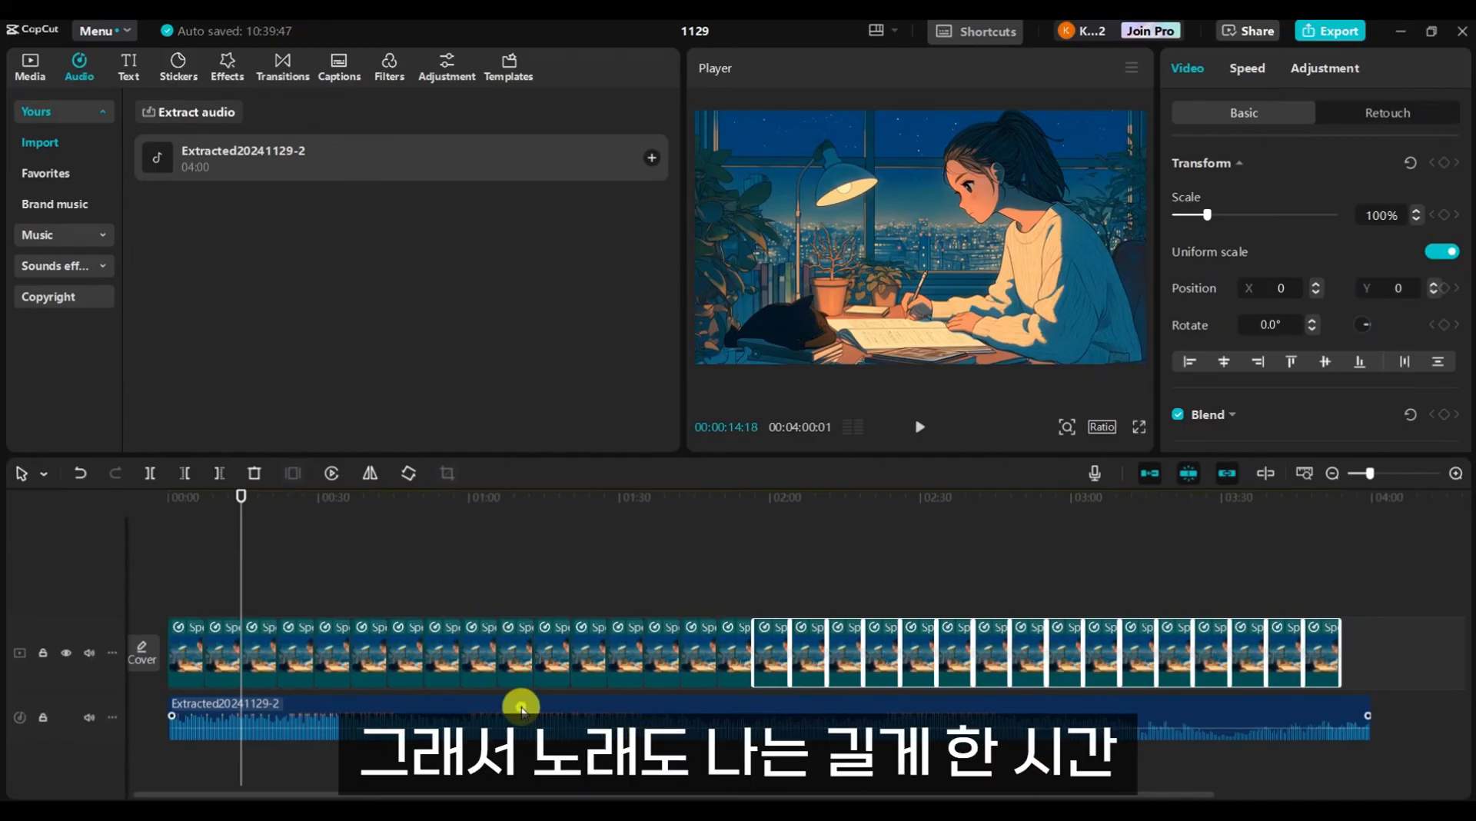
Duplicate the Extracted20241129-2 audio clip and attach the copy directly after the original on the same audio track.
click(521, 703)
drag(699, 796, 950, 795)
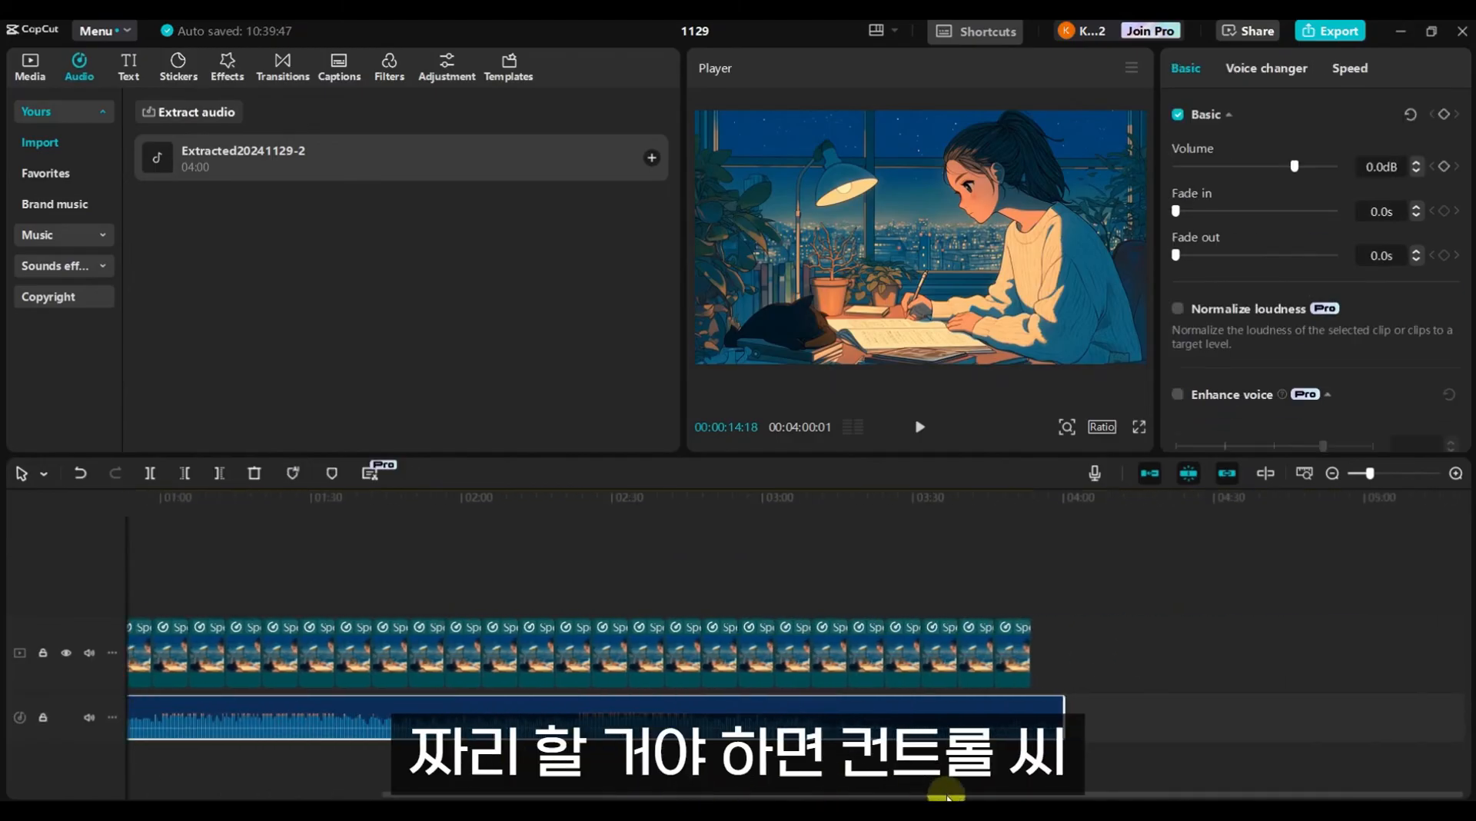
click(532, 719)
key(ctrl+v)
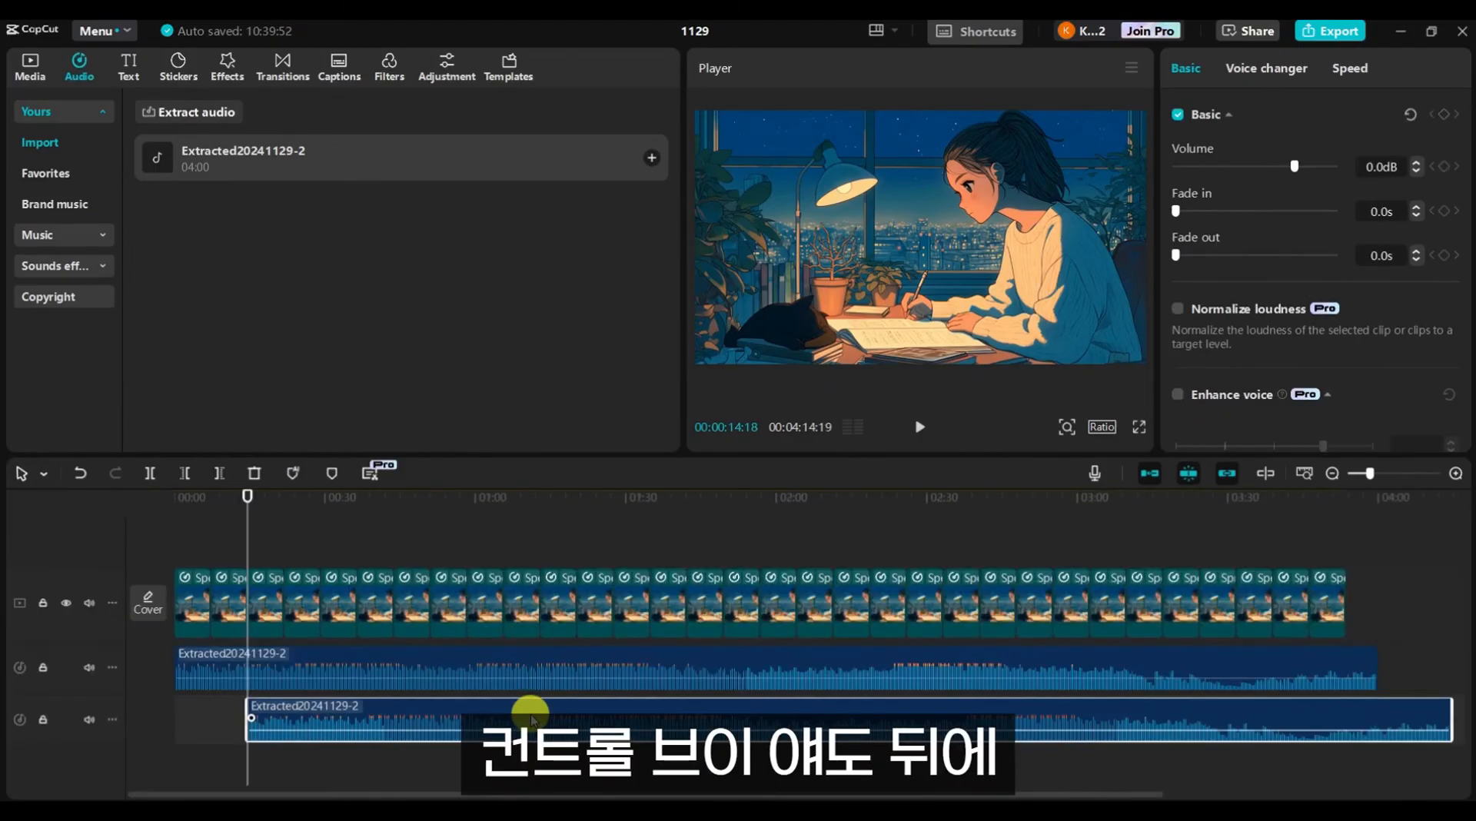
drag(285, 714, 1421, 665)
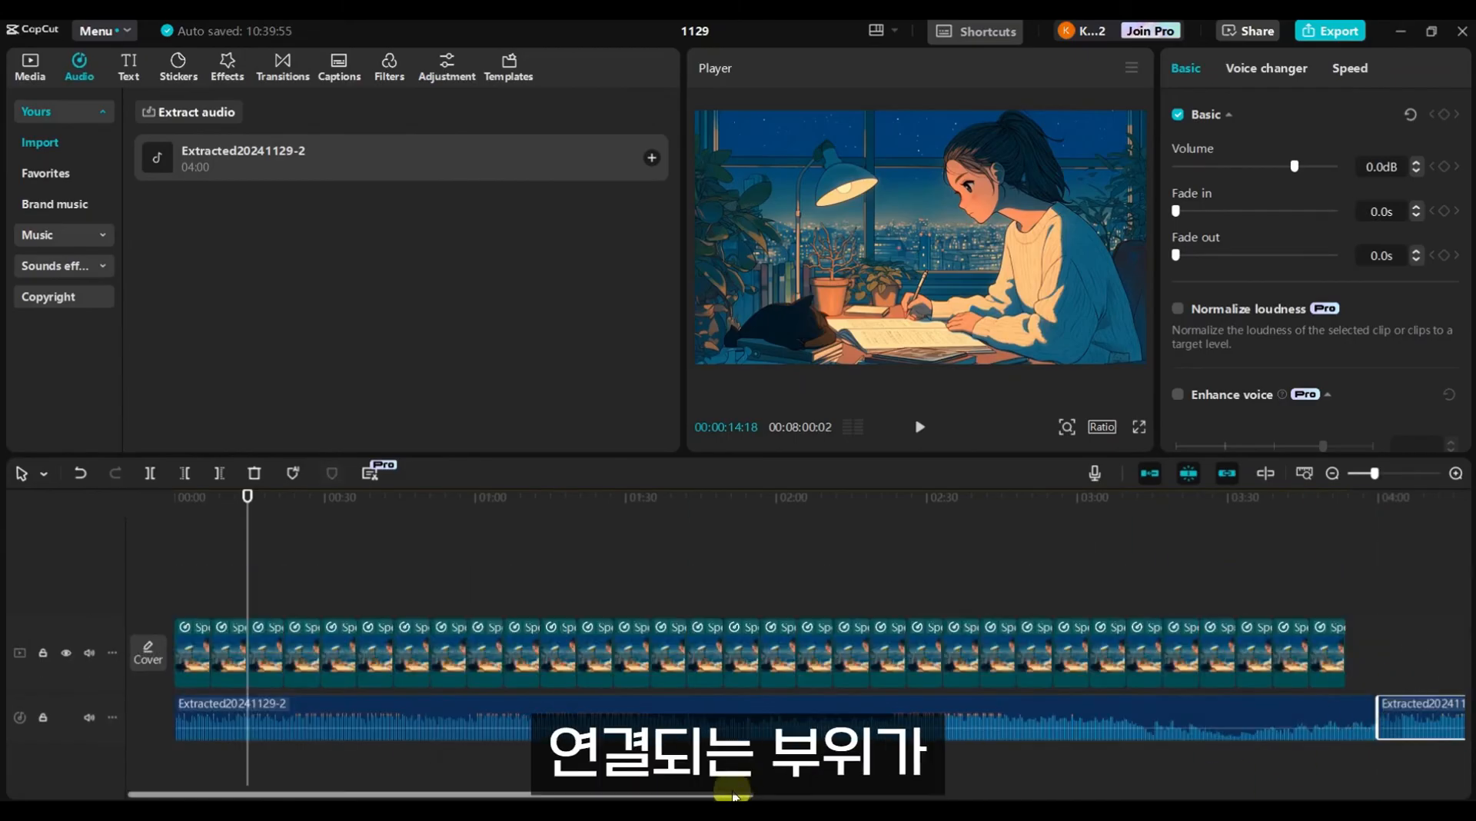
Set a 9.1 s fade-out on the first audio clip.
scroll(970, 799, right, 5)
click(836, 775)
click(906, 699)
click(896, 758)
click(811, 734)
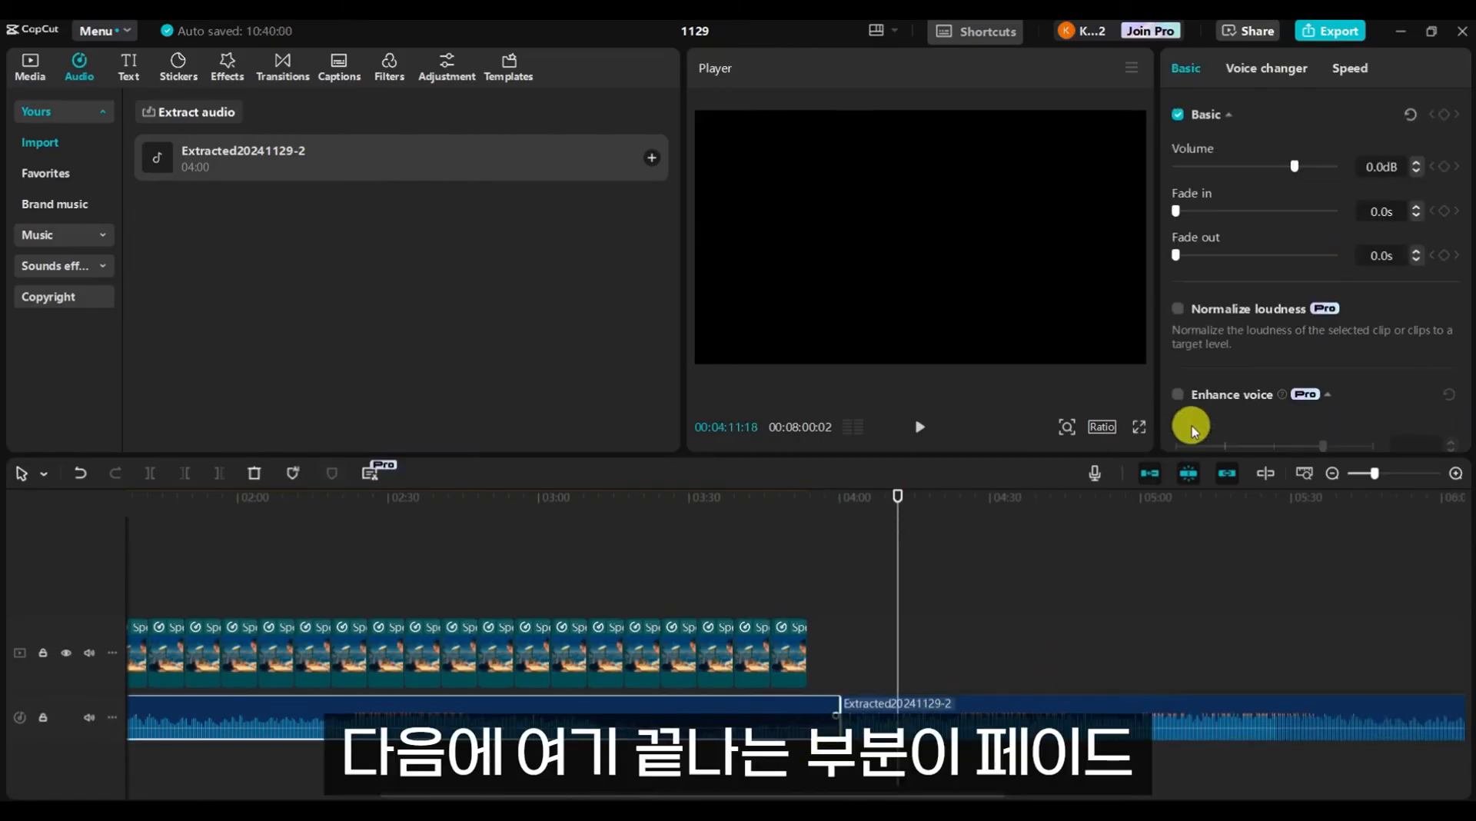
drag(1175, 256, 1321, 255)
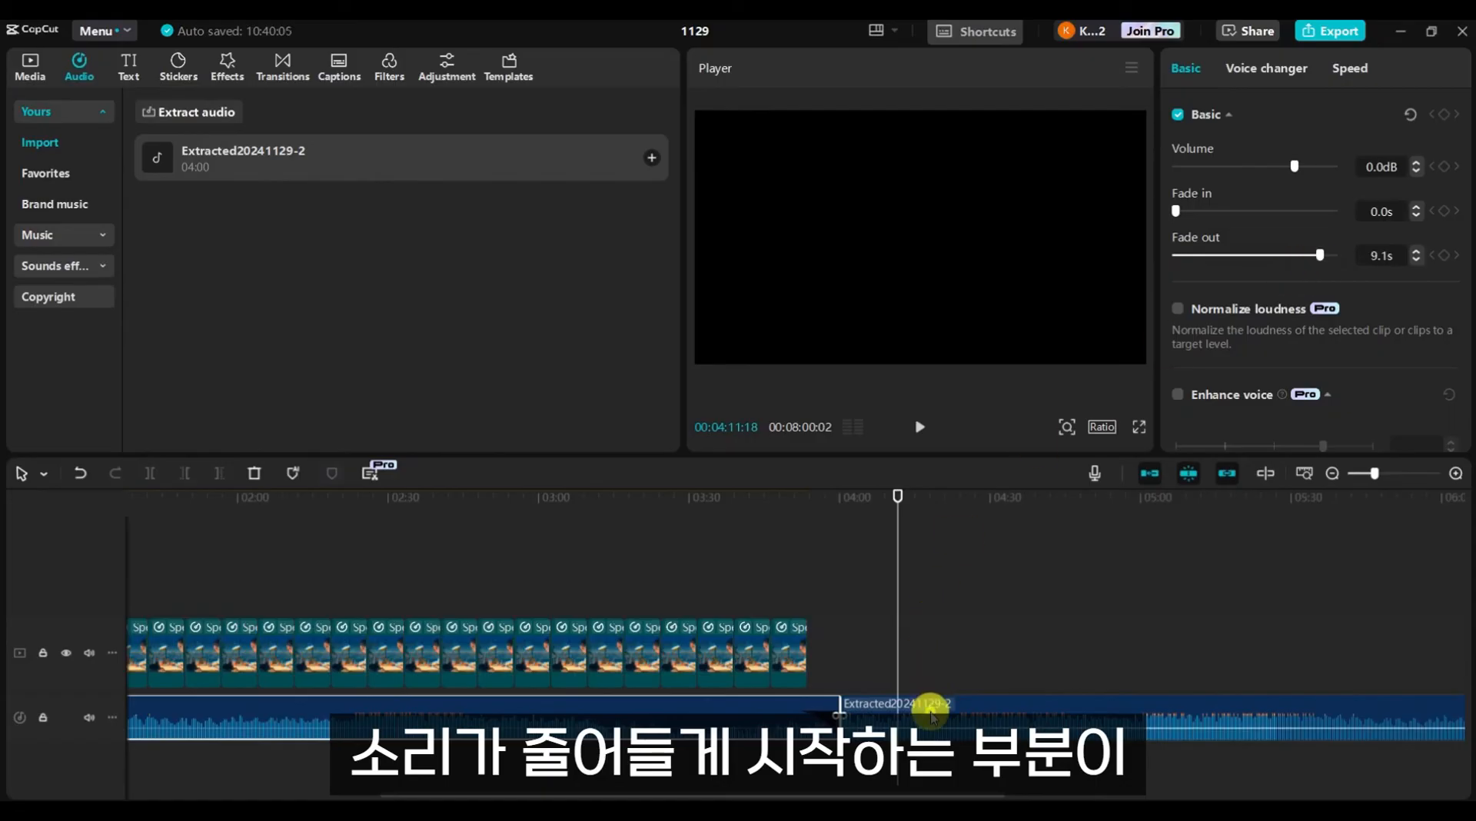
Set a 5.5 s fade-in on the second audio clip and play the join between the two audio clips.
click(929, 700)
drag(1177, 213, 1264, 215)
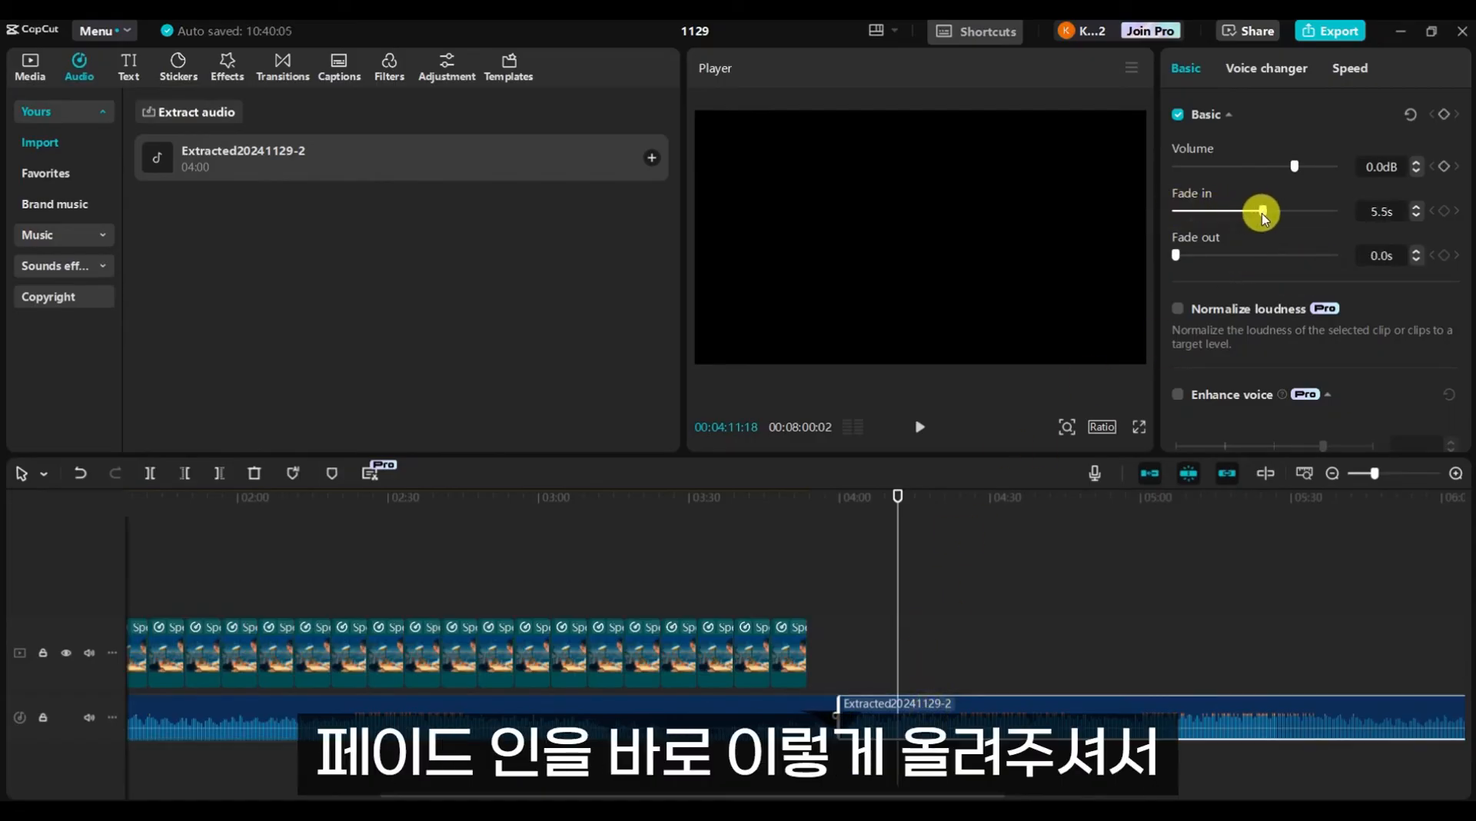
drag(897, 582, 819, 598)
key(space)
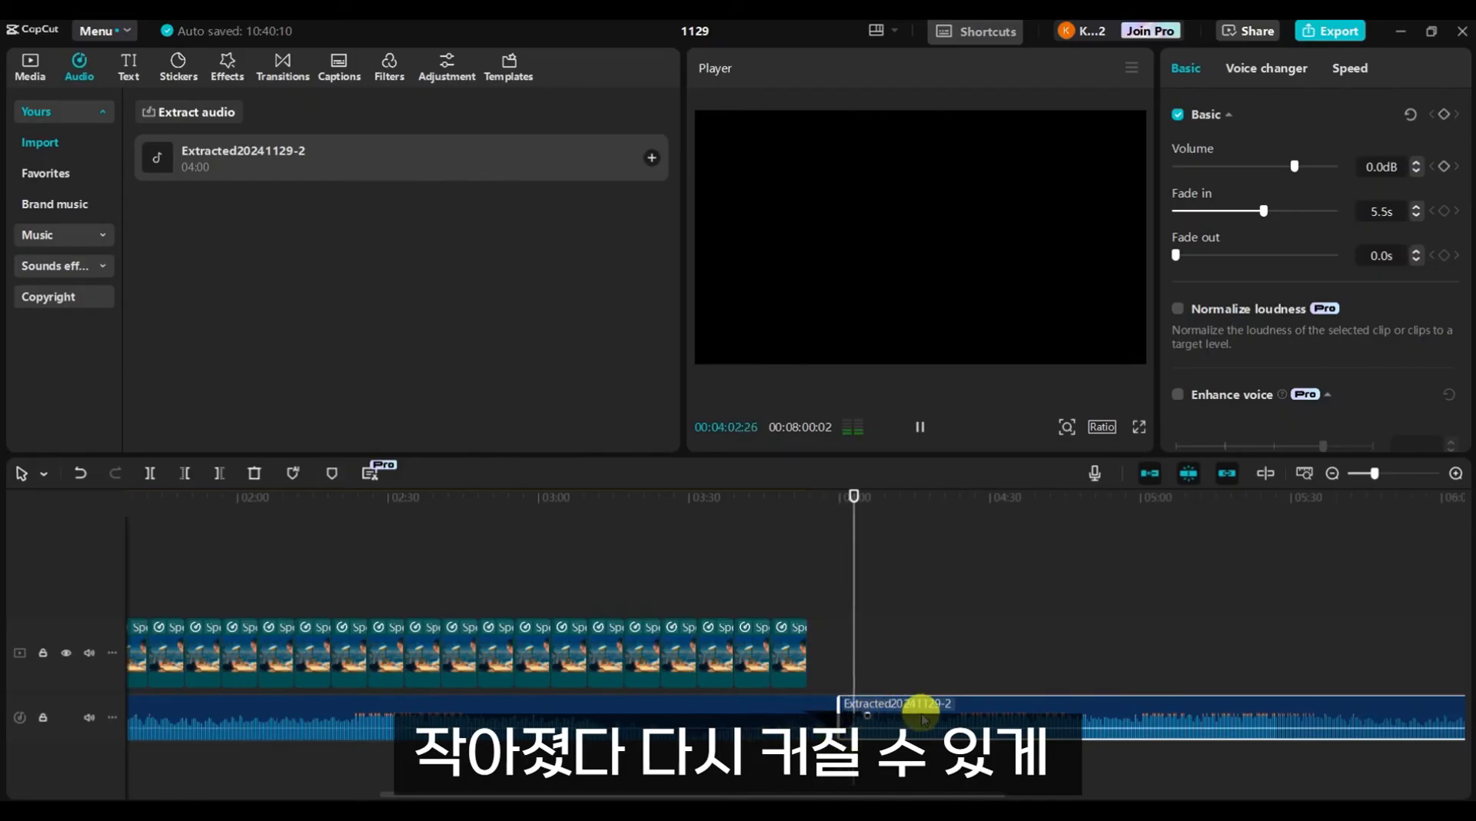
click(968, 573)
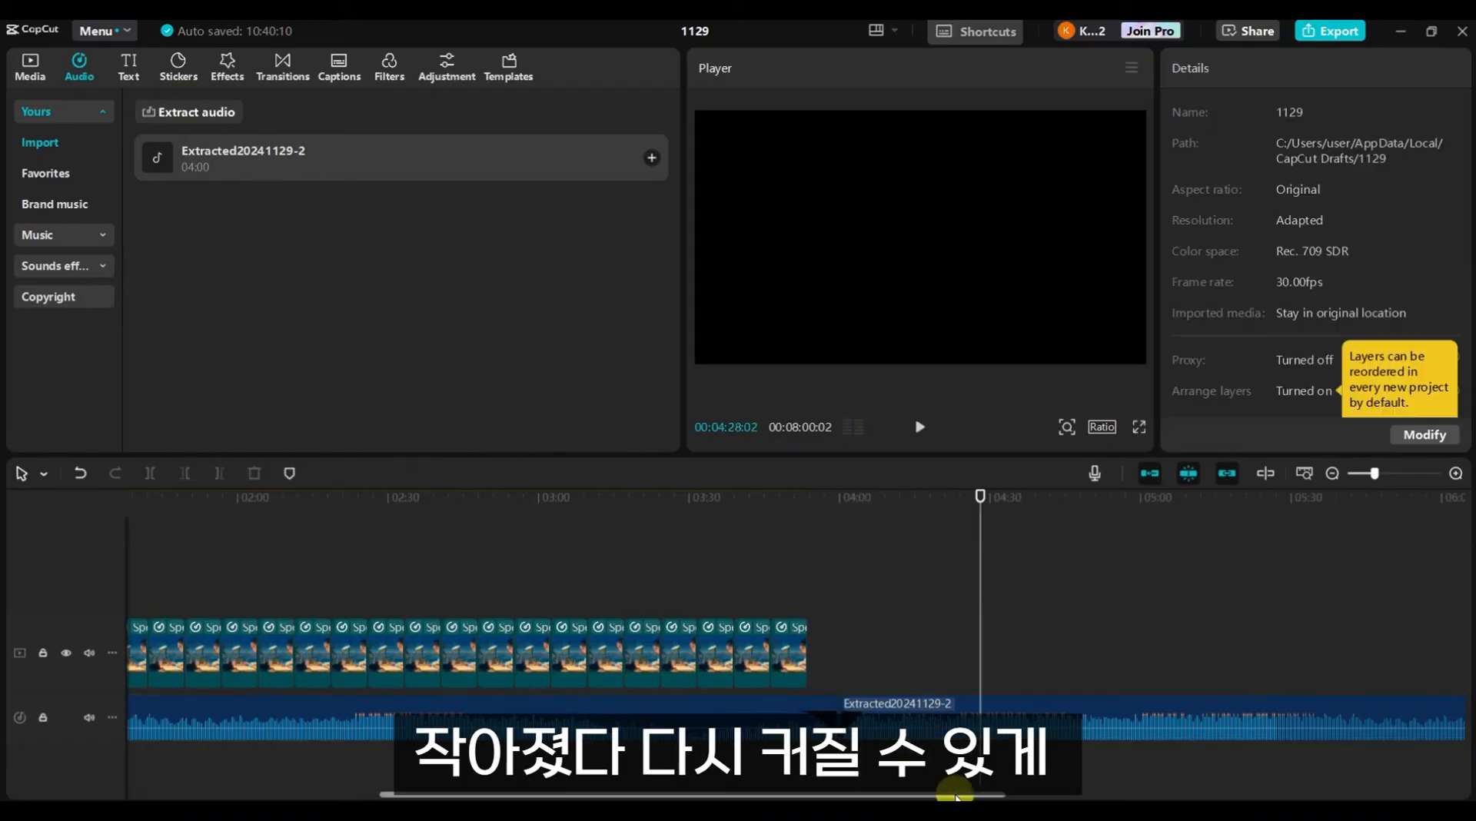
Duplicate every video clip on the main track and attach the copies after the last one, under the second audio clip.
key(shift+z)
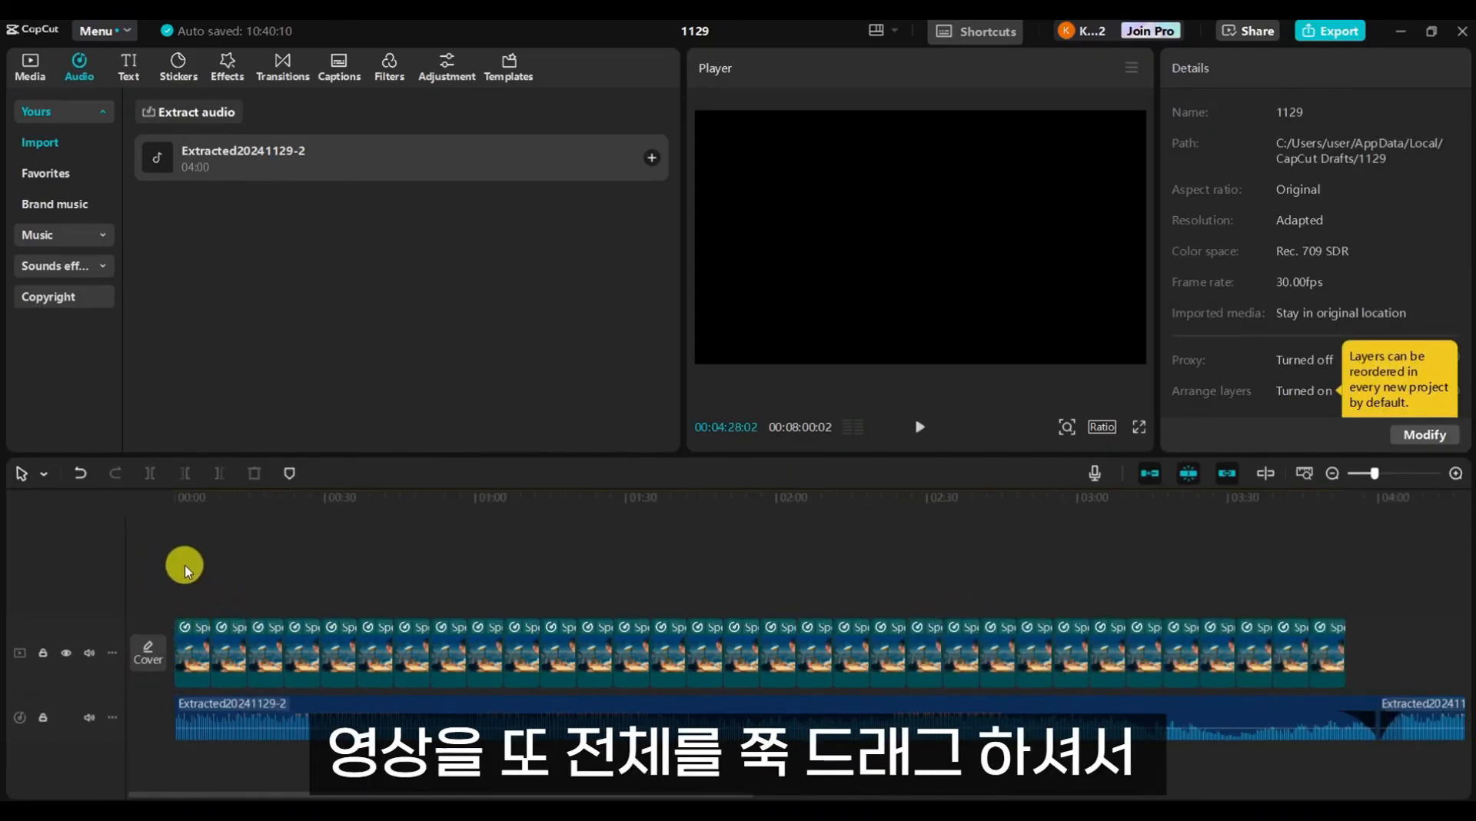
drag(179, 558, 1337, 671)
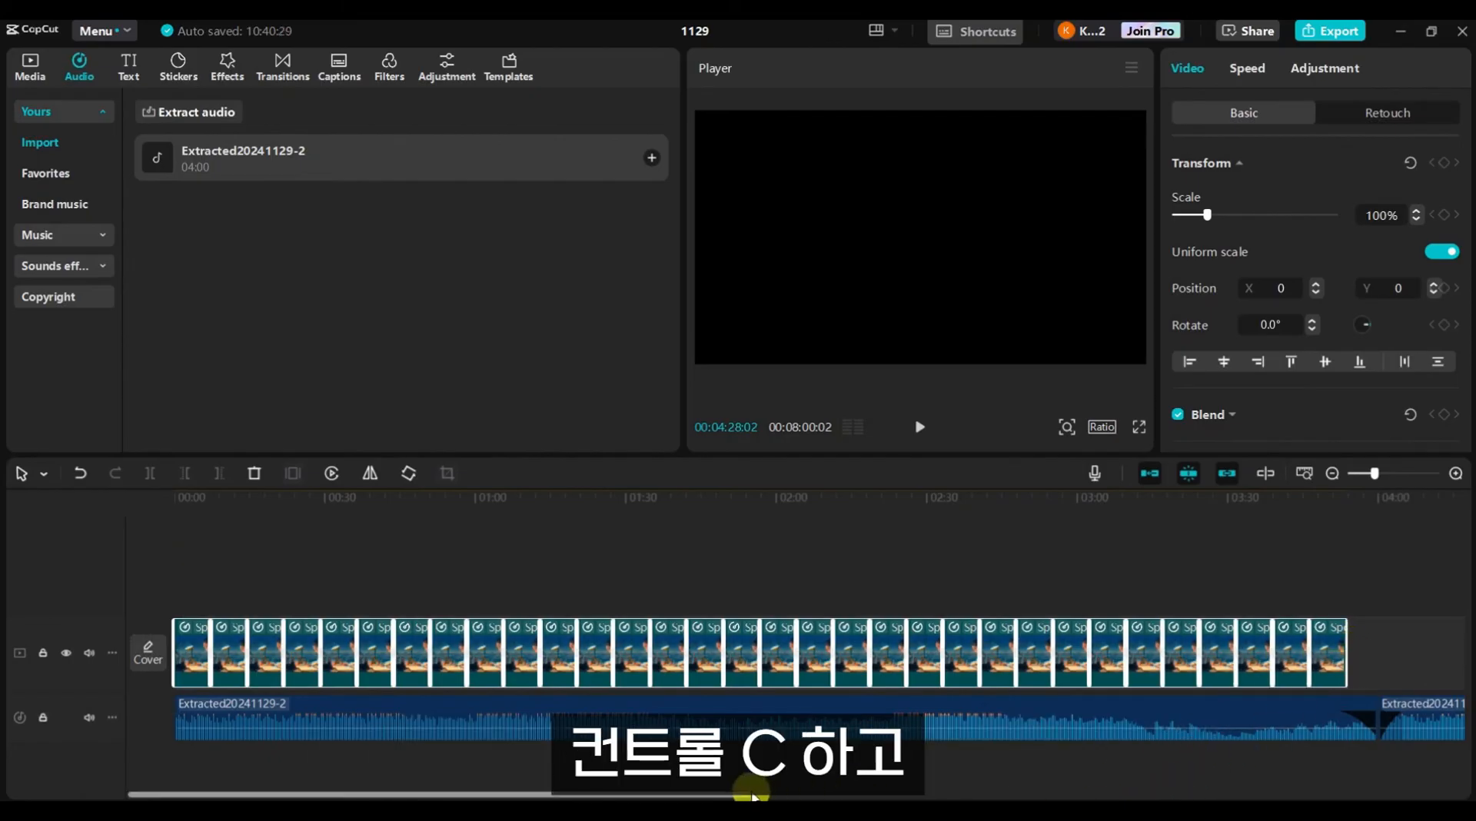
scroll(888, 792, right, 5)
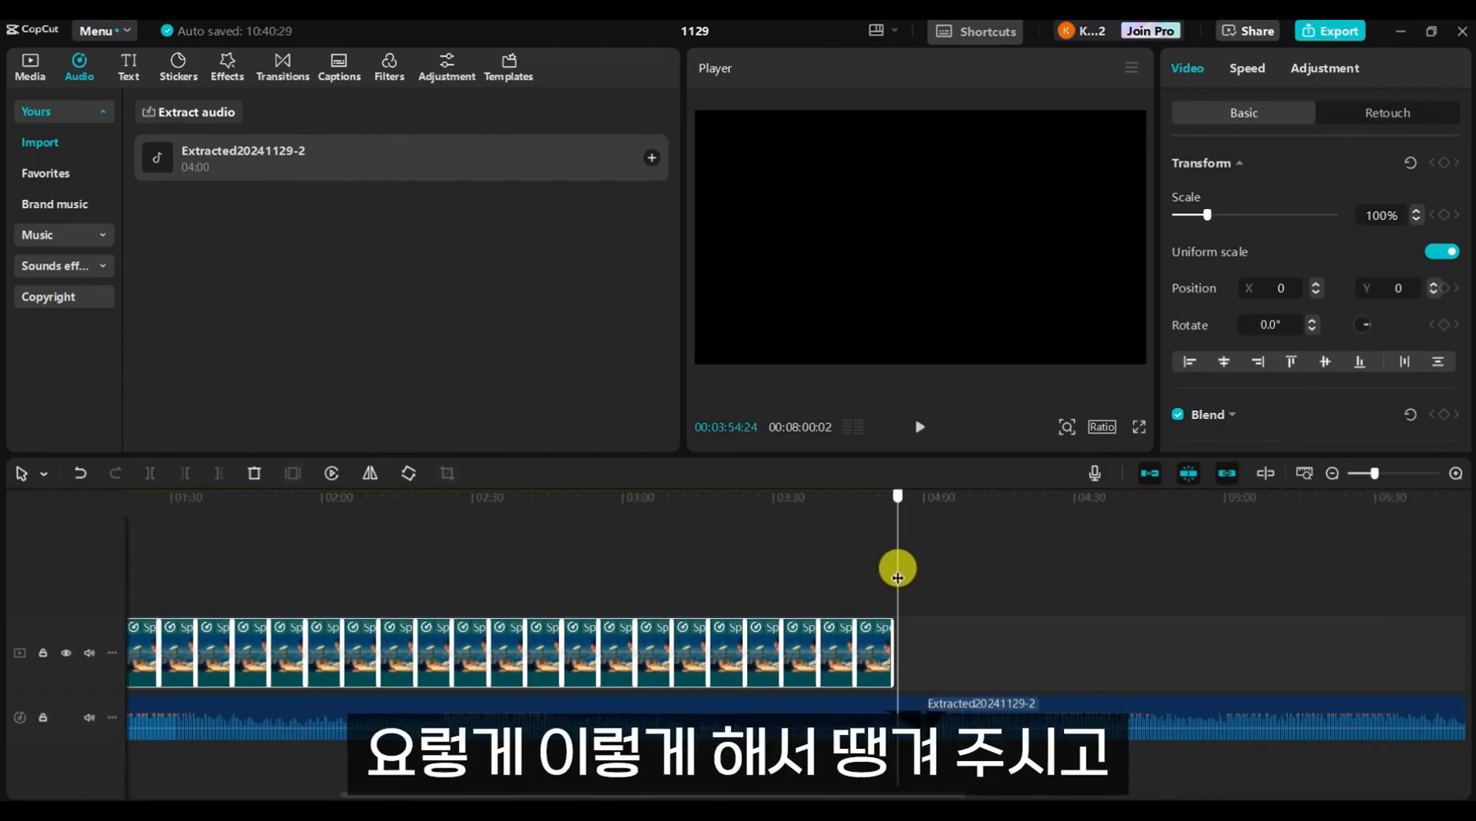
key(ctrl+v)
drag(917, 593, 915, 685)
drag(850, 792, 1288, 764)
click(1235, 607)
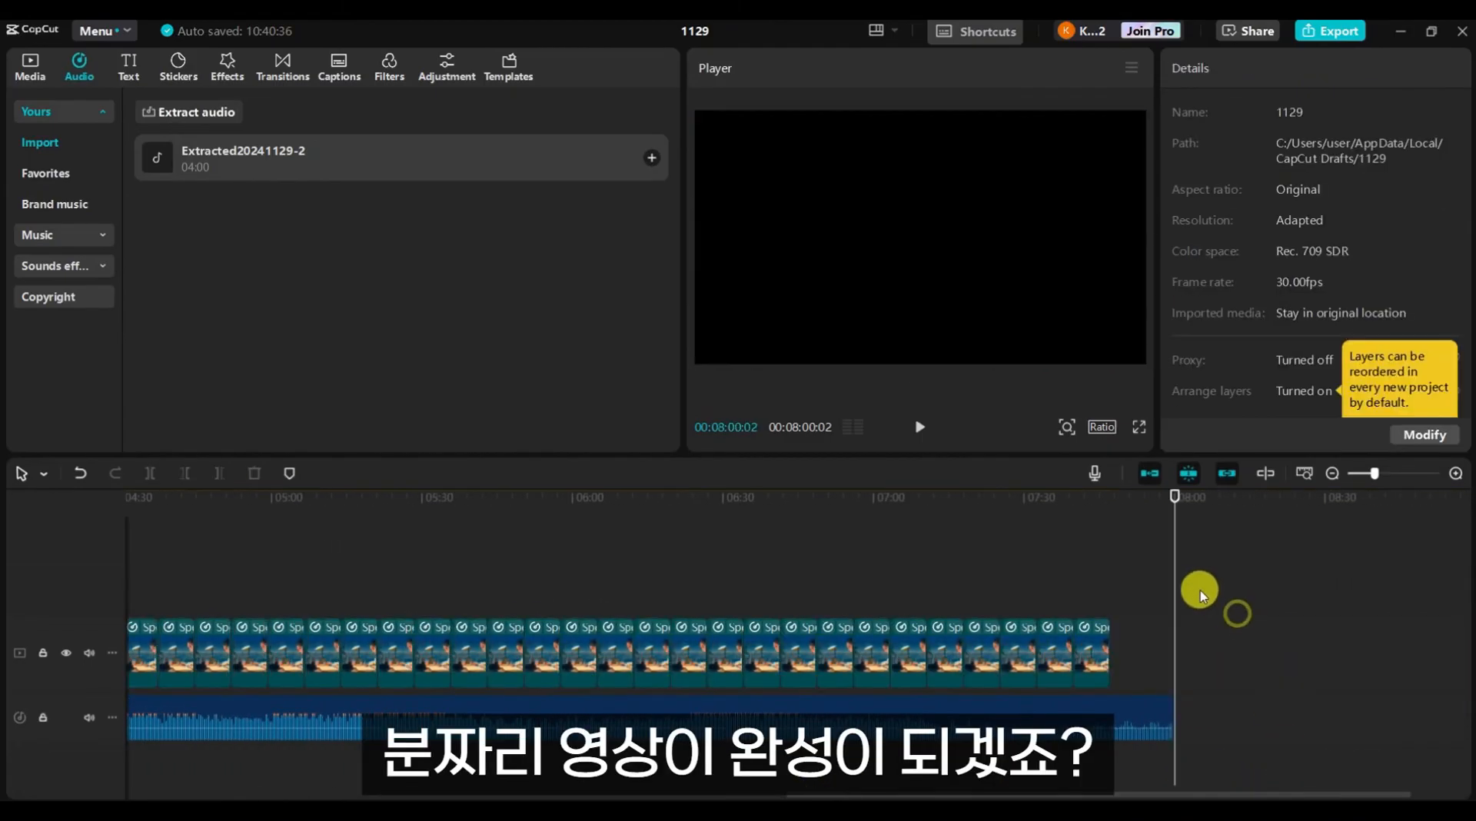
Duplicate the last two video clips and attach them at the end of the main track to cover the remaining audio.
drag(1131, 544, 1038, 677)
key(ctrl+v)
drag(1193, 587, 1167, 696)
click(1210, 765)
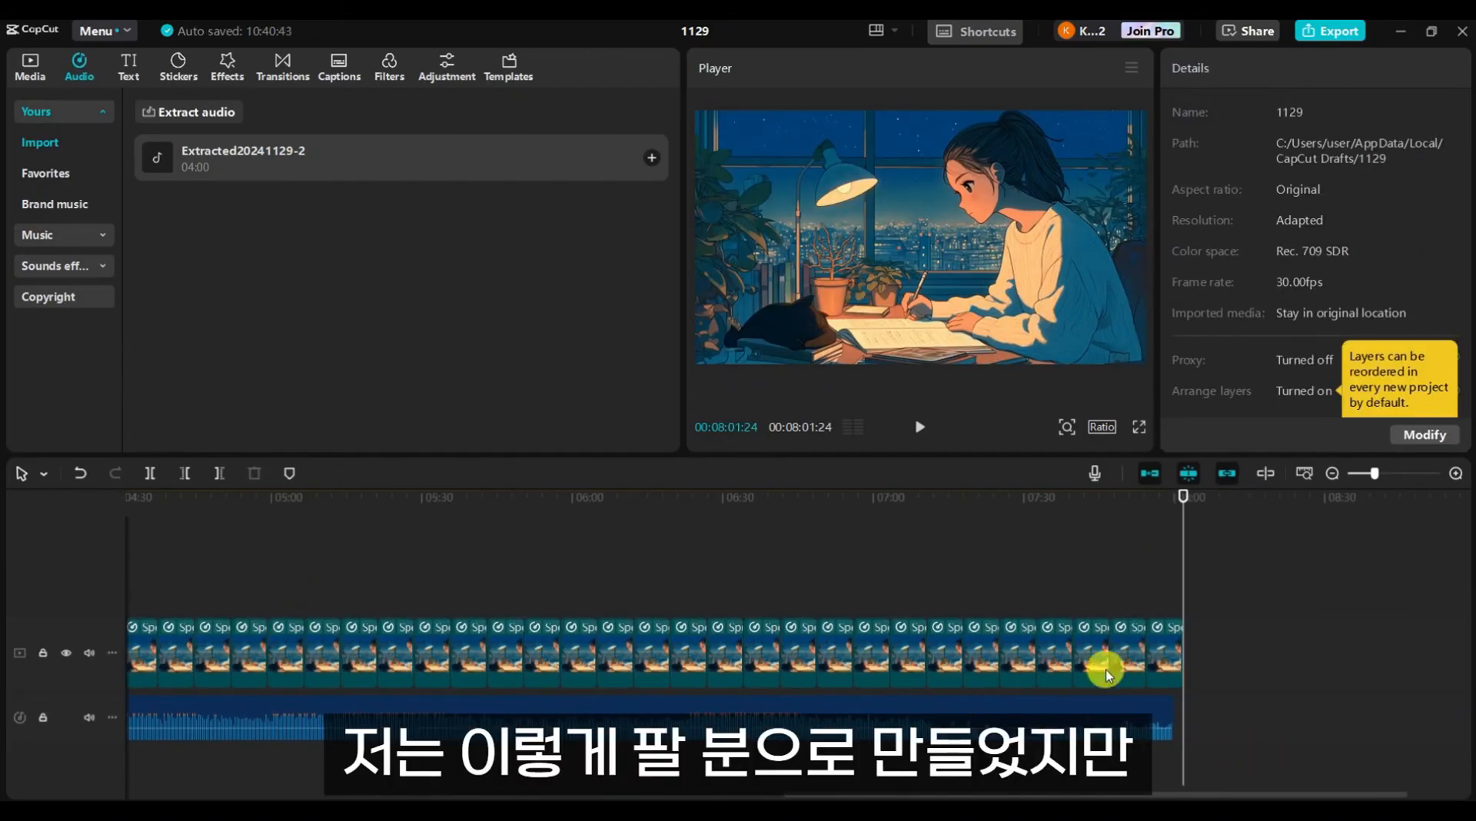
Review the whole looped timeline with both audio clips and play it from the beginning.
key(Home)
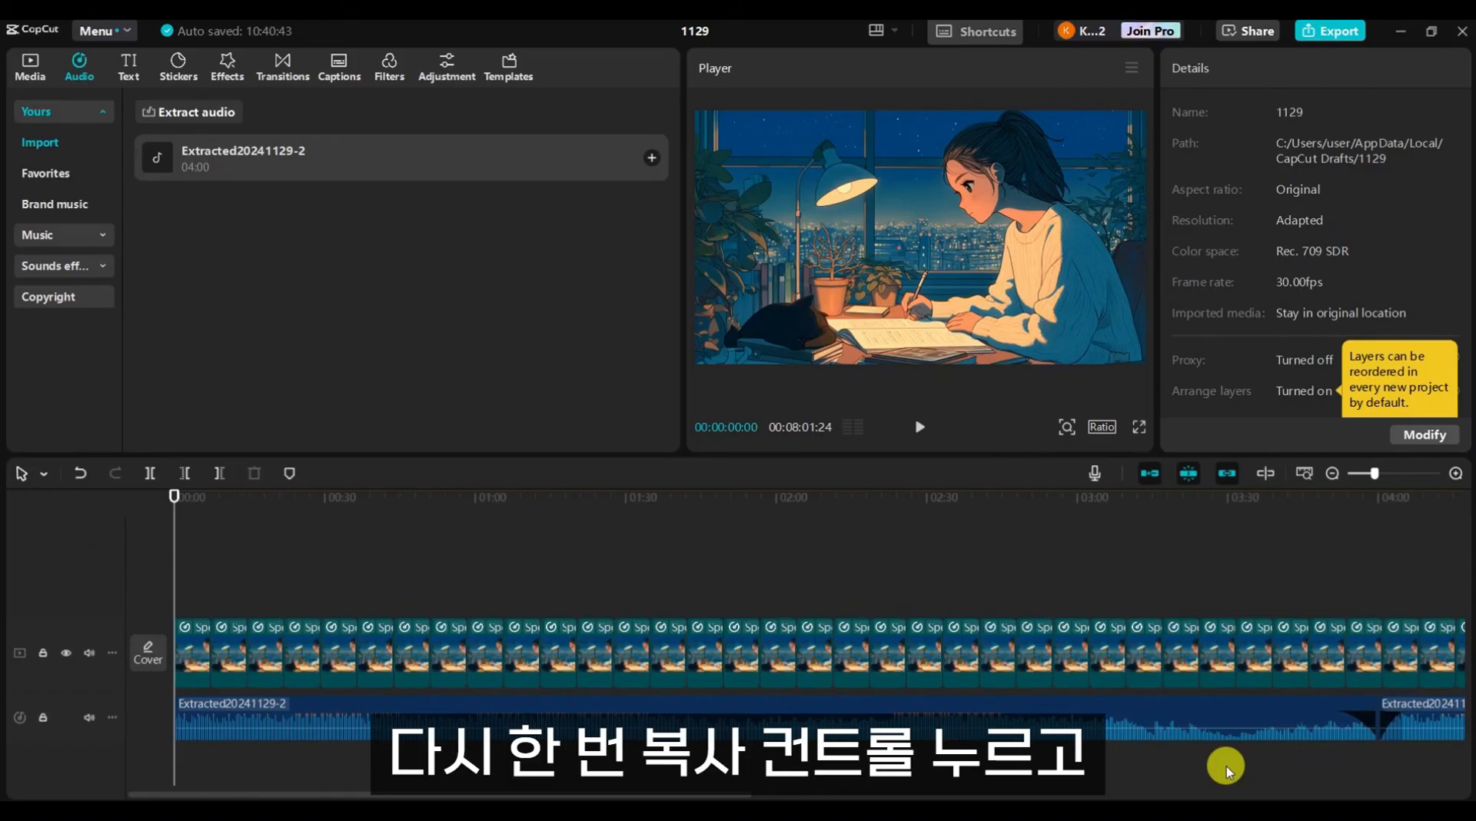
scroll(499, 574, down, 1)
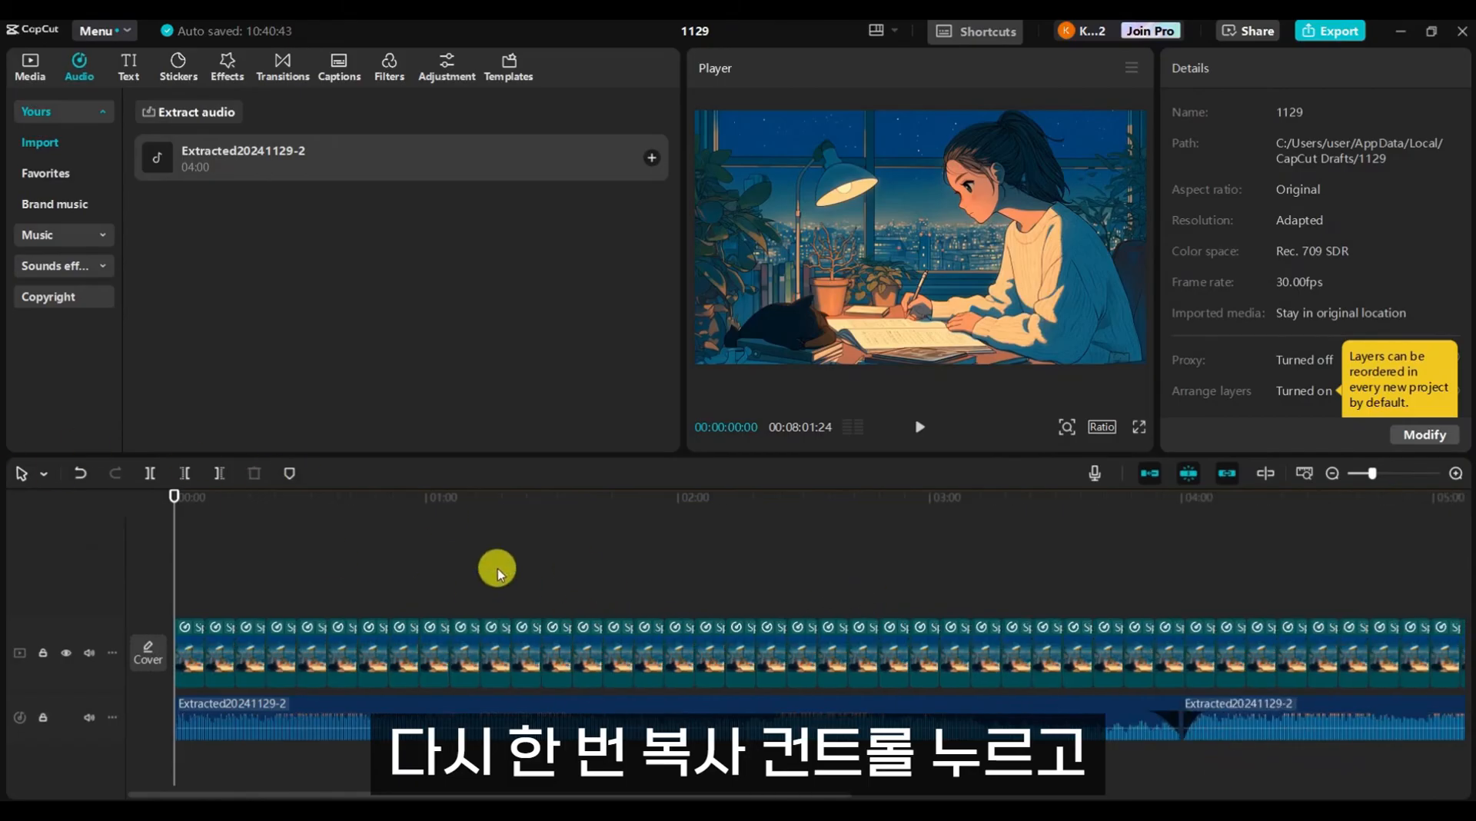
scroll(496, 571, down, 3)
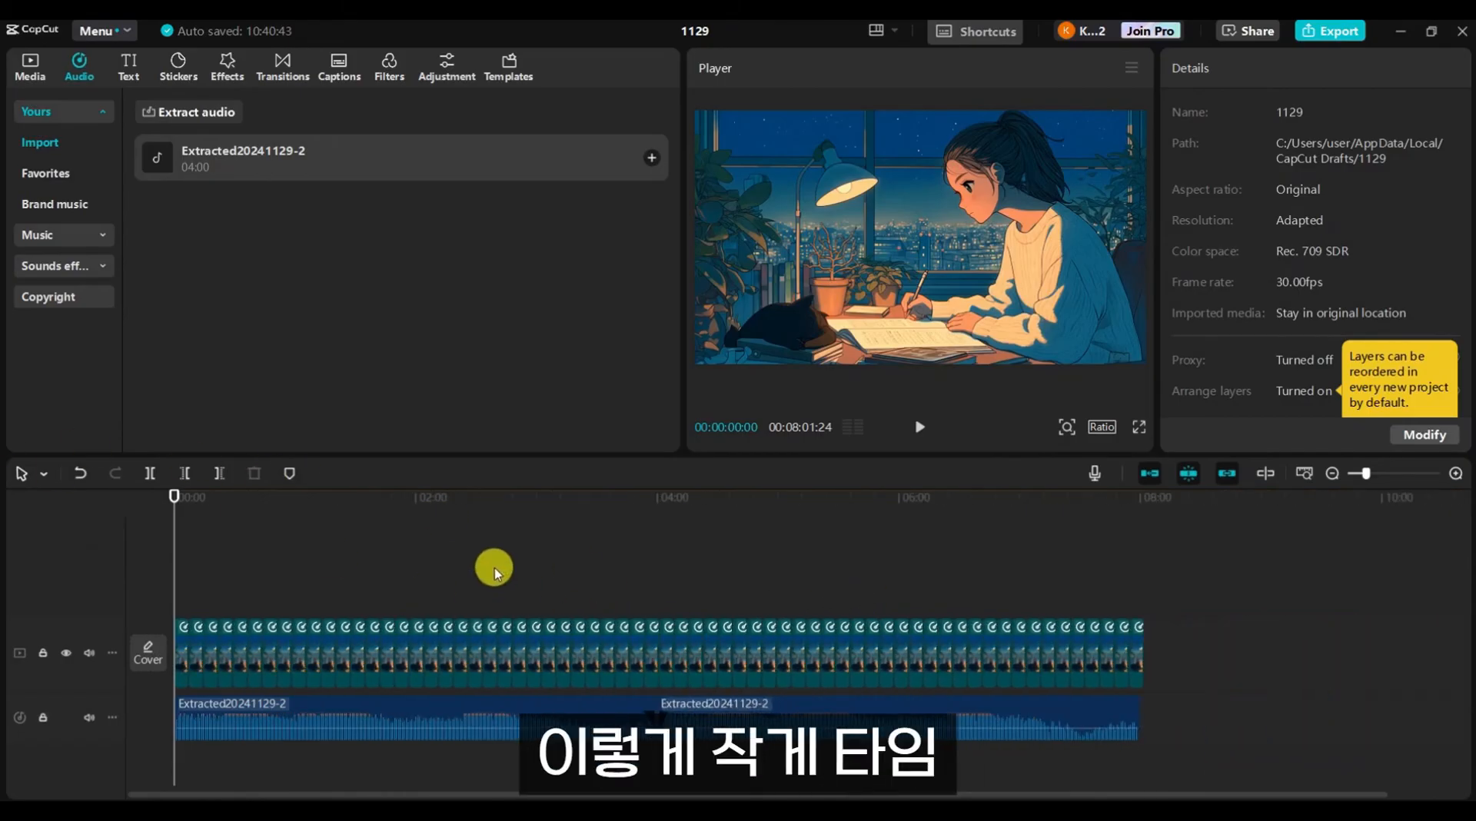
scroll(495, 569, down, 2)
click(289, 715)
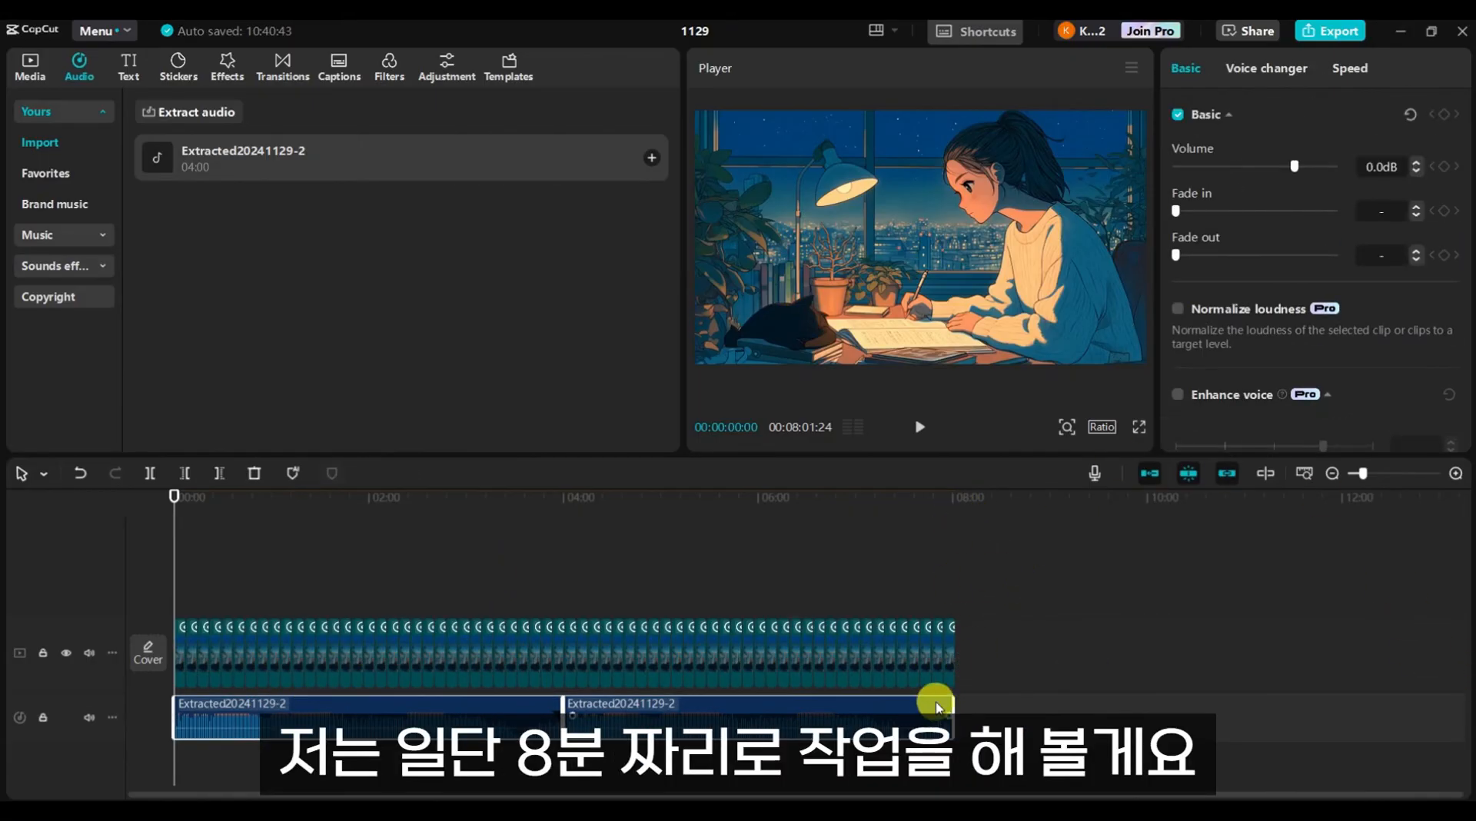
drag(185, 538, 116, 552)
key(space)
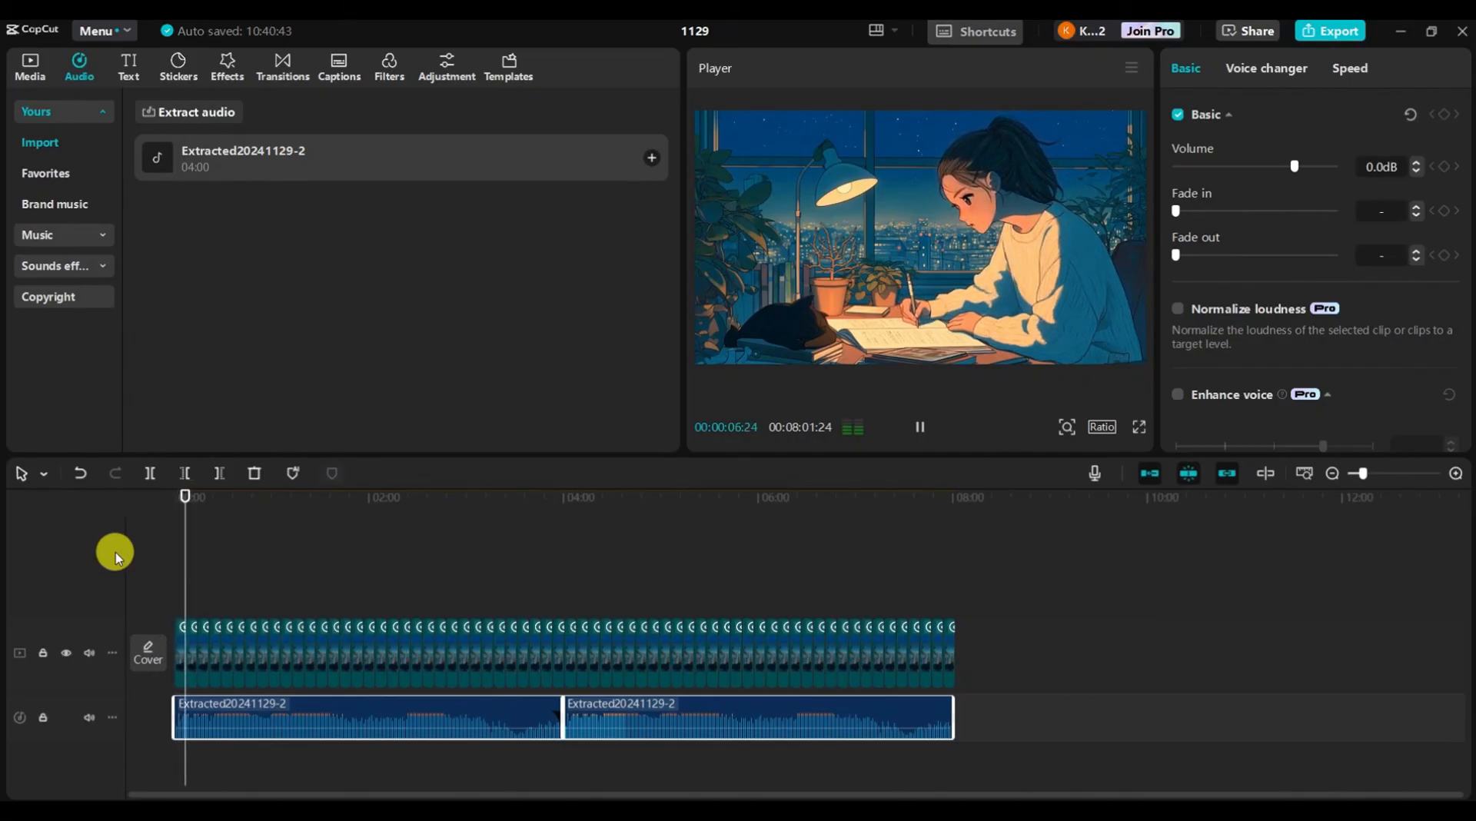
key(space)
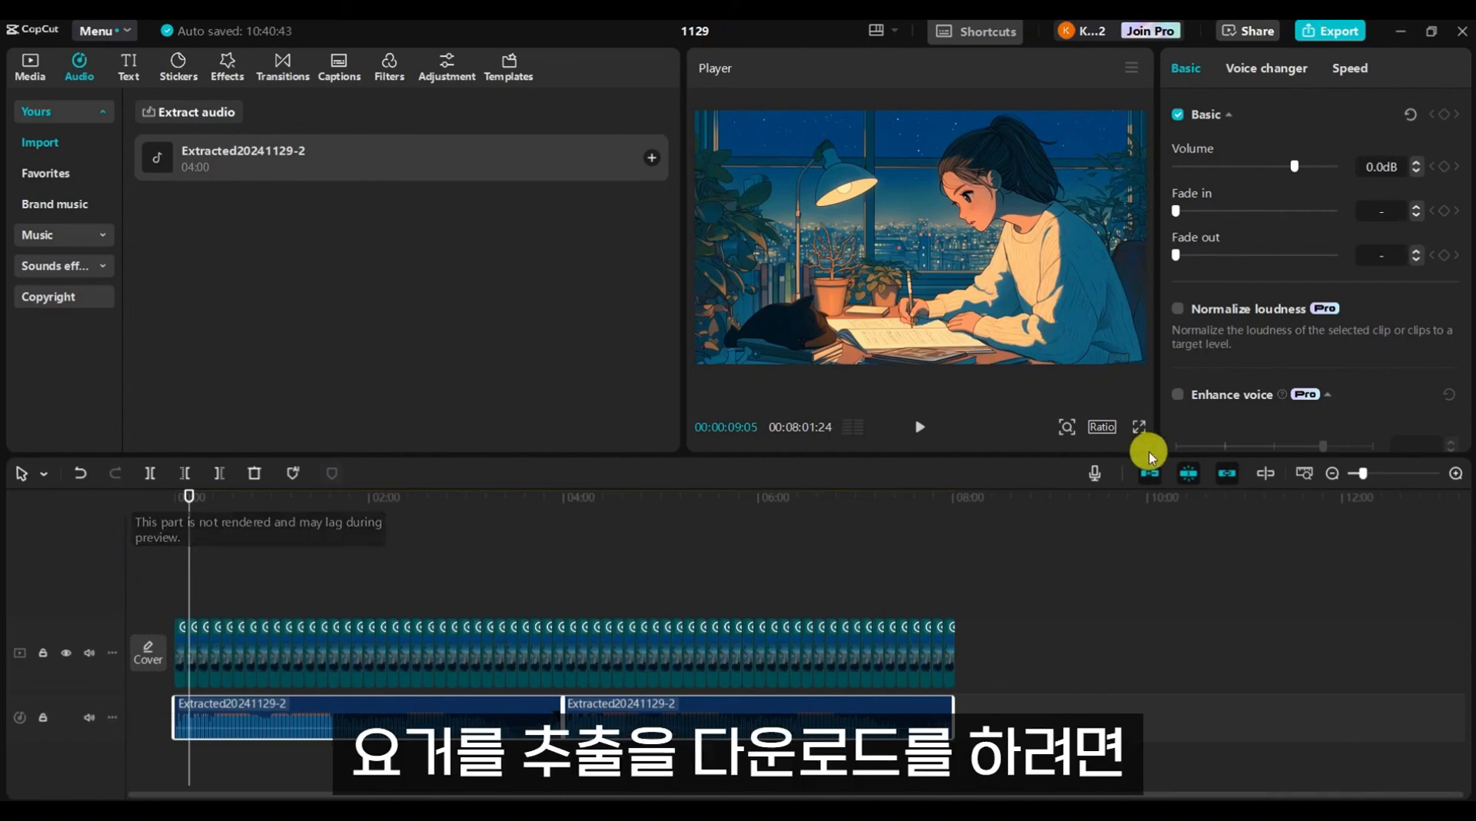
Export the video as 1129 at 2K resolution with recommended bit rate, H.264 codec, mp4 format and 30fps.
click(1311, 34)
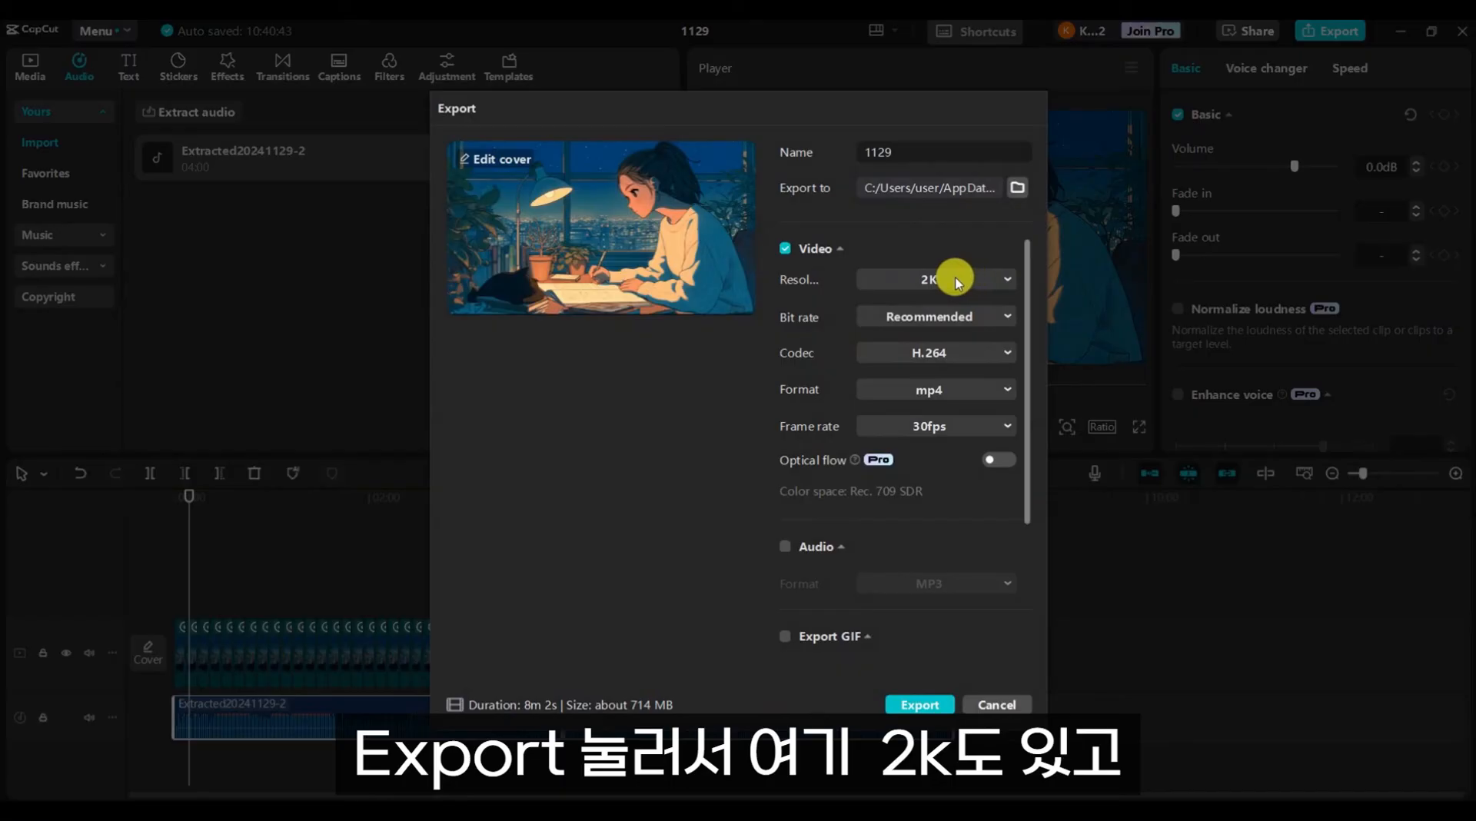
click(958, 281)
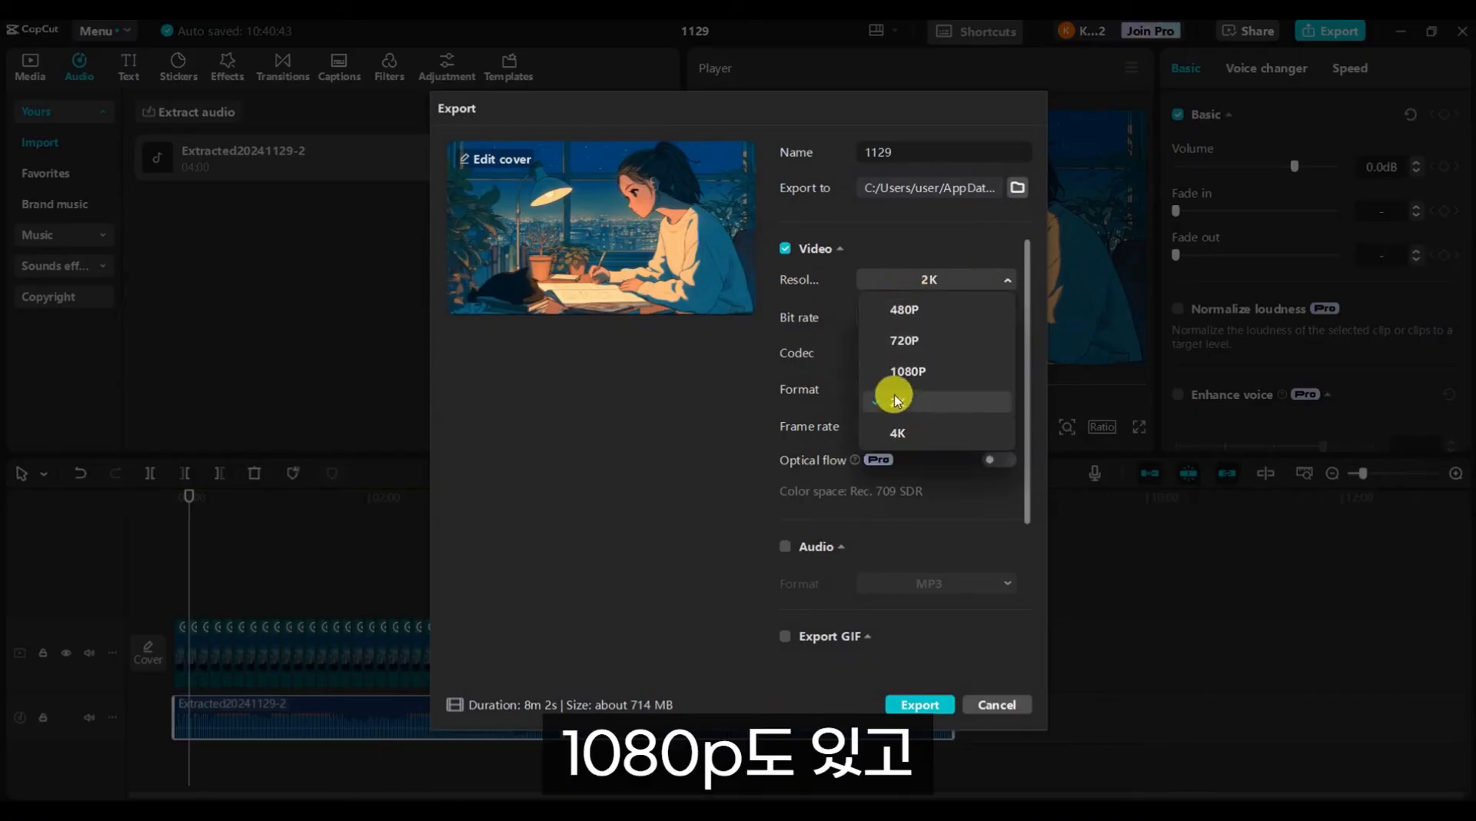
click(906, 372)
click(939, 283)
click(899, 401)
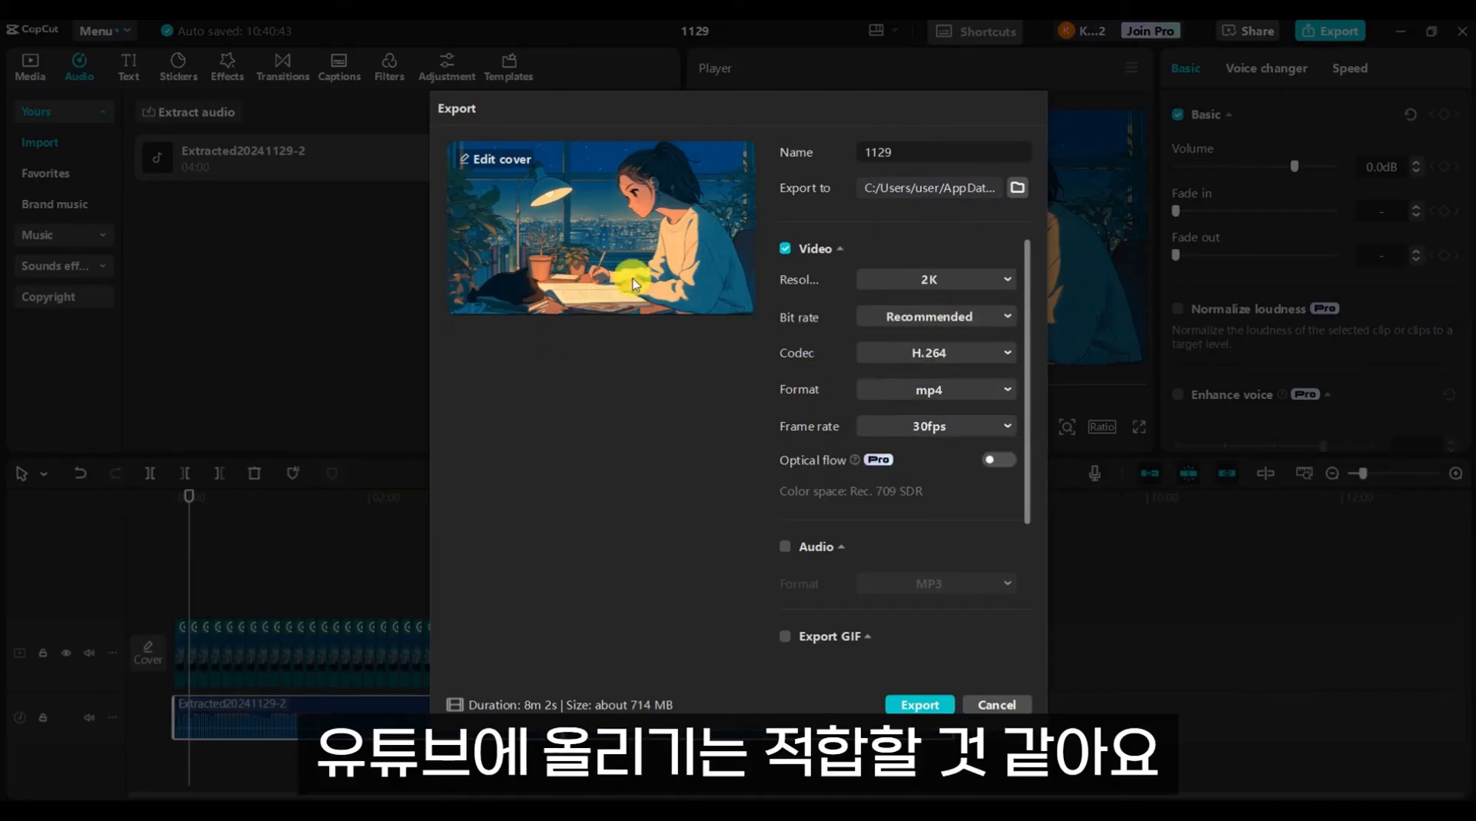
click(923, 704)
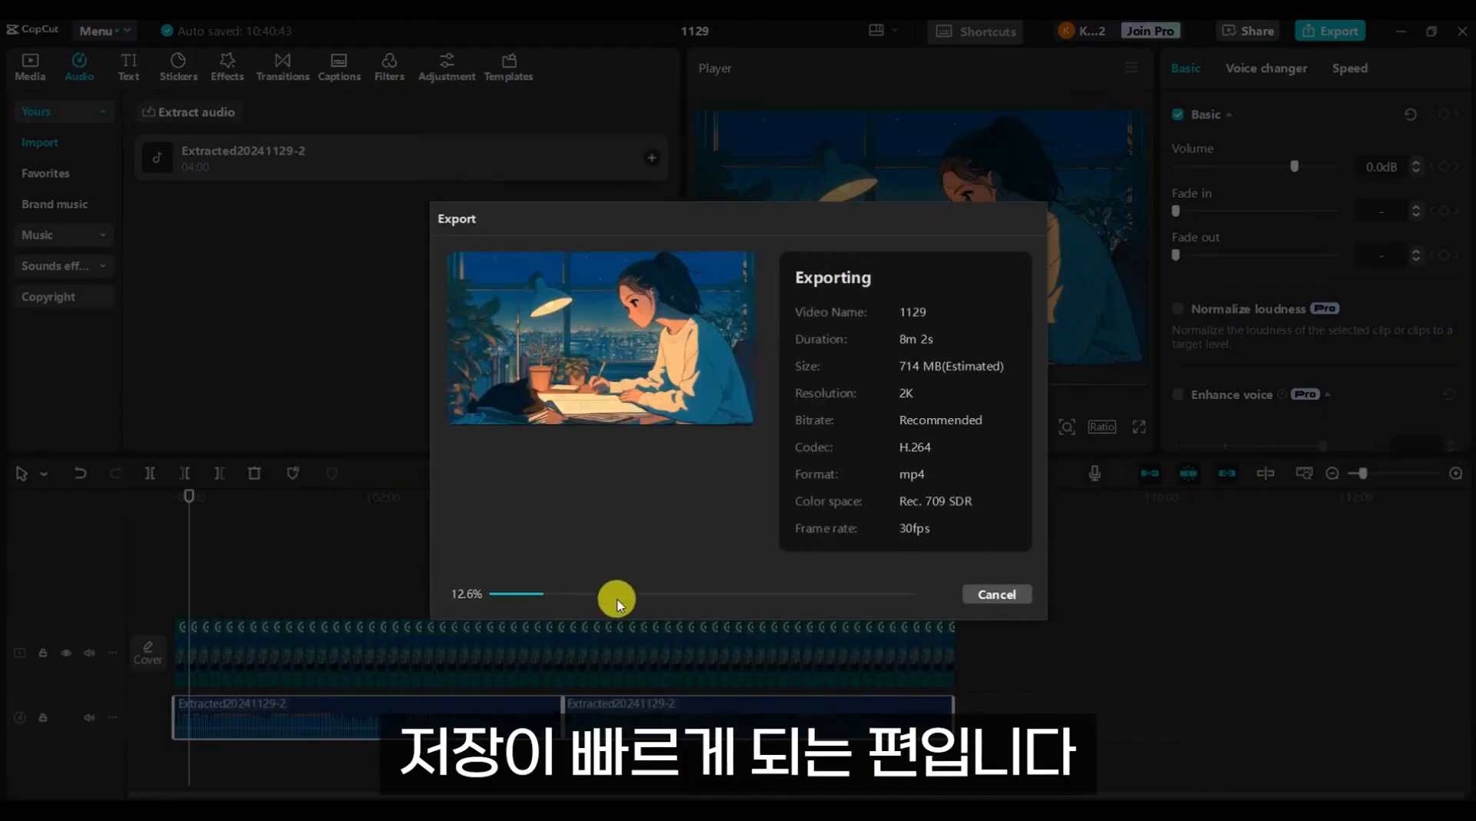